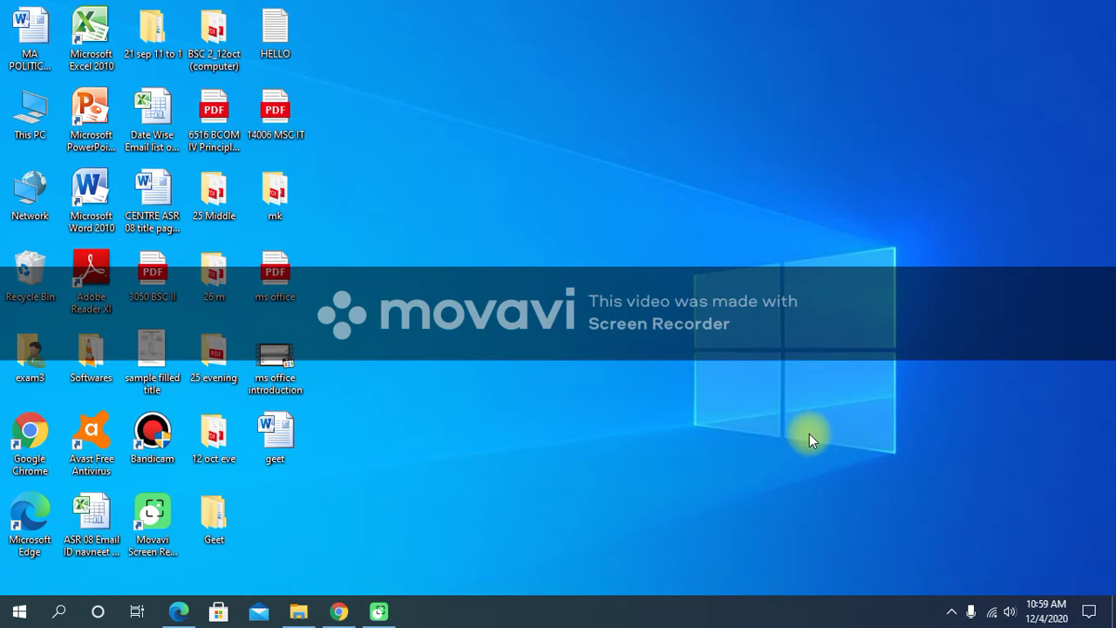
Launch Microsoft Word 2010 from the Start menu's Microsoft Office folder to get a blank Document1.
{"action": "left_click", "coordinate": [18, 614]}
{"action": "scroll", "coordinate": [122, 262], "scroll_direction": "down", "scroll_amount": 6}
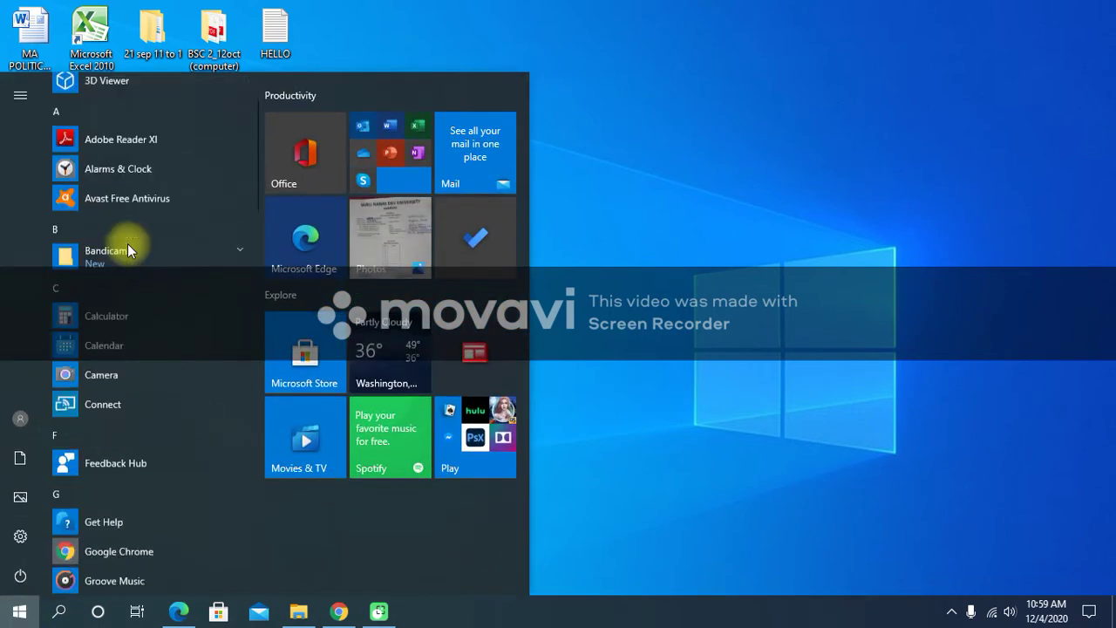
{"action": "scroll", "coordinate": [121, 259], "scroll_direction": "down", "scroll_amount": 4}
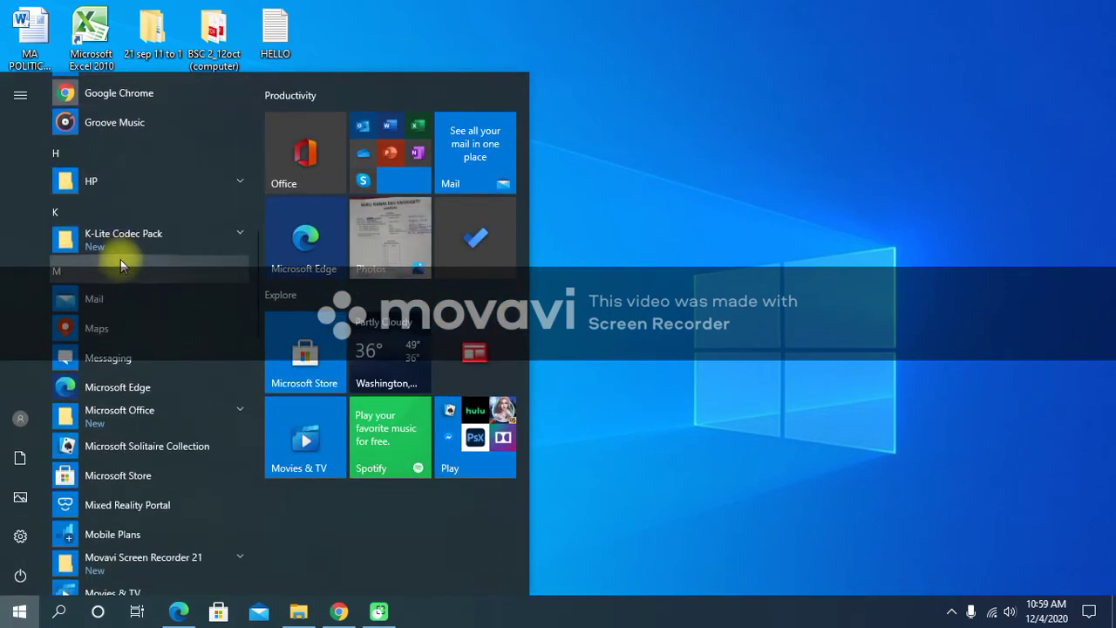
{"action": "left_click", "coordinate": [122, 410]}
{"action": "scroll", "coordinate": [137, 392], "scroll_direction": "down", "scroll_amount": 5}
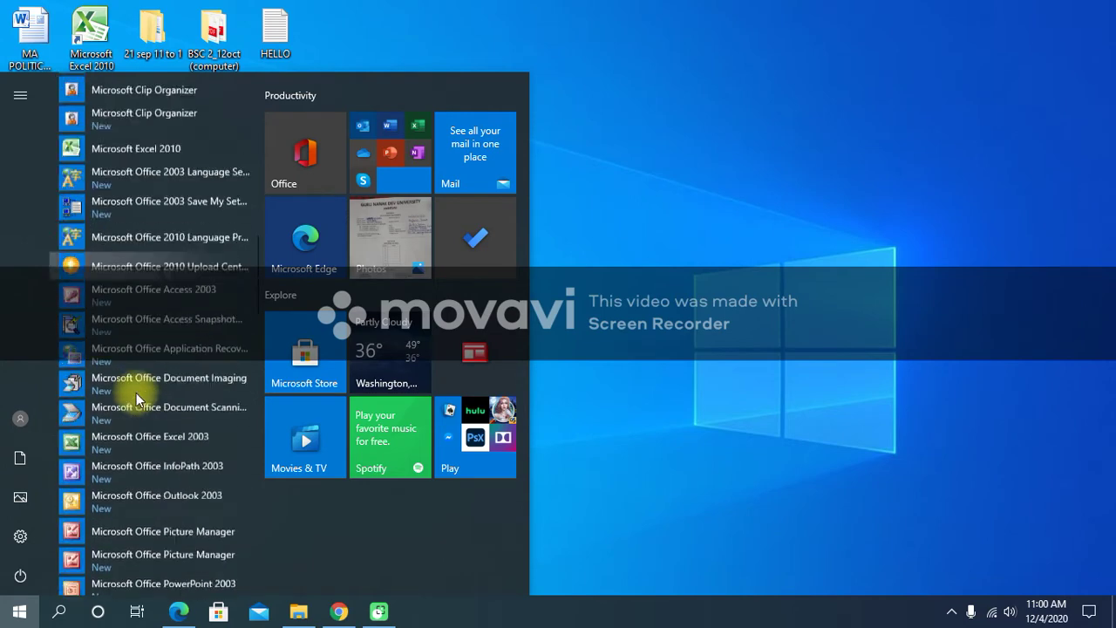
{"action": "left_click", "coordinate": [150, 422]}
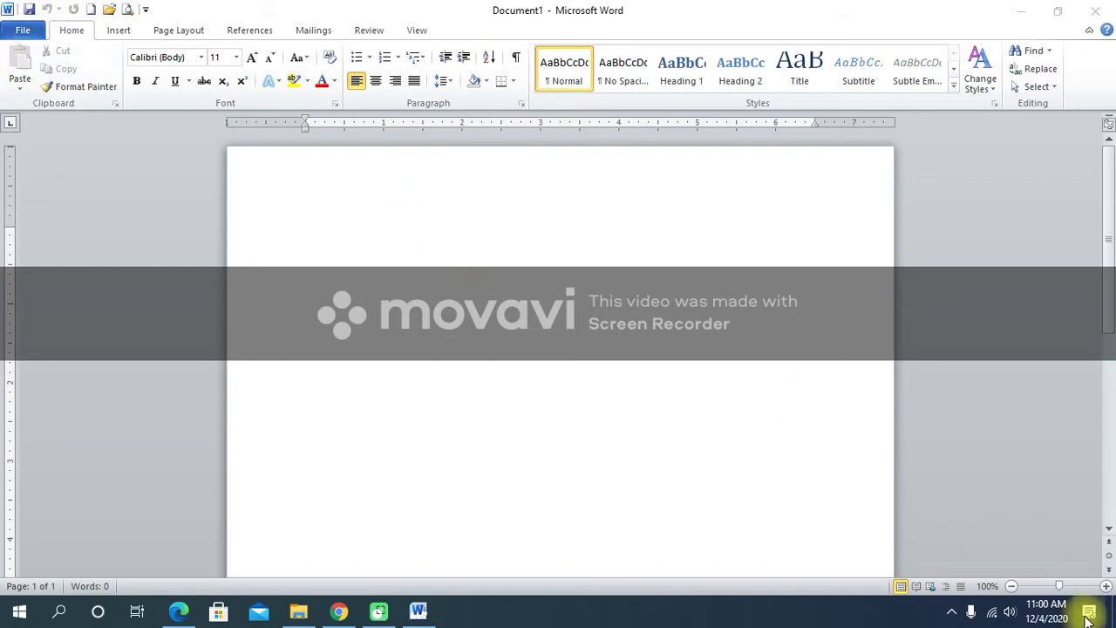
Type google.com on the first line of the blank document, removing the doubled g.
{"action": "key", "text": "g"}
{"action": "key", "text": "o"}
{"action": "key", "text": "g"}
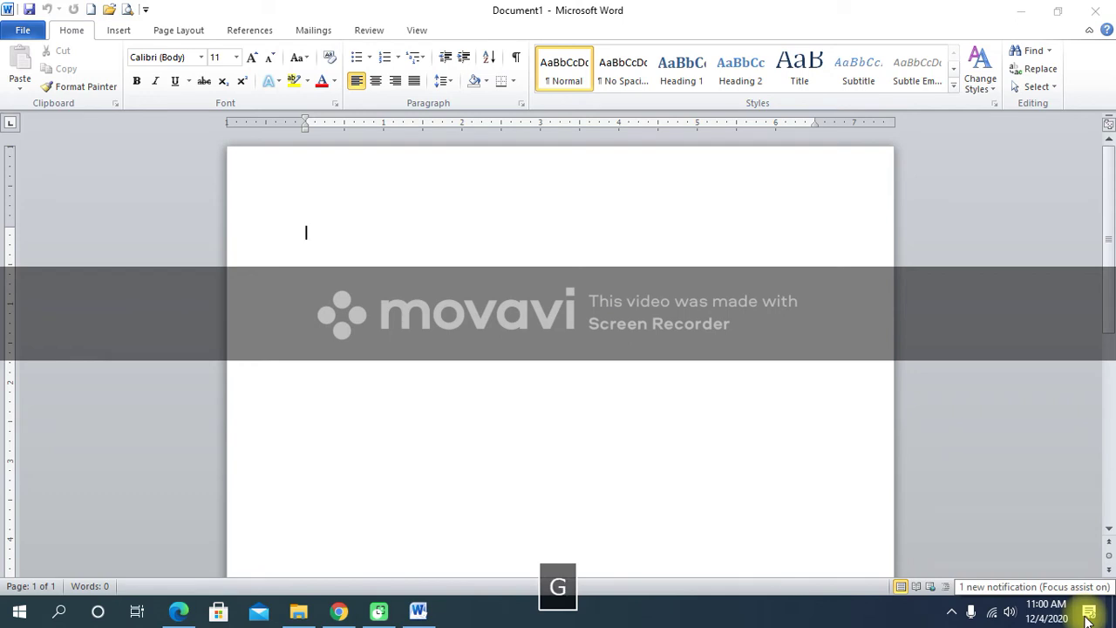
{"action": "key", "text": "l"}
{"action": "key", "text": "e"}
{"action": "key", "text": "period"}
{"action": "key", "text": "c"}
{"action": "key", "text": "m"}
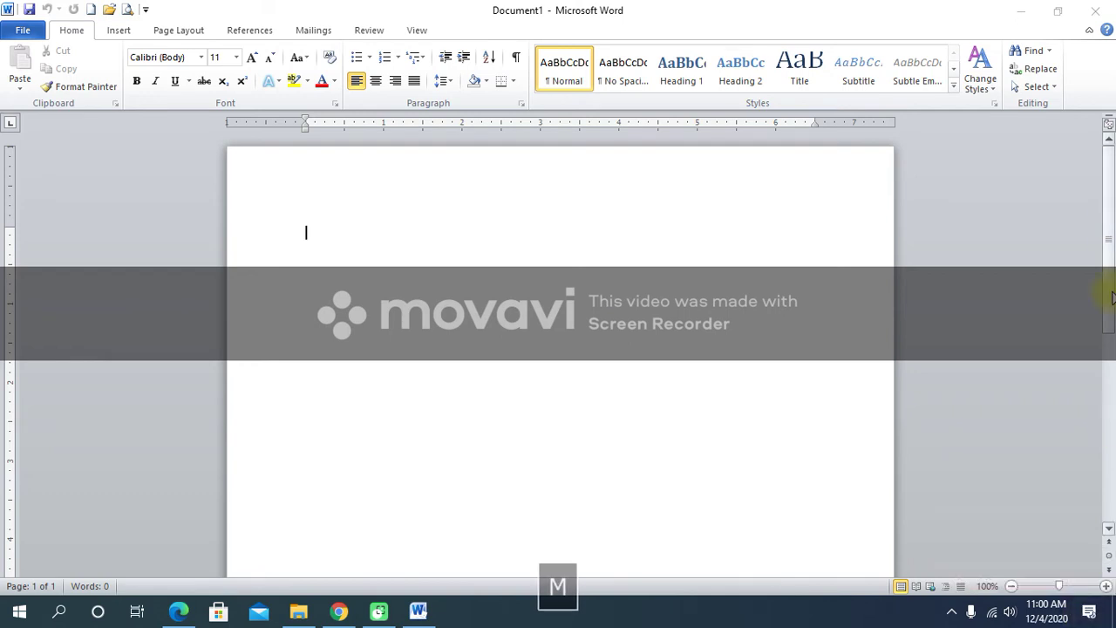
{"action": "left_click", "coordinate": [535, 395]}
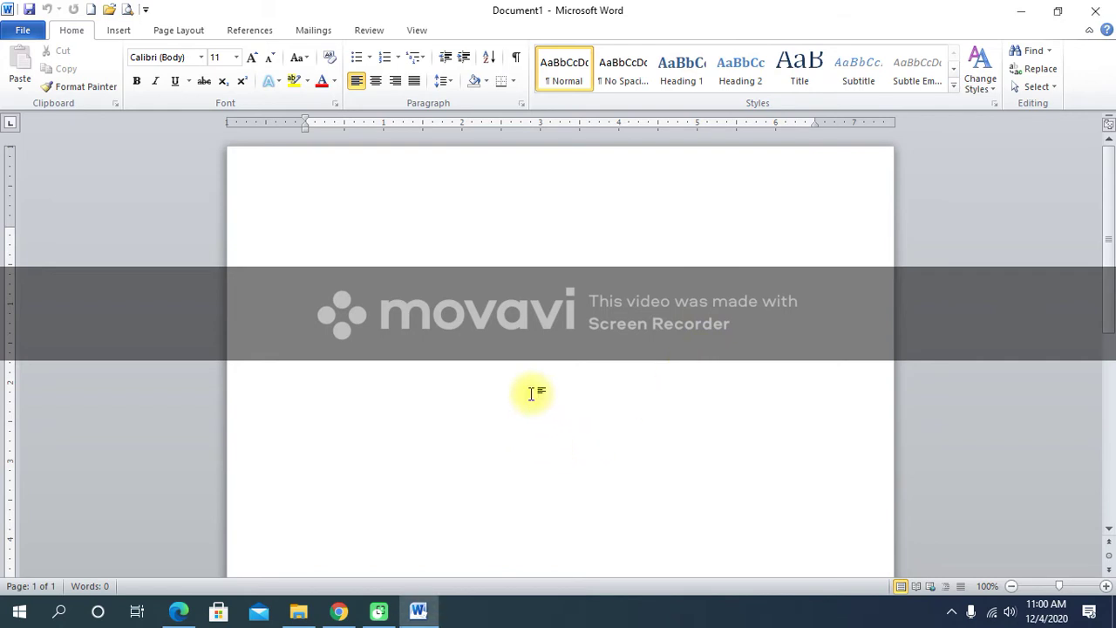
{"action": "type", "text": "gg"}
{"action": "key", "text": "BackSpace"}
{"action": "type", "text": "oogle.com"}
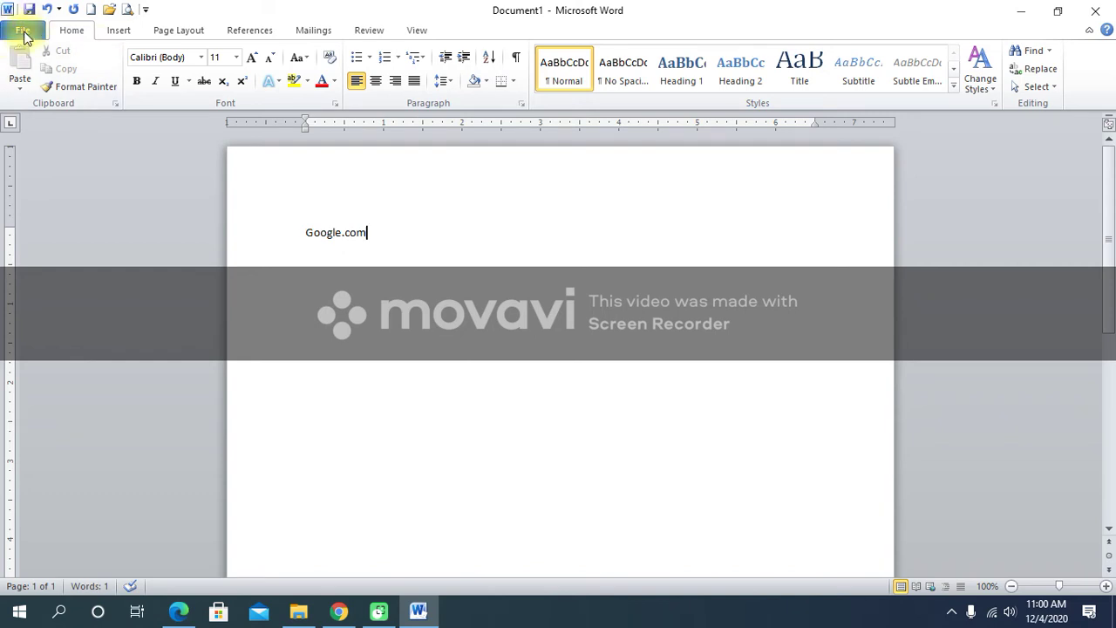
Bring up Save As for the file Google and expand the Save as type format list.
{"action": "left_click", "coordinate": [24, 33]}
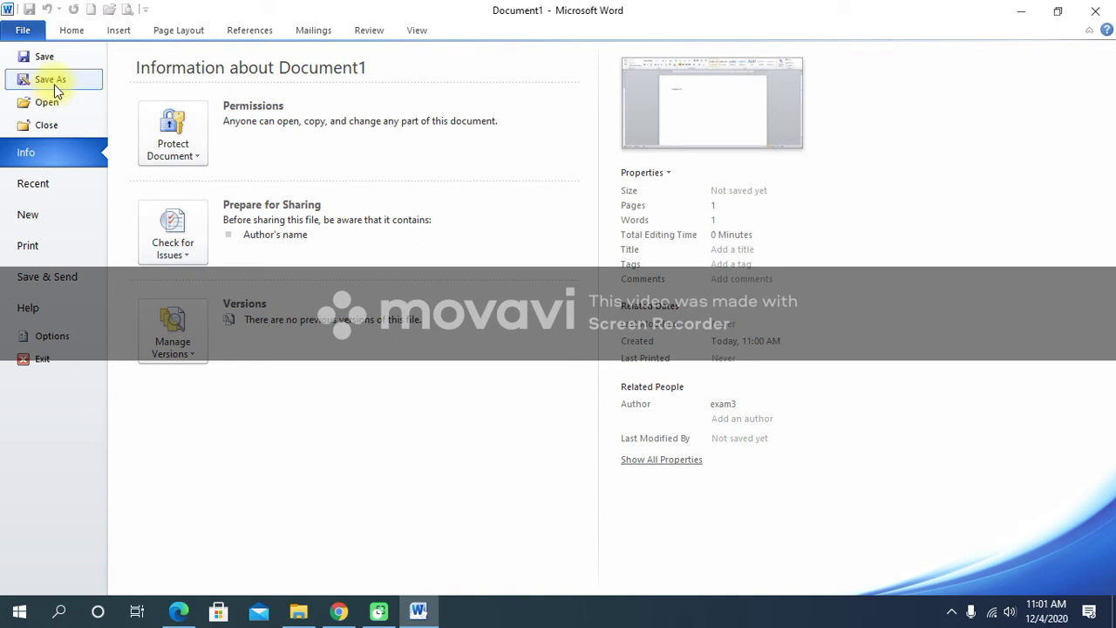
{"action": "left_click", "coordinate": [54, 85]}
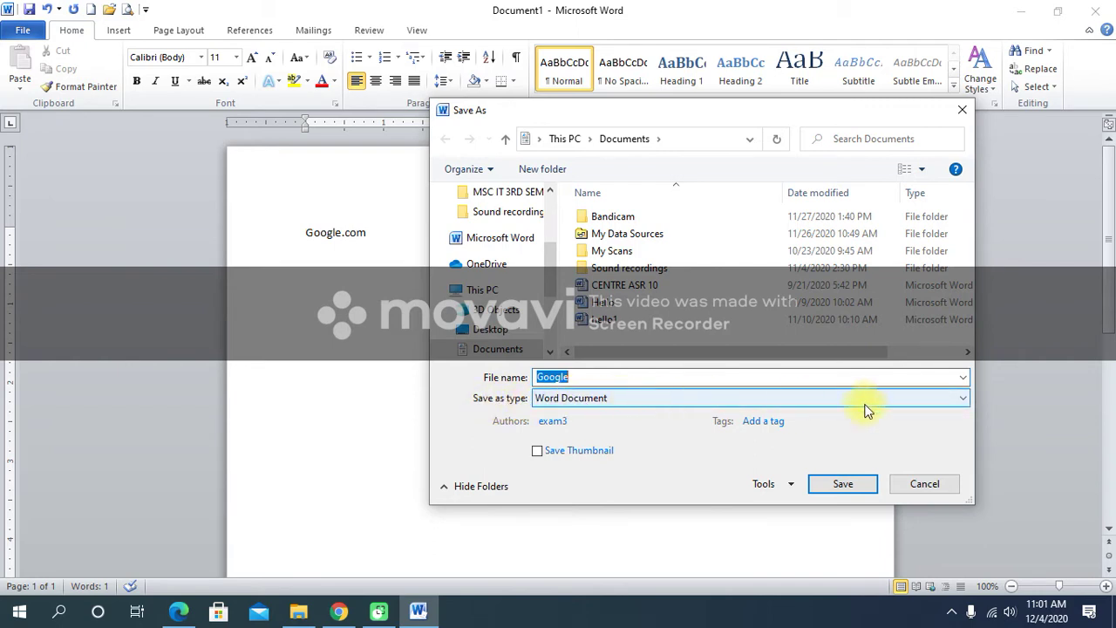
{"action": "left_click", "coordinate": [963, 401]}
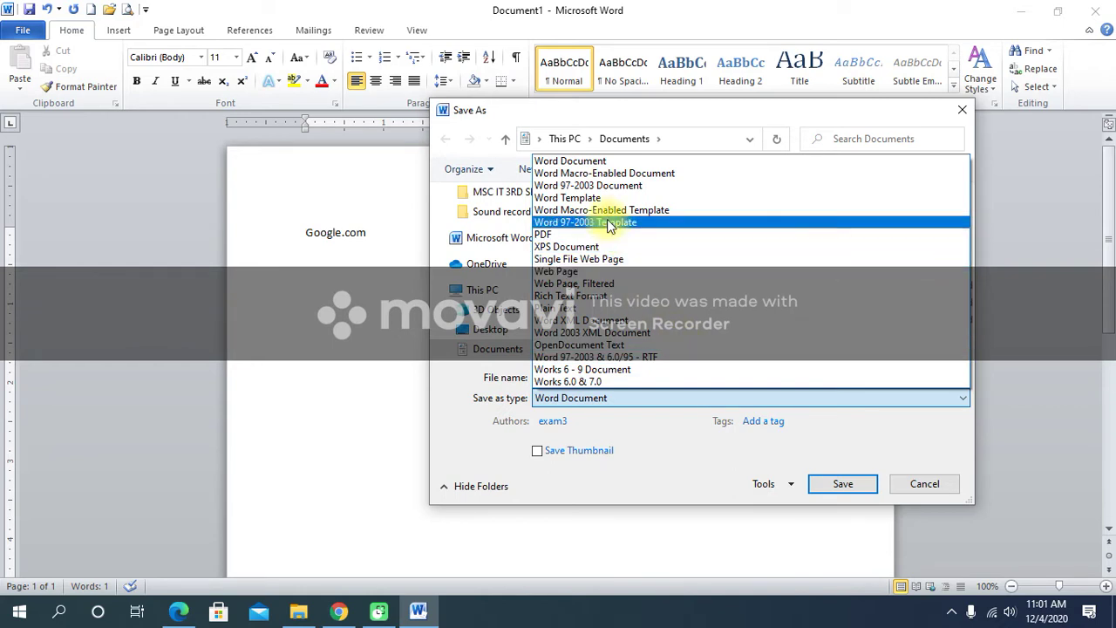
Save the document as Google on the Desktop in Word 97-2003 Document format.
{"action": "left_click", "coordinate": [575, 186]}
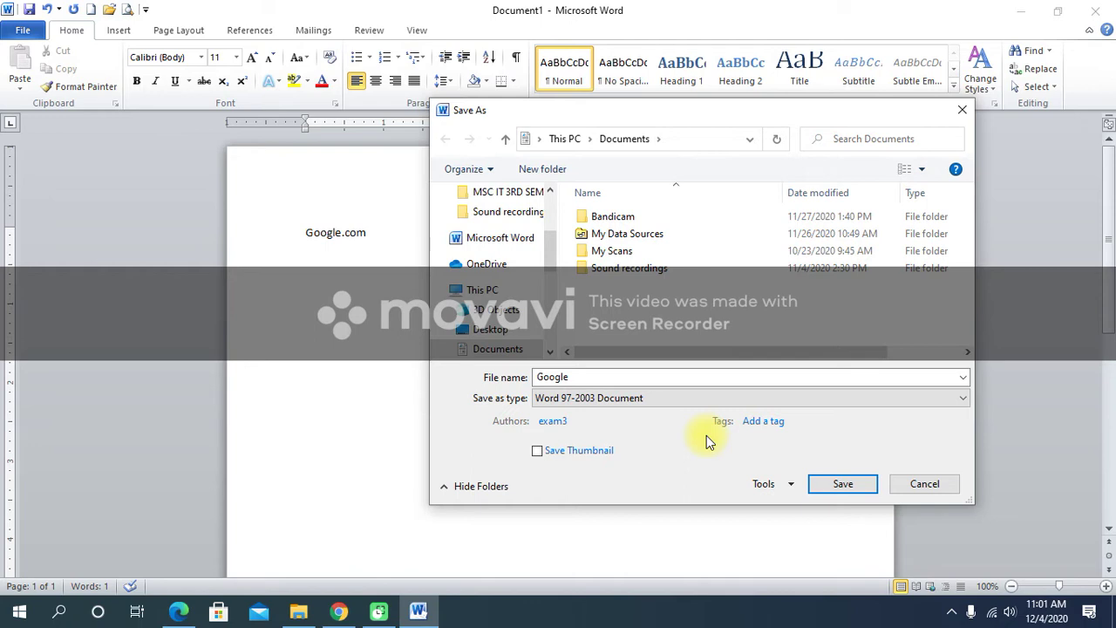
{"action": "left_click", "coordinate": [583, 378]}
{"action": "left_click", "coordinate": [582, 378]}
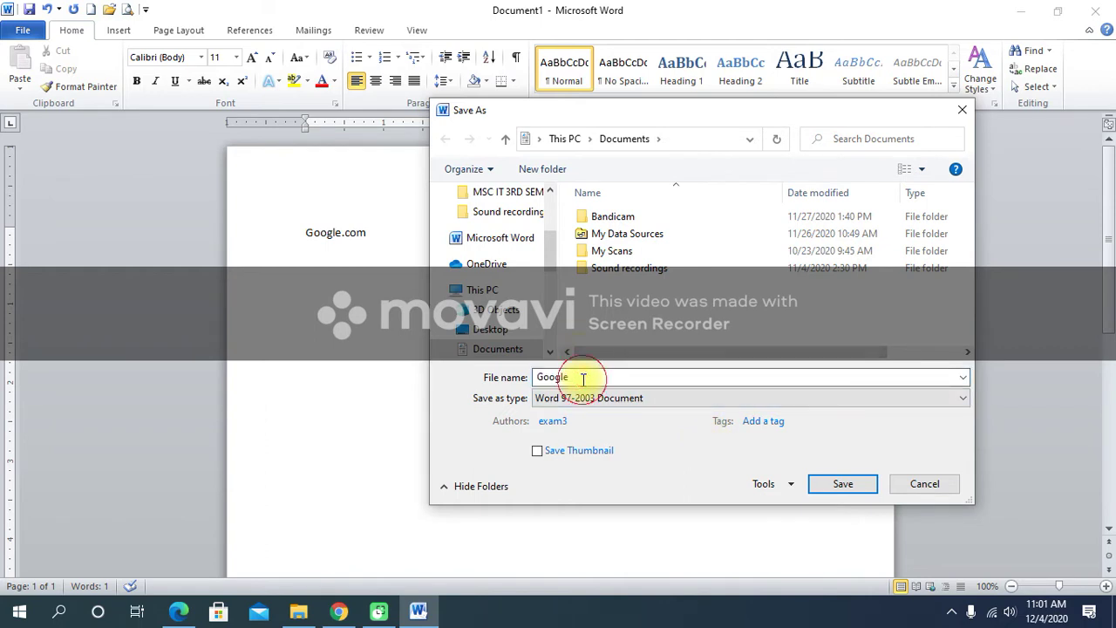
{"action": "left_click", "coordinate": [526, 329]}
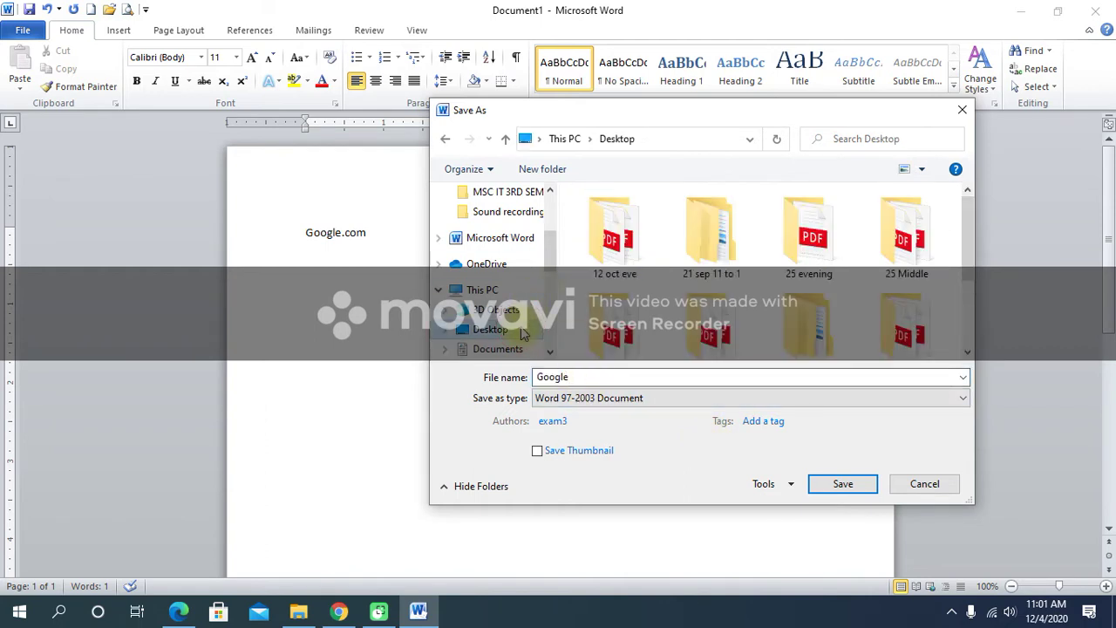
{"action": "mouse_move", "coordinate": [550, 254]}
{"action": "left_mouse_down"}
{"action": "mouse_move", "coordinate": [554, 236]}
{"action": "mouse_move", "coordinate": [558, 259]}
{"action": "left_mouse_up"}
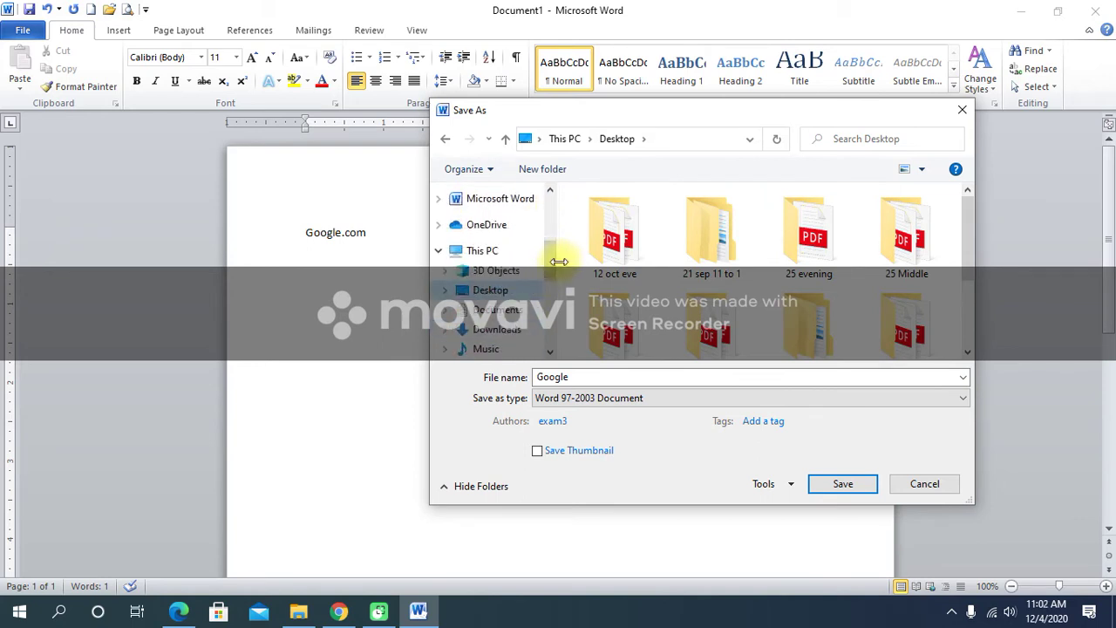
{"action": "left_click", "coordinate": [843, 484]}
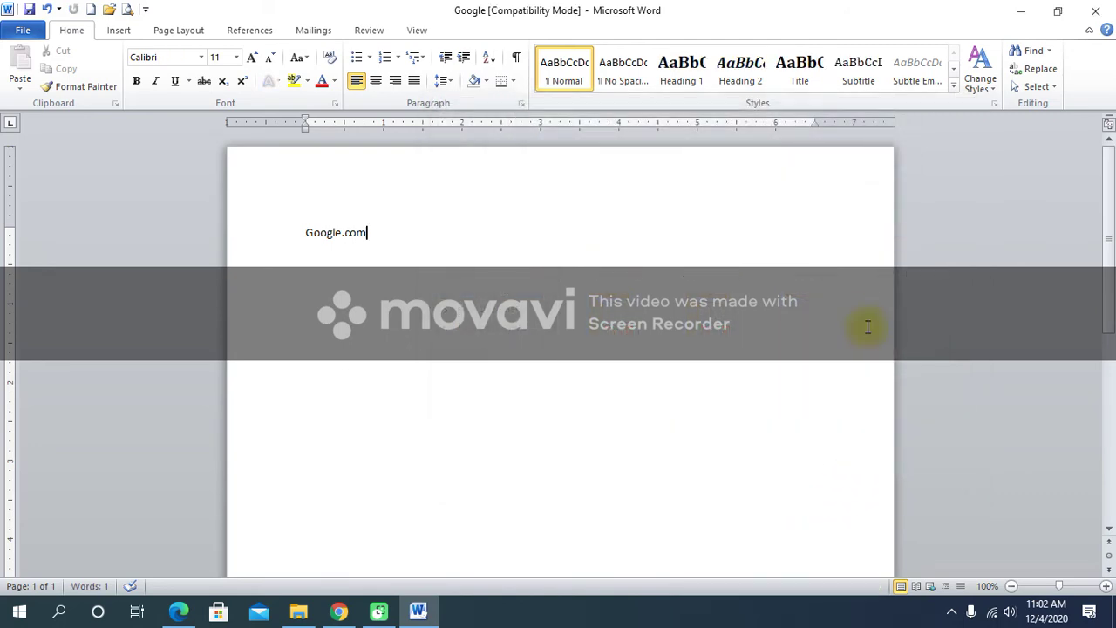
Minimize Word and drag the Google file icon to the desktop's upper right.
{"action": "left_click", "coordinate": [1019, 11]}
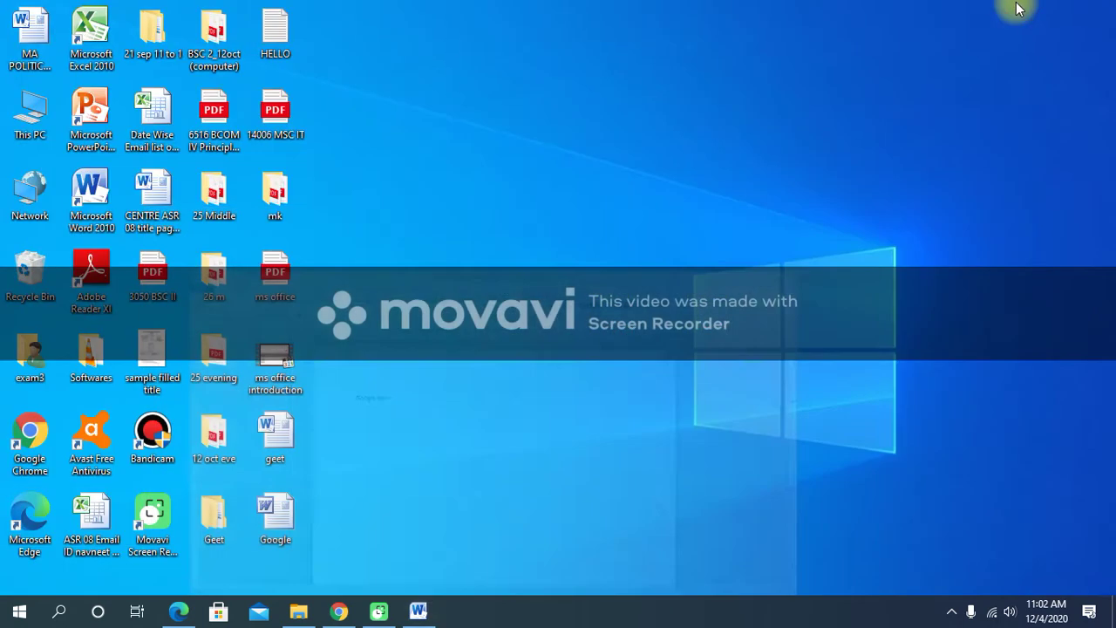
{"action": "left_click_drag", "start_coordinate": [283, 514], "coordinate": [797, 135]}
{"action": "double_click", "coordinate": [776, 125]}
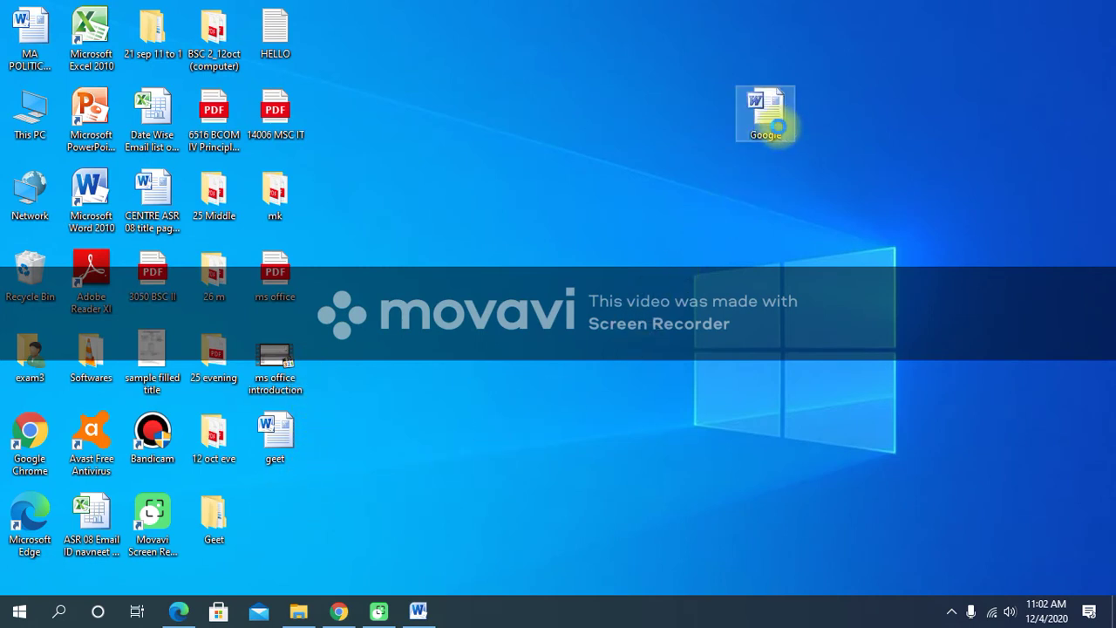
View the Google file's Properties, highlight its (.doc) type, and move CENTRE ASR beside it.
{"action": "right_click", "coordinate": [779, 126]}
{"action": "left_click", "coordinate": [814, 529]}
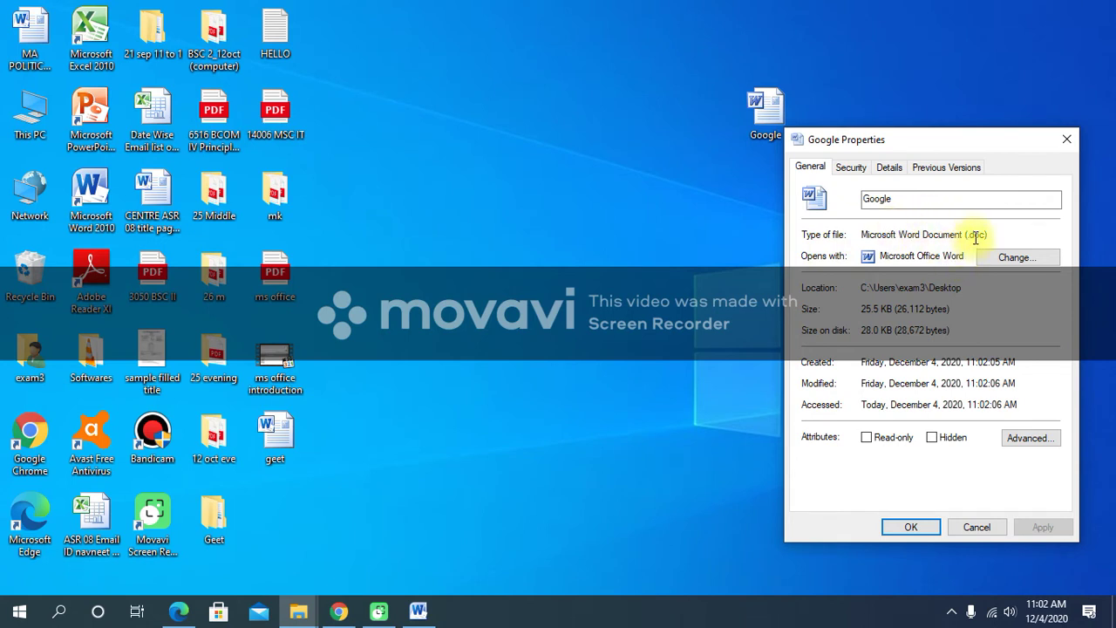
{"action": "left_click_drag", "start_coordinate": [967, 234], "coordinate": [991, 235]}
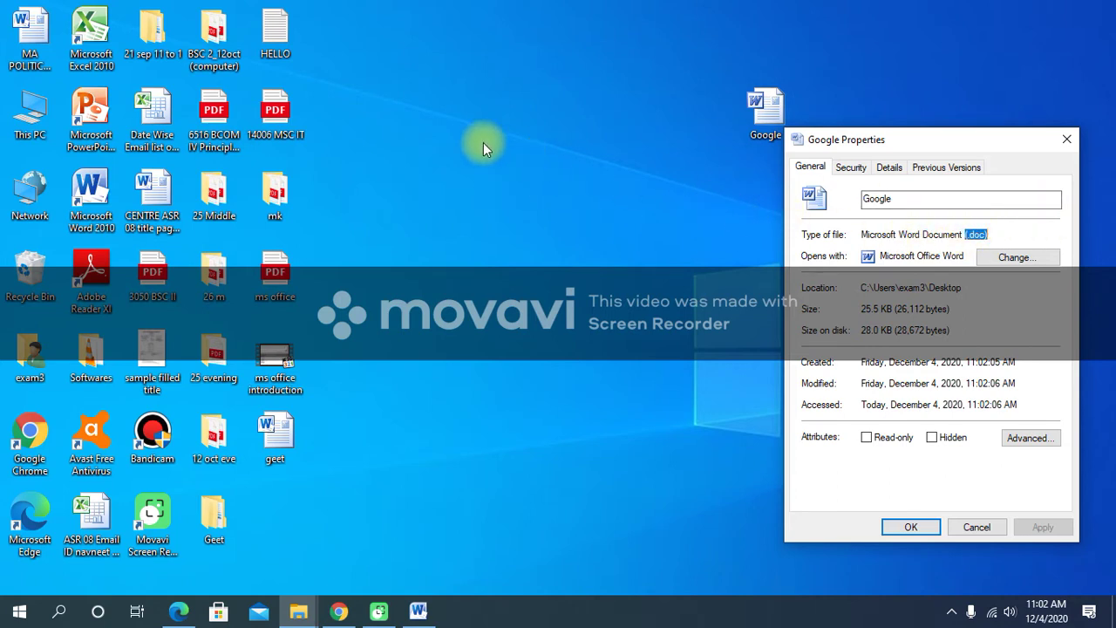
{"action": "left_click_drag", "start_coordinate": [153, 196], "coordinate": [630, 203]}
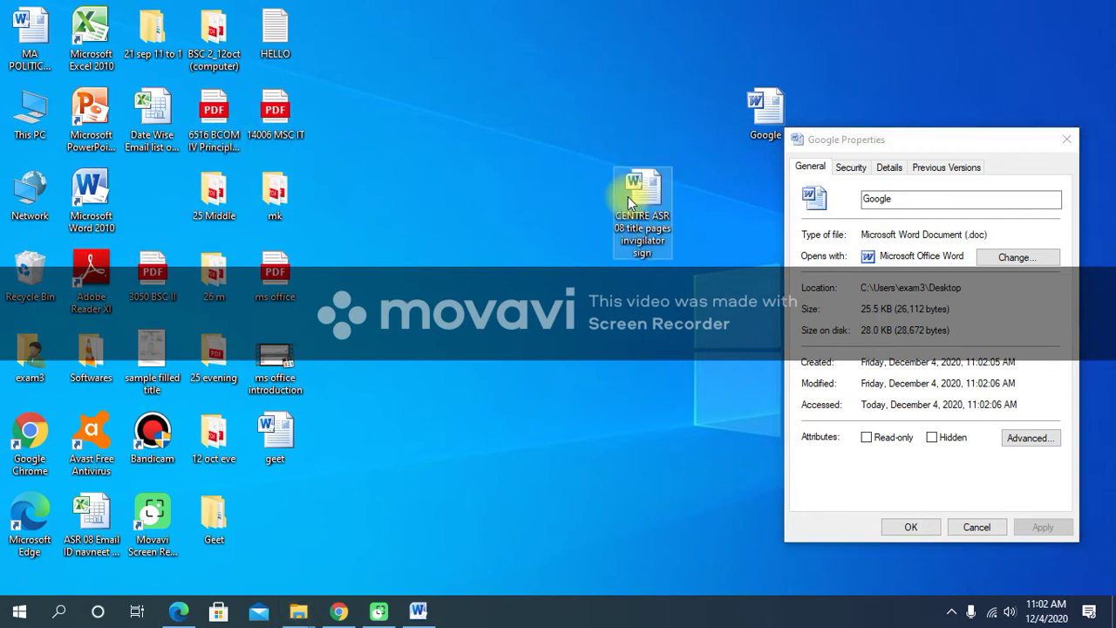
Nudge the Google icon left and view CENTRE ASR's Properties, highlighting its (.docx) type.
{"action": "left_click", "coordinate": [760, 122]}
{"action": "left_click_drag", "start_coordinate": [760, 122], "coordinate": [722, 109]}
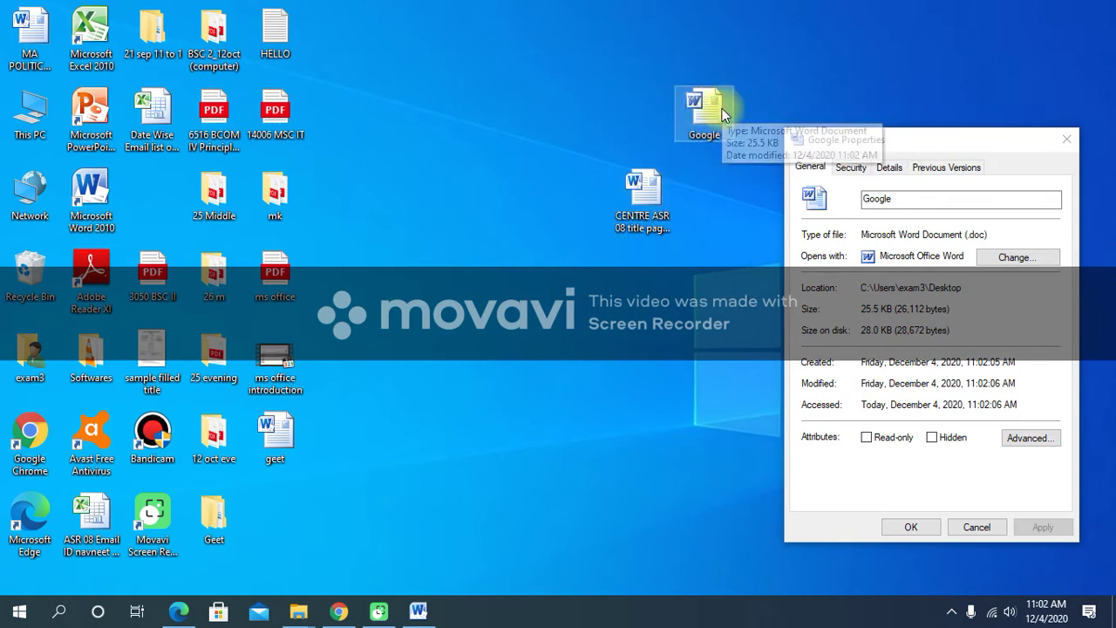
{"action": "left_click", "coordinate": [659, 194]}
{"action": "right_click", "coordinate": [660, 202]}
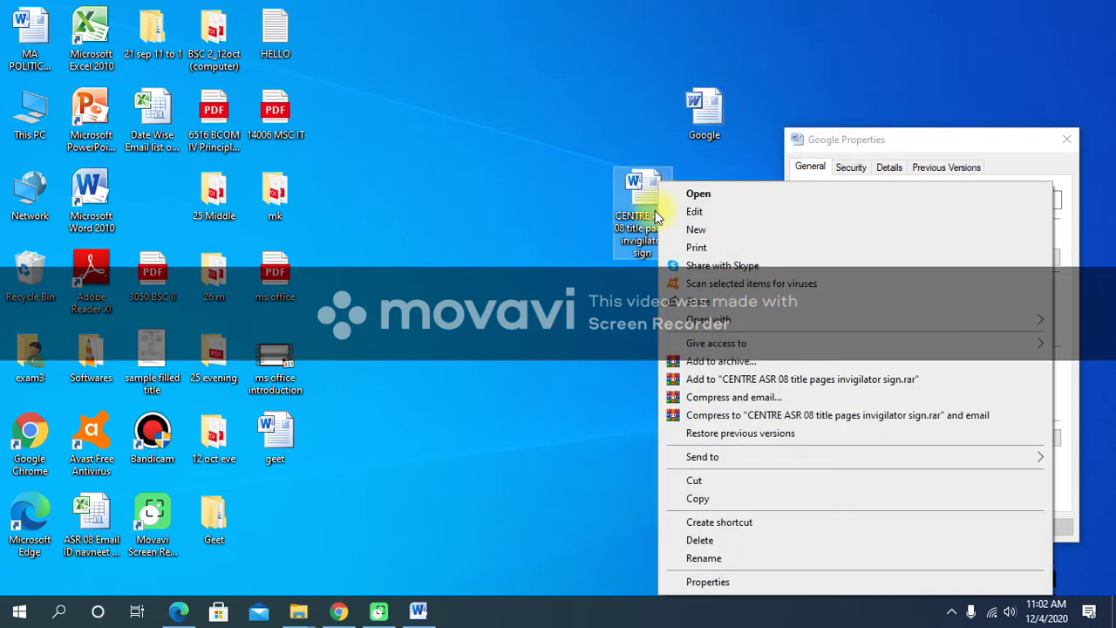
{"action": "left_click", "coordinate": [701, 583]}
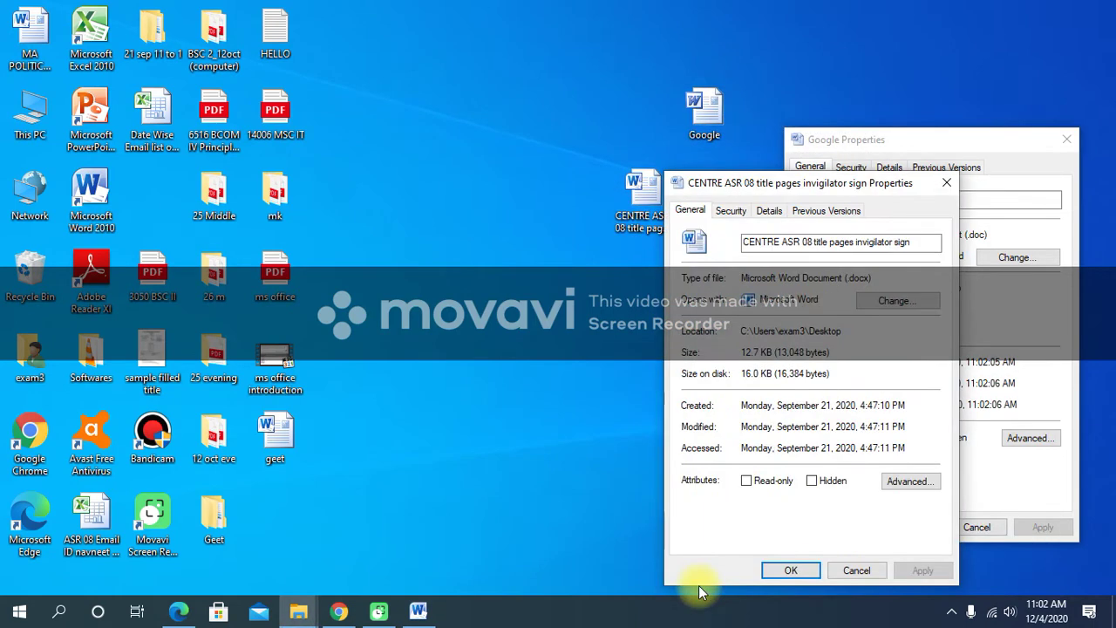
{"action": "left_click_drag", "start_coordinate": [874, 279], "coordinate": [842, 277]}
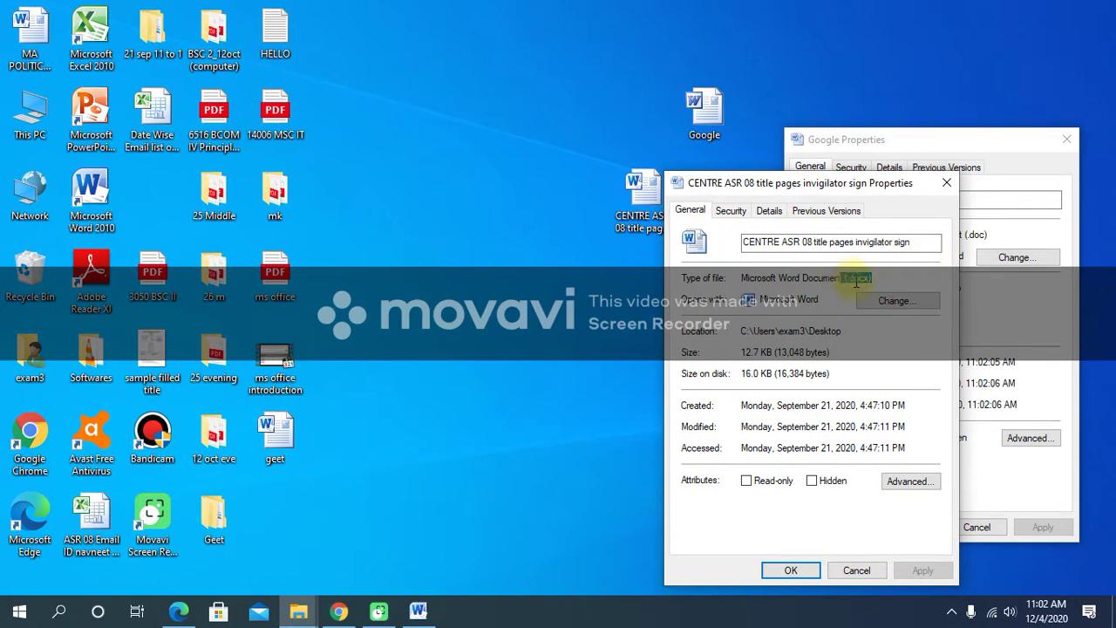
Compare the Google file's (.doc) type, then close both Properties windows without changes.
{"action": "left_click", "coordinate": [1011, 286]}
{"action": "left_click_drag", "start_coordinate": [991, 235], "coordinate": [962, 237]}
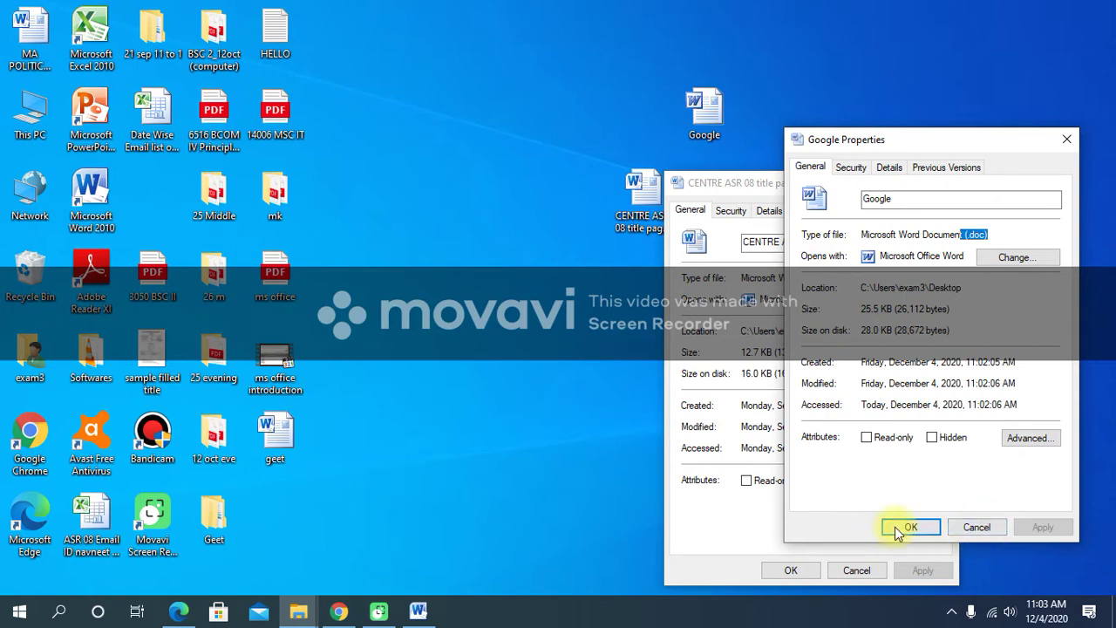
{"action": "left_click", "coordinate": [978, 532]}
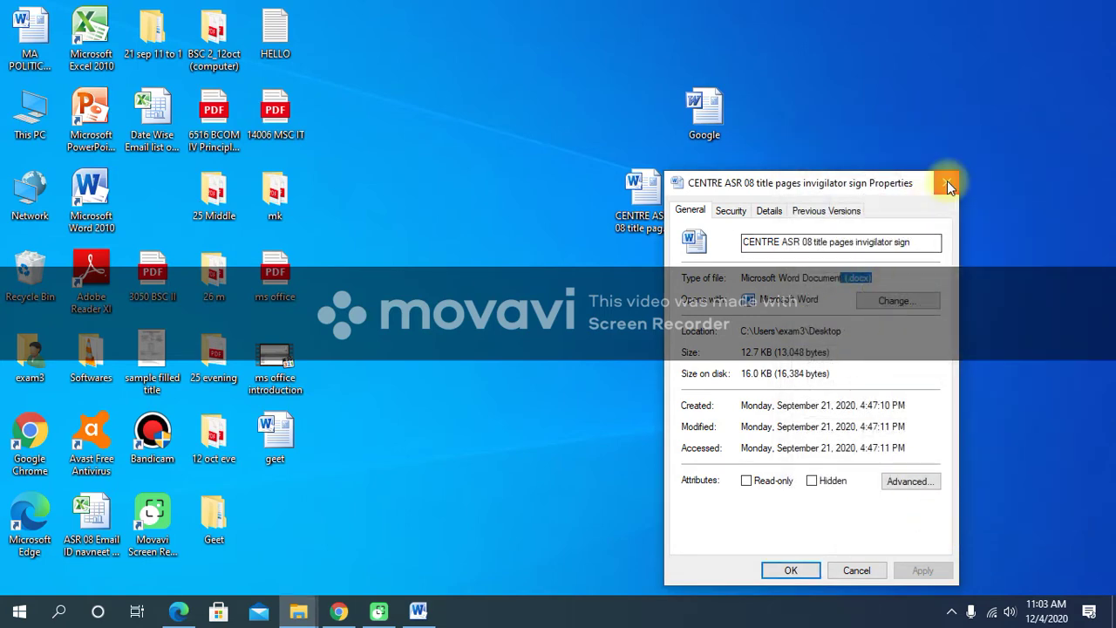
{"action": "left_click", "coordinate": [947, 180]}
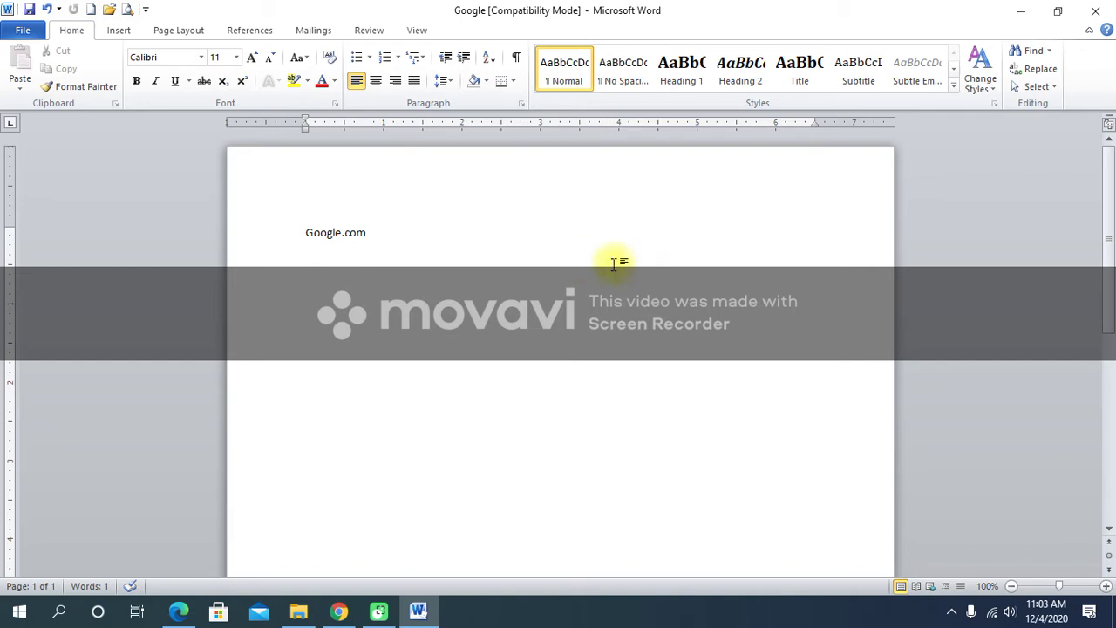
Bring up the Save As dialog for the Google document from the File menu.
{"action": "left_click", "coordinate": [31, 32]}
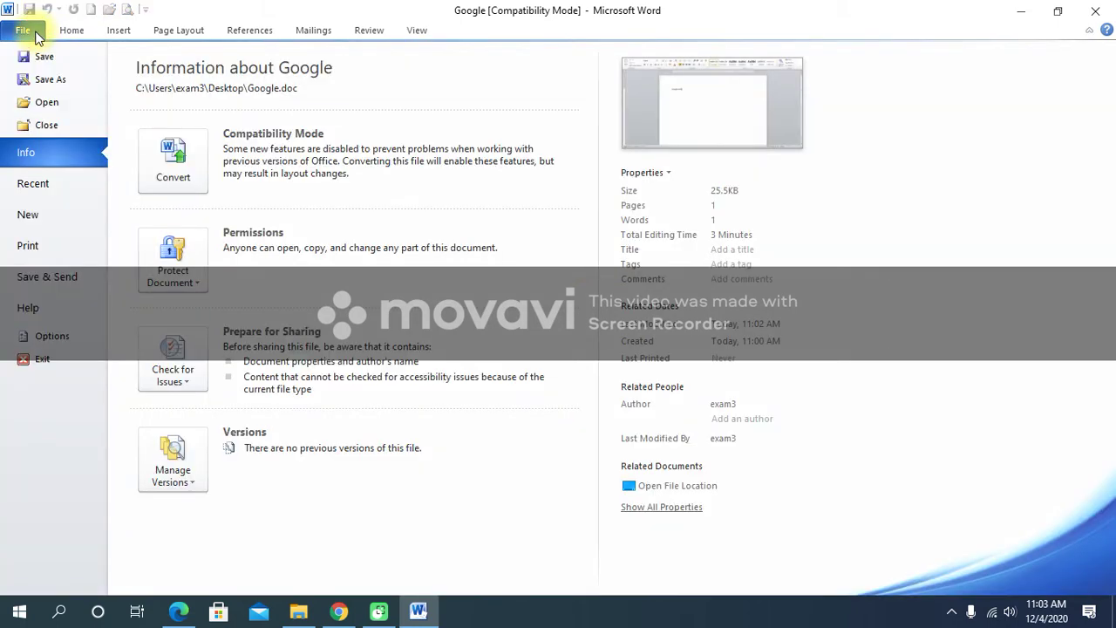
{"action": "left_click", "coordinate": [50, 80]}
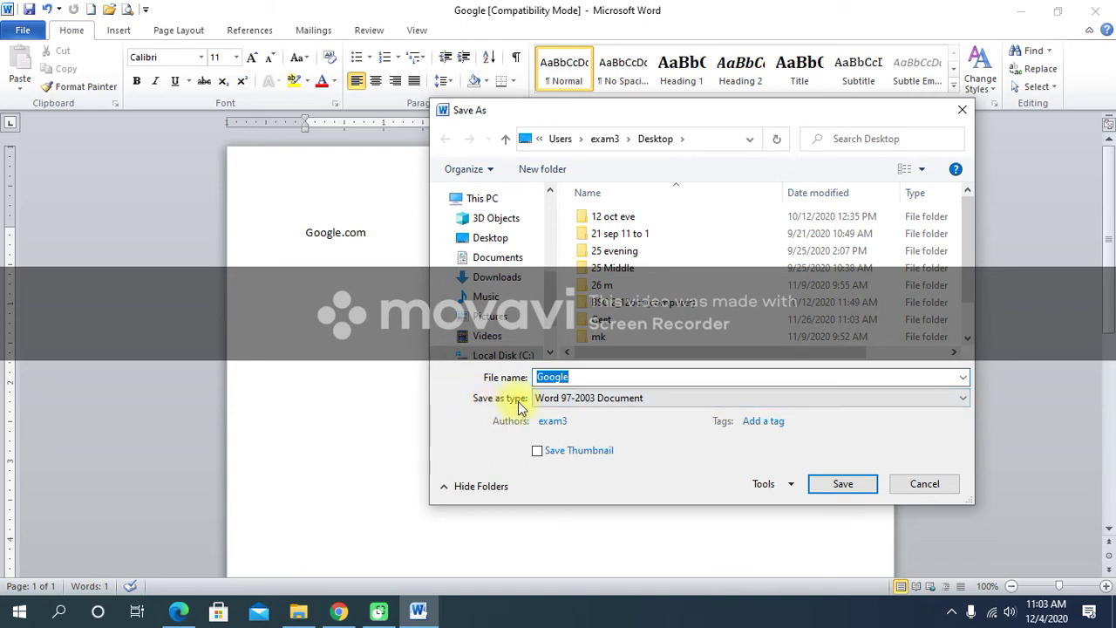
Set the format to PDF, rename the file Google 1, and save it on the Desktop.
{"action": "left_click", "coordinate": [592, 401]}
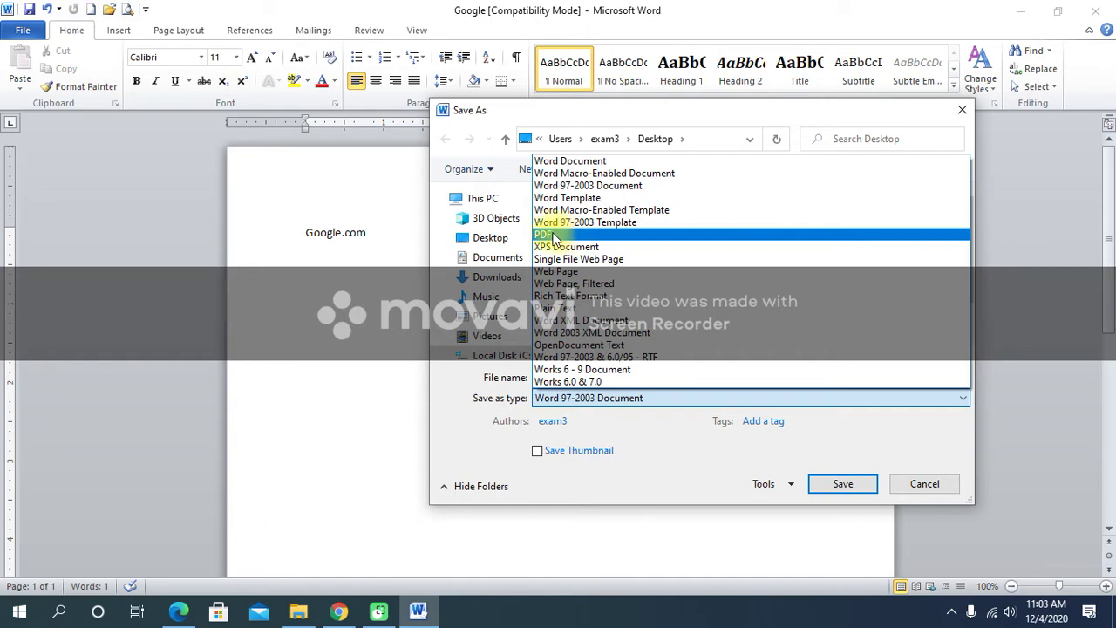
{"action": "left_click", "coordinate": [555, 238]}
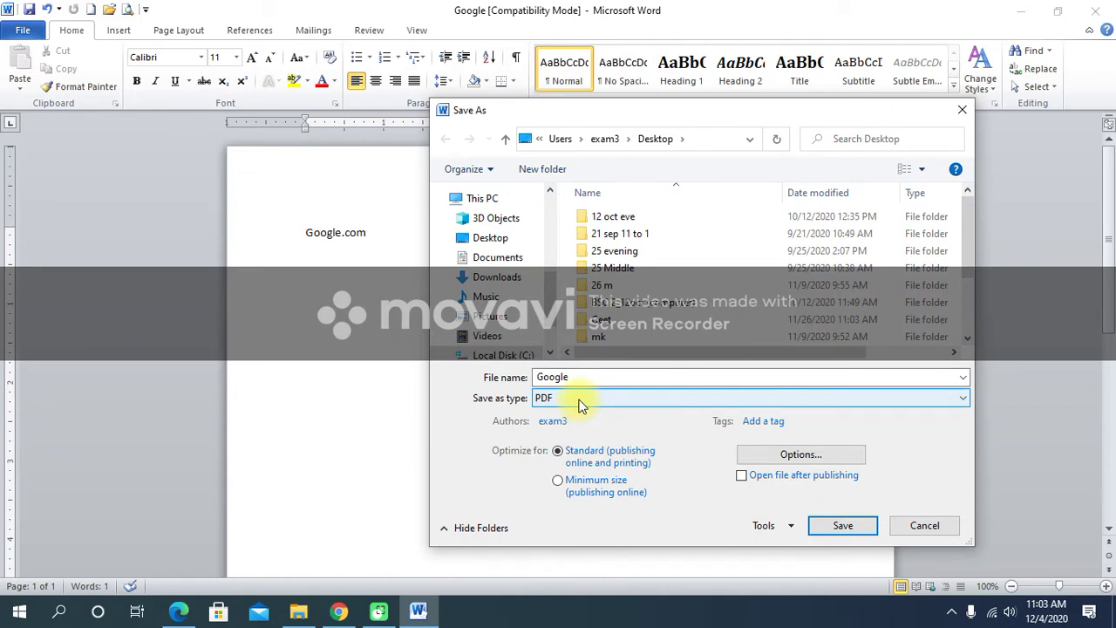
{"action": "left_click", "coordinate": [591, 375]}
{"action": "left_click", "coordinate": [591, 376]}
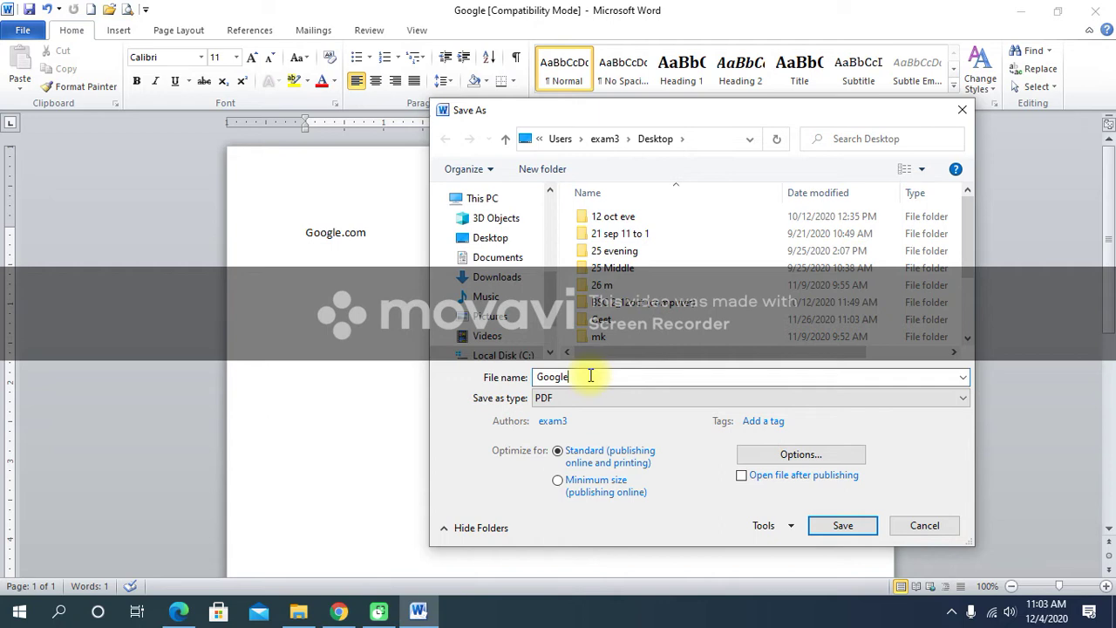
{"action": "type", "text": "1"}
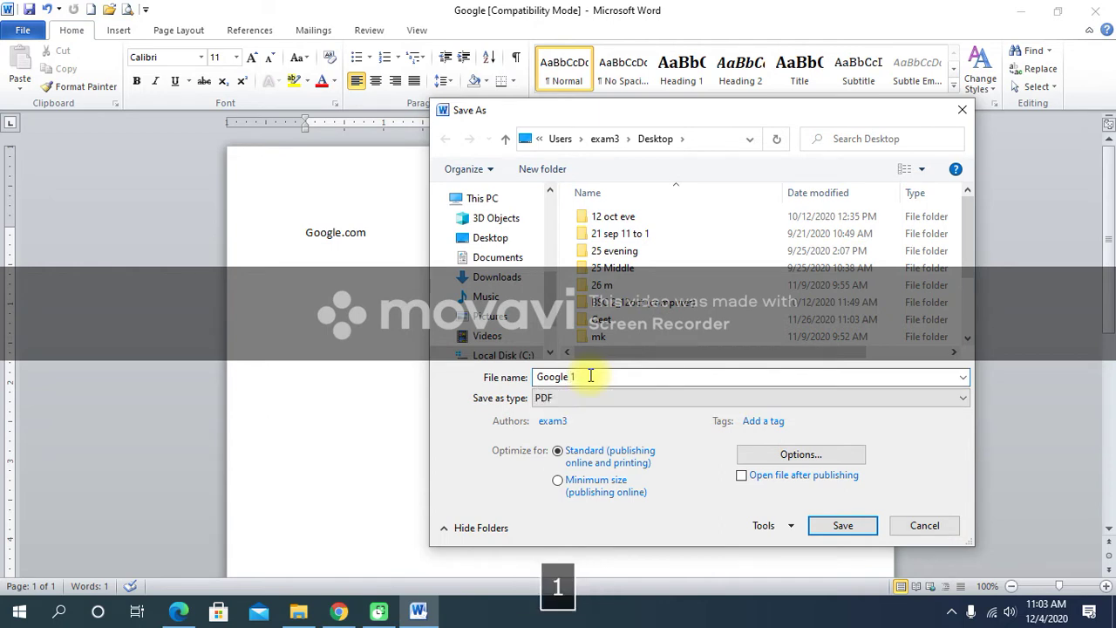
{"action": "left_click", "coordinate": [513, 239]}
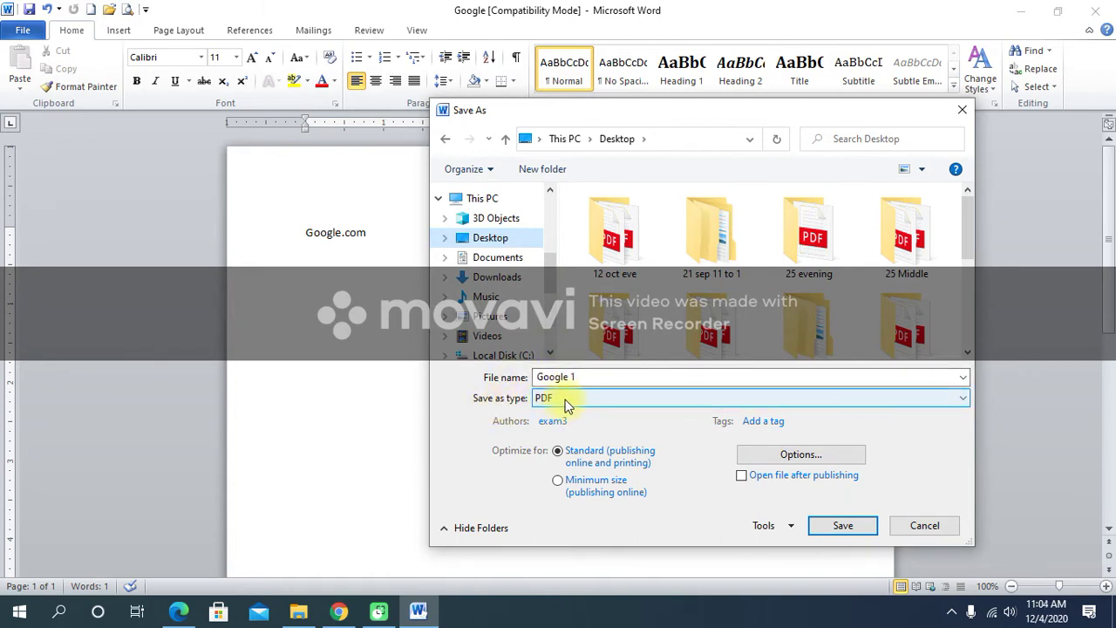
{"action": "left_click", "coordinate": [843, 527]}
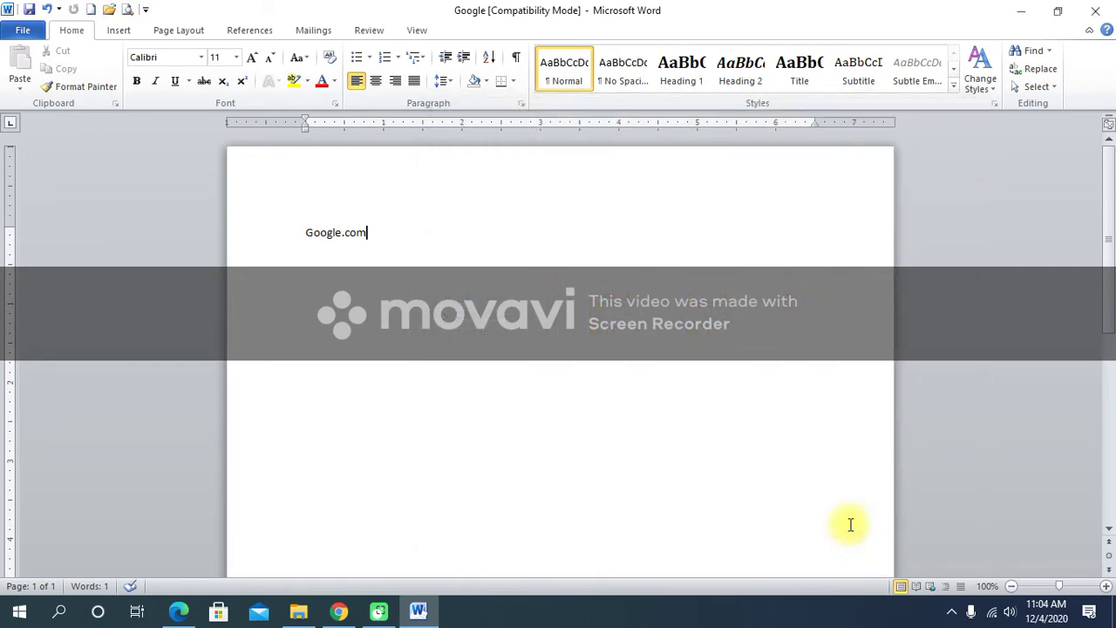
Minimize Word, move the Google 1 PDF icon further right, and open the PDF.
{"action": "left_click", "coordinate": [1028, 12]}
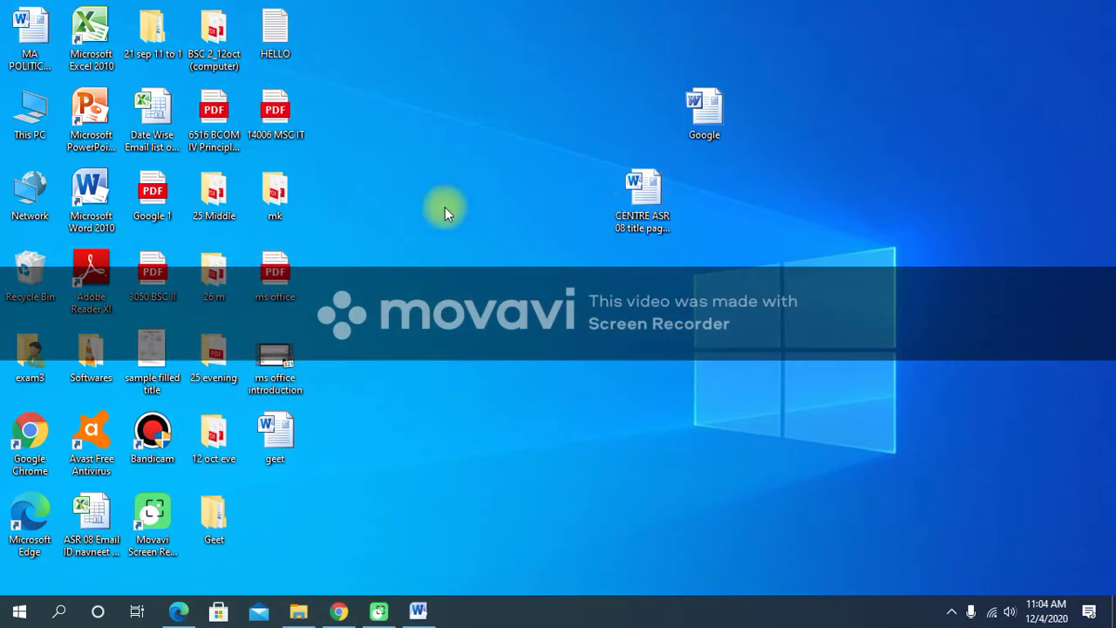
{"action": "left_click_drag", "start_coordinate": [153, 193], "coordinate": [822, 254]}
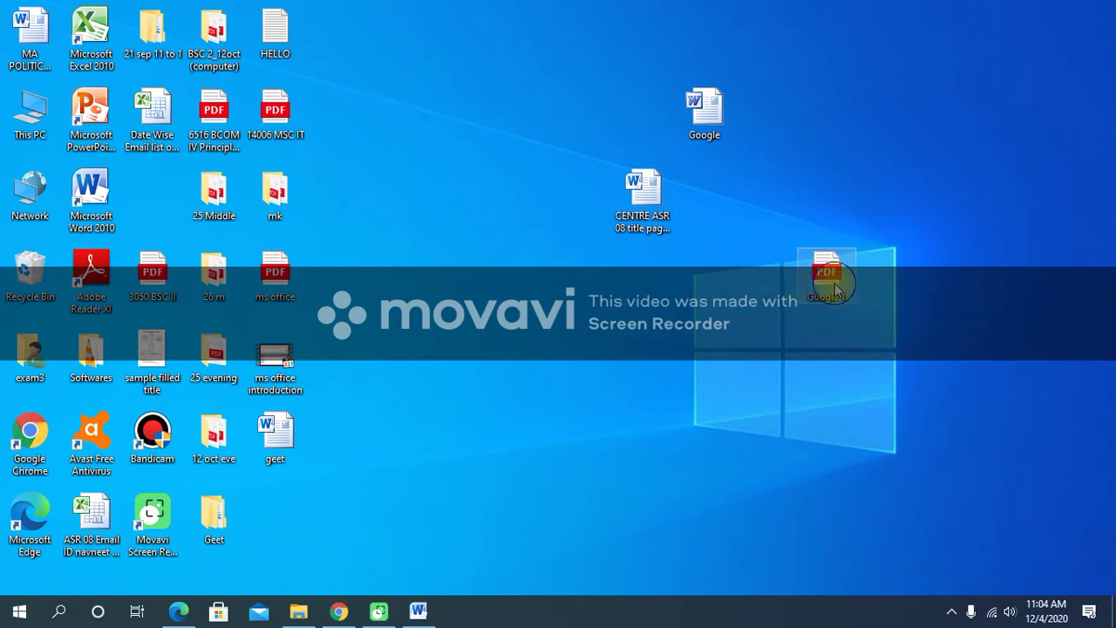
{"action": "right_click", "coordinate": [835, 288]}
{"action": "left_click", "coordinate": [868, 252]}
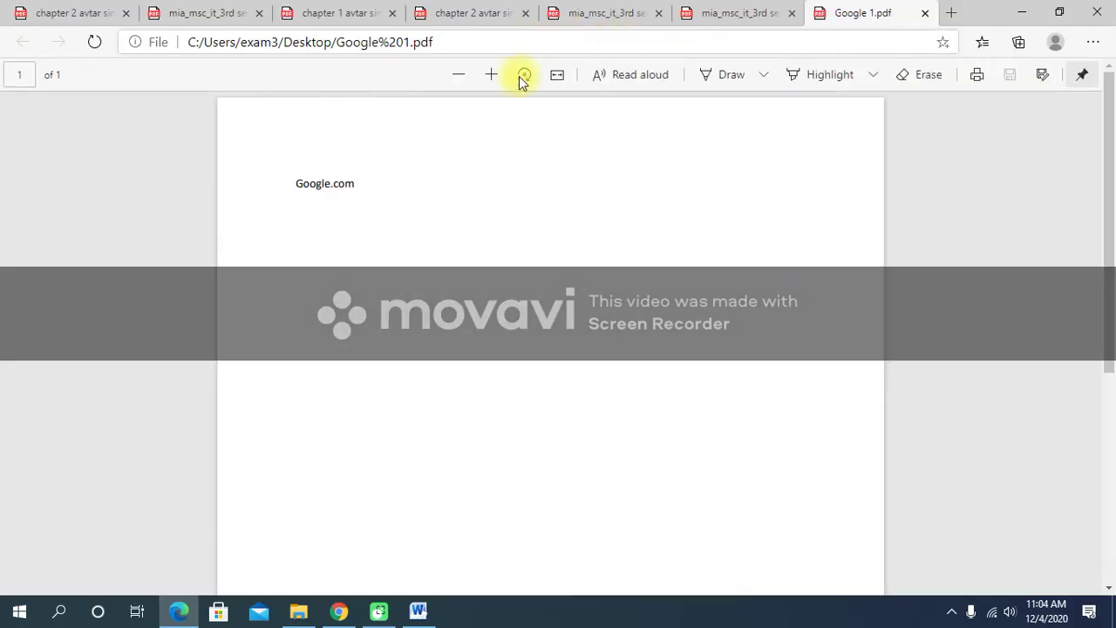
Check the PDF by selecting and deselecting its Google.com line several times in Edge.
{"action": "left_click_drag", "start_coordinate": [279, 187], "coordinate": [215, 179]}
{"action": "left_click", "coordinate": [370, 202]}
{"action": "left_click", "coordinate": [337, 229]}
{"action": "left_click_drag", "start_coordinate": [292, 183], "coordinate": [432, 182]}
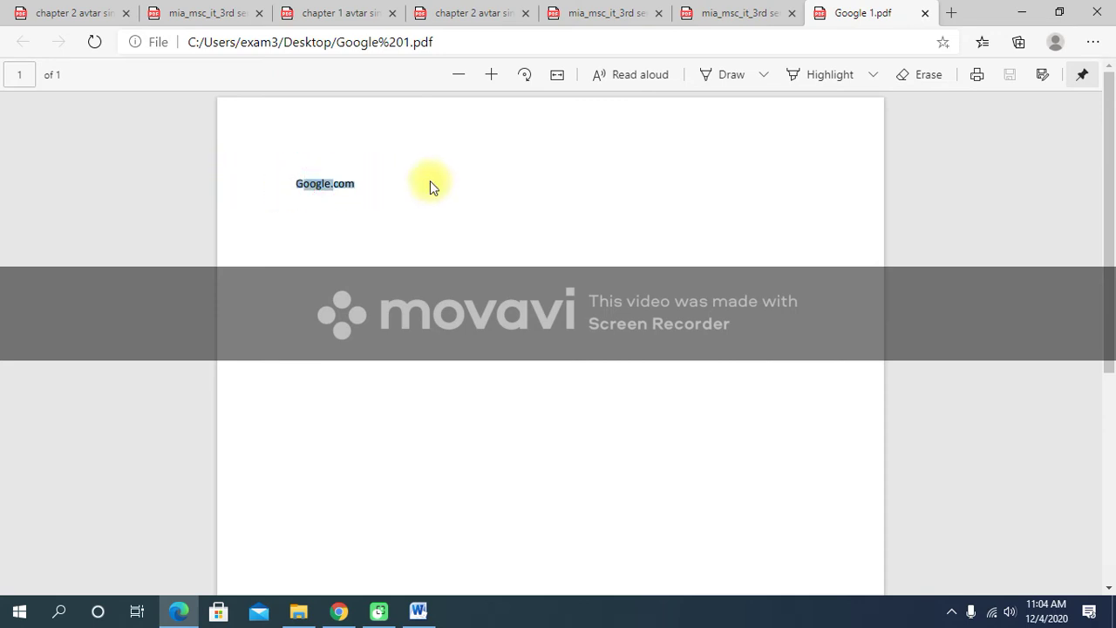
{"action": "left_click", "coordinate": [375, 186]}
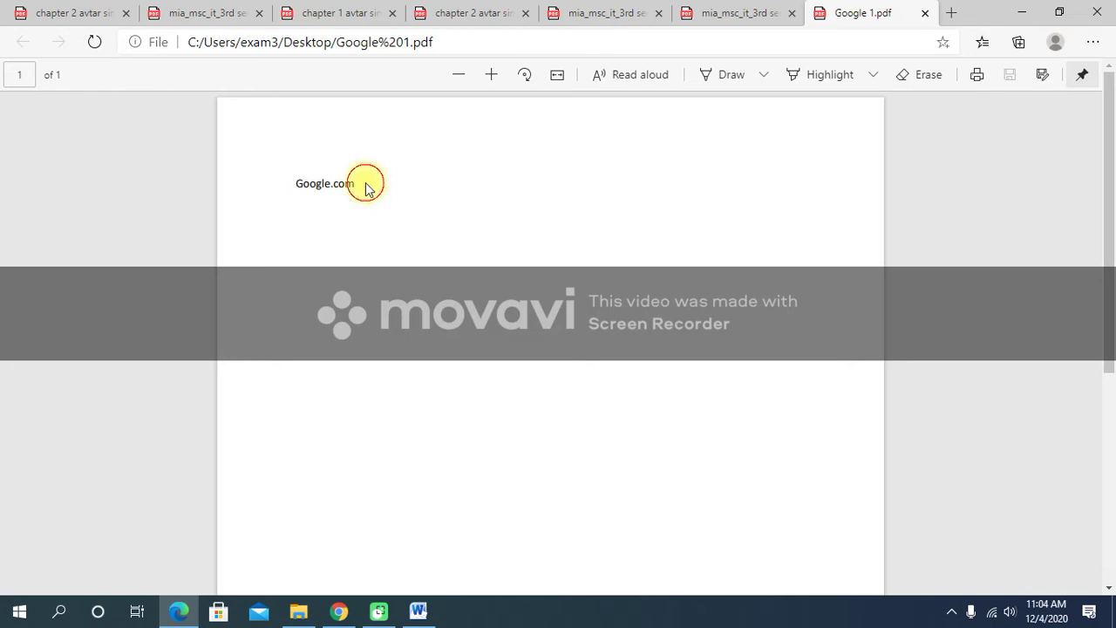
{"action": "left_click_drag", "start_coordinate": [291, 181], "coordinate": [369, 187]}
{"action": "left_click", "coordinate": [375, 197]}
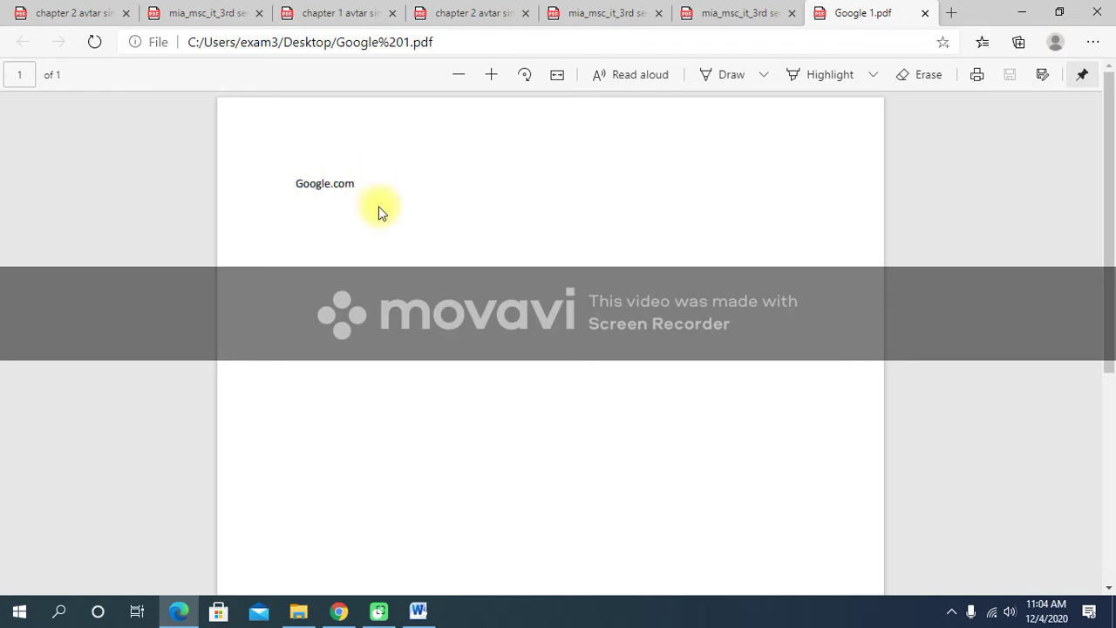
{"action": "key", "text": "h"}
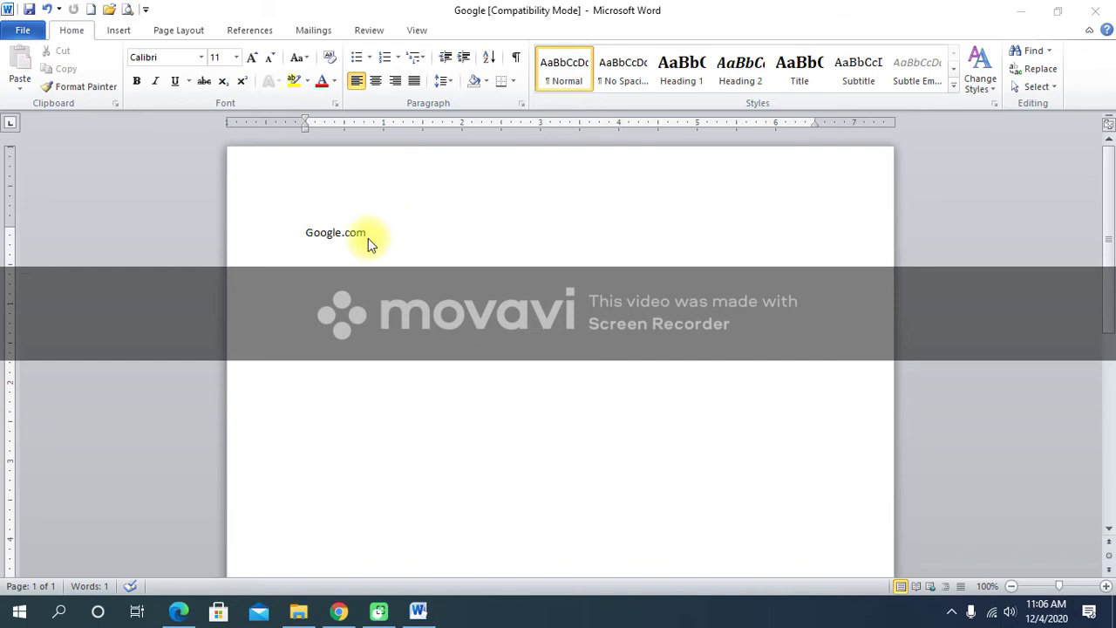
Recover and open the unsaved 'Primary vs secondary memory' file through Manage Versions.
{"action": "left_click", "coordinate": [23, 32]}
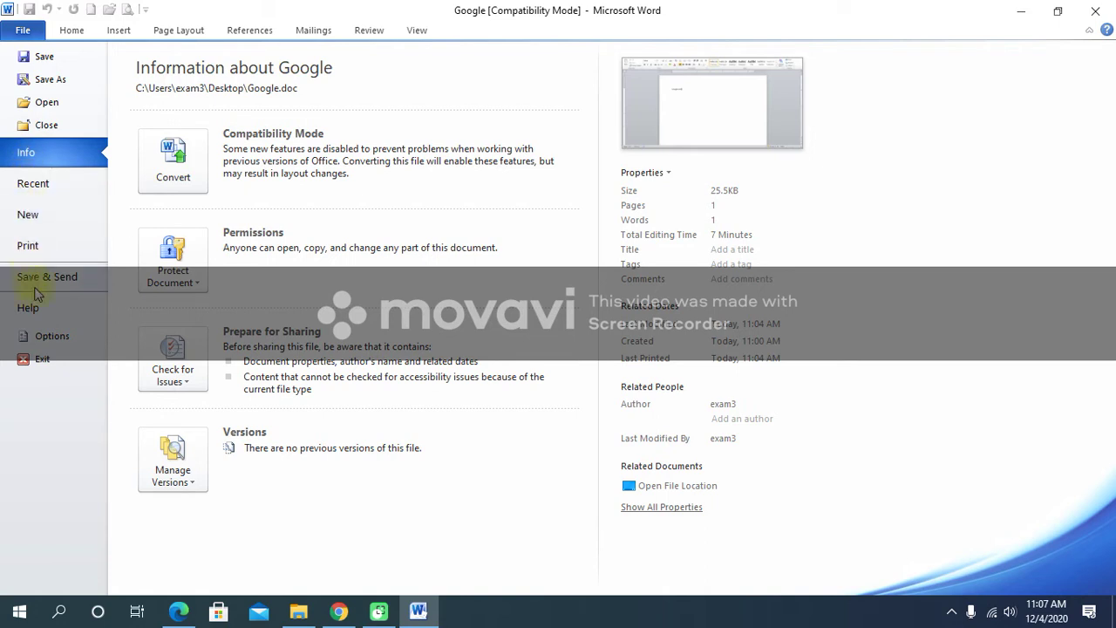
{"action": "left_click", "coordinate": [193, 483]}
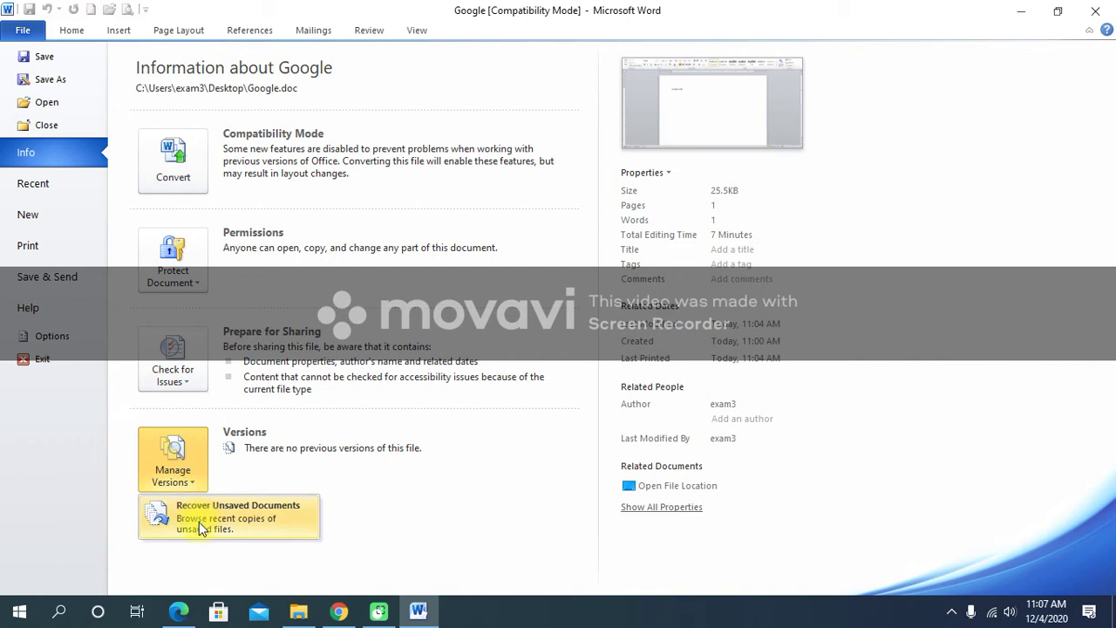
{"action": "left_click", "coordinate": [288, 509]}
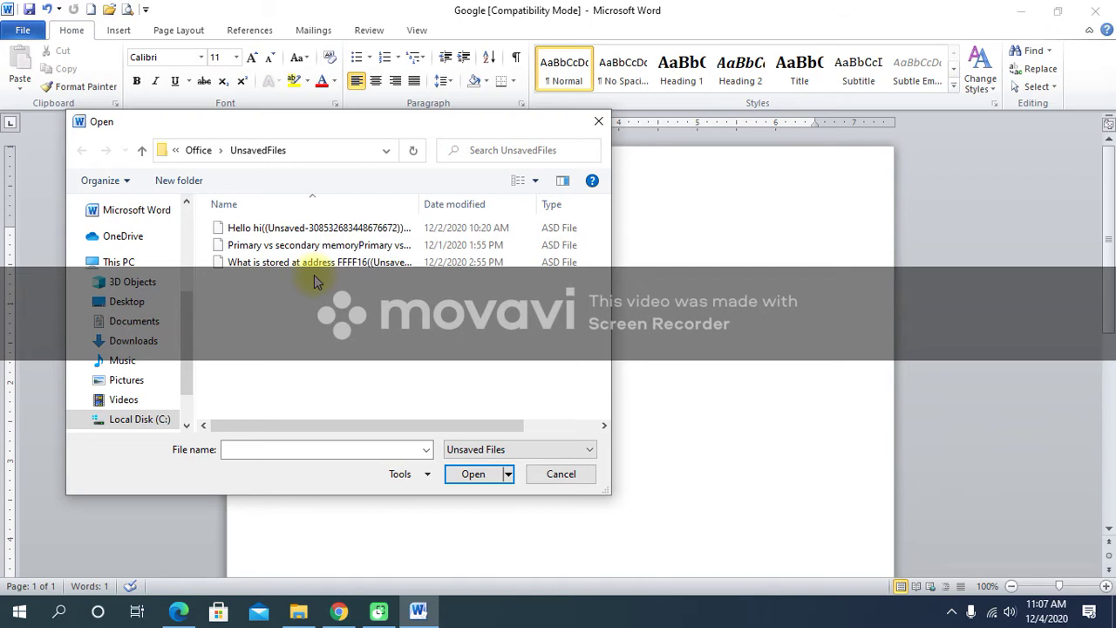
{"action": "left_click", "coordinate": [273, 253]}
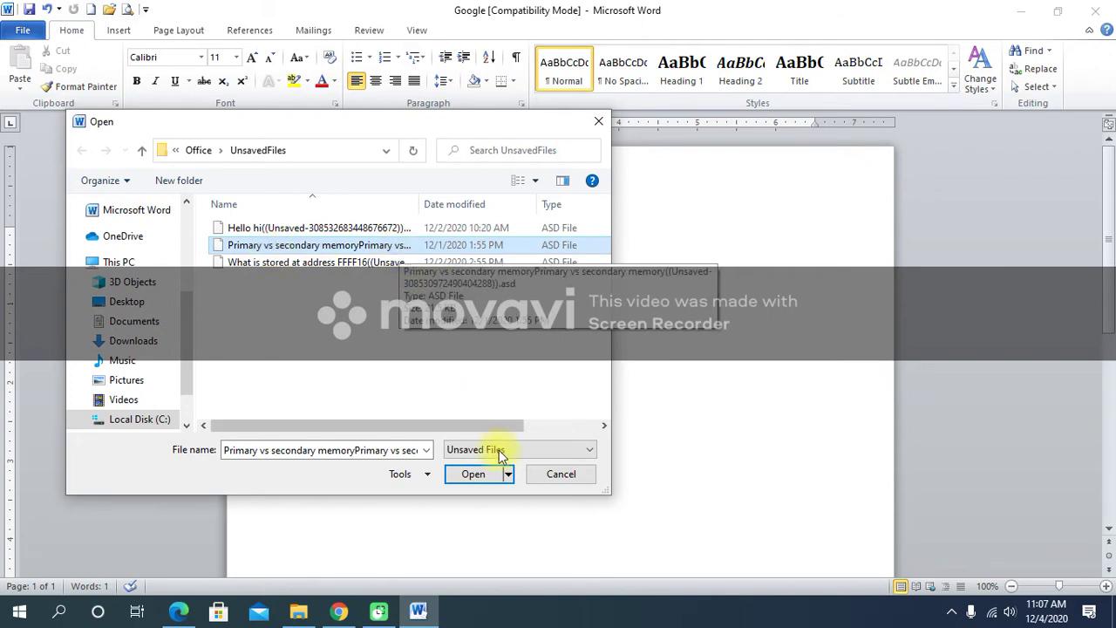
{"action": "left_click", "coordinate": [478, 474]}
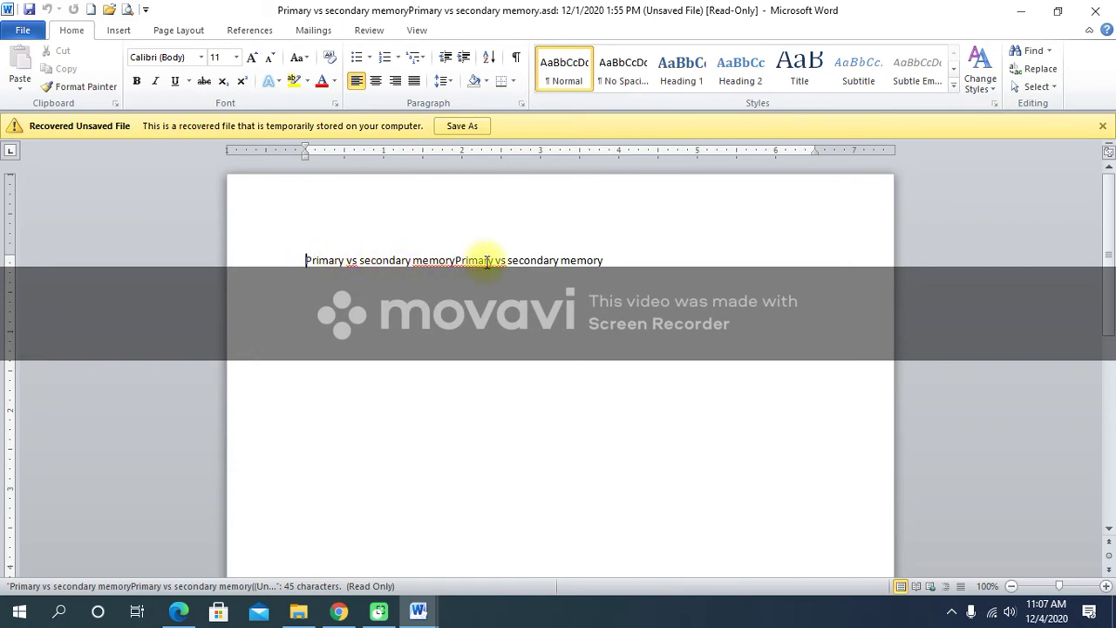
{"action": "left_click", "coordinate": [616, 259]}
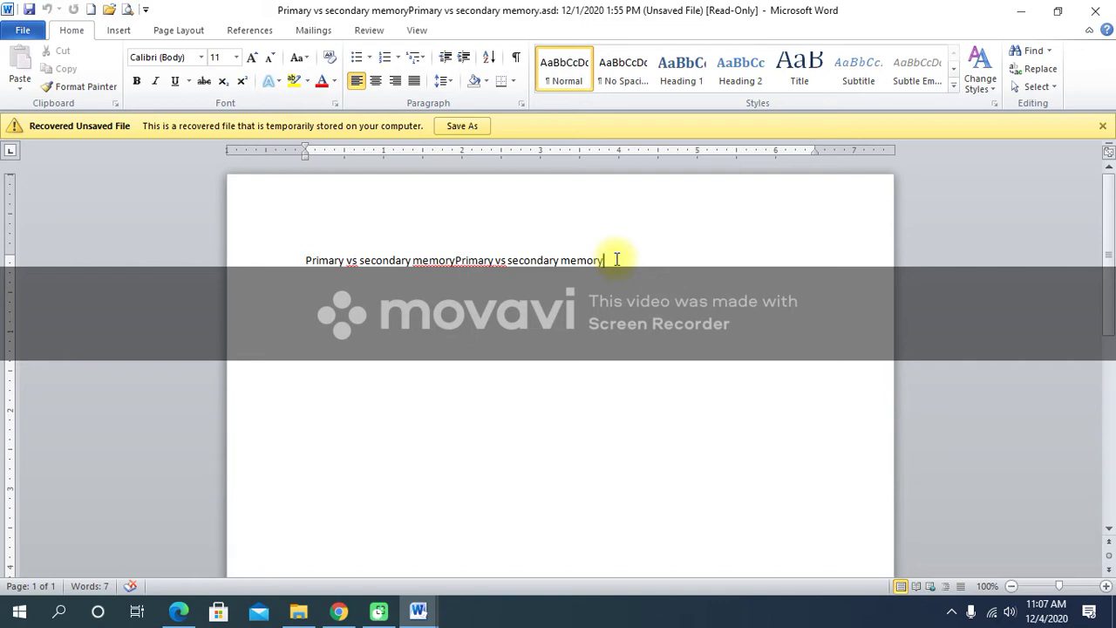
{"action": "left_click", "coordinate": [14, 33]}
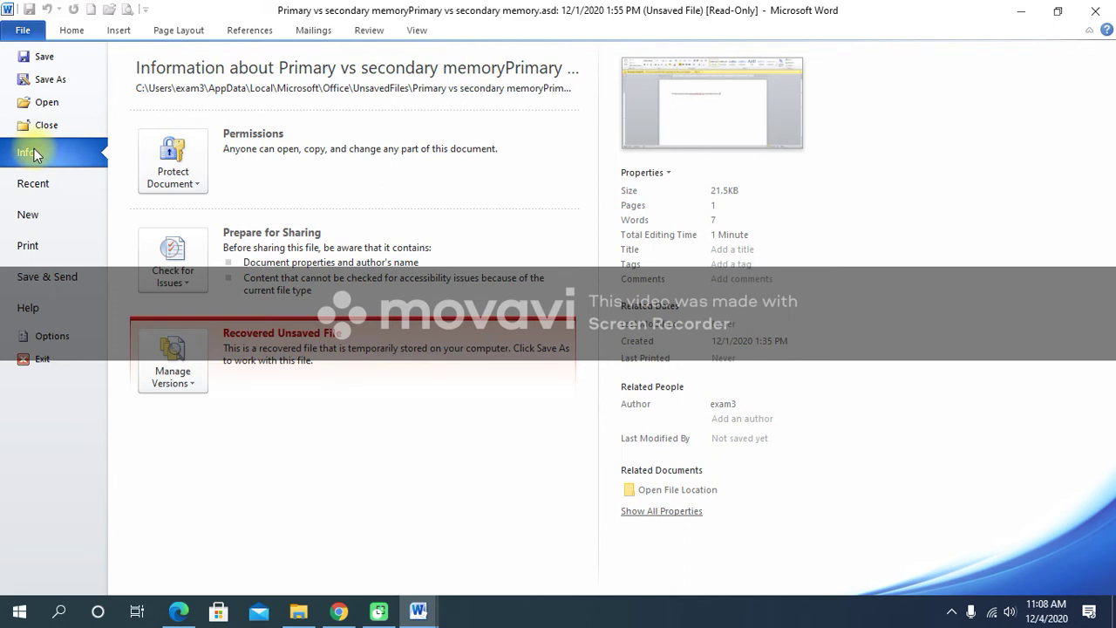
{"action": "left_click", "coordinate": [191, 389]}
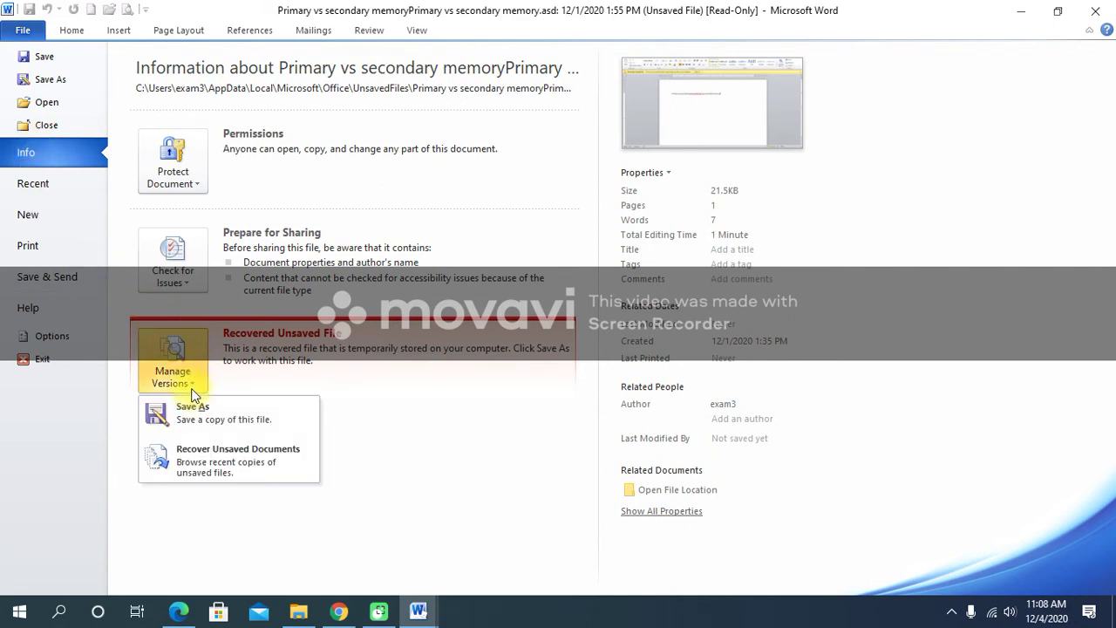
{"action": "left_click", "coordinate": [212, 461]}
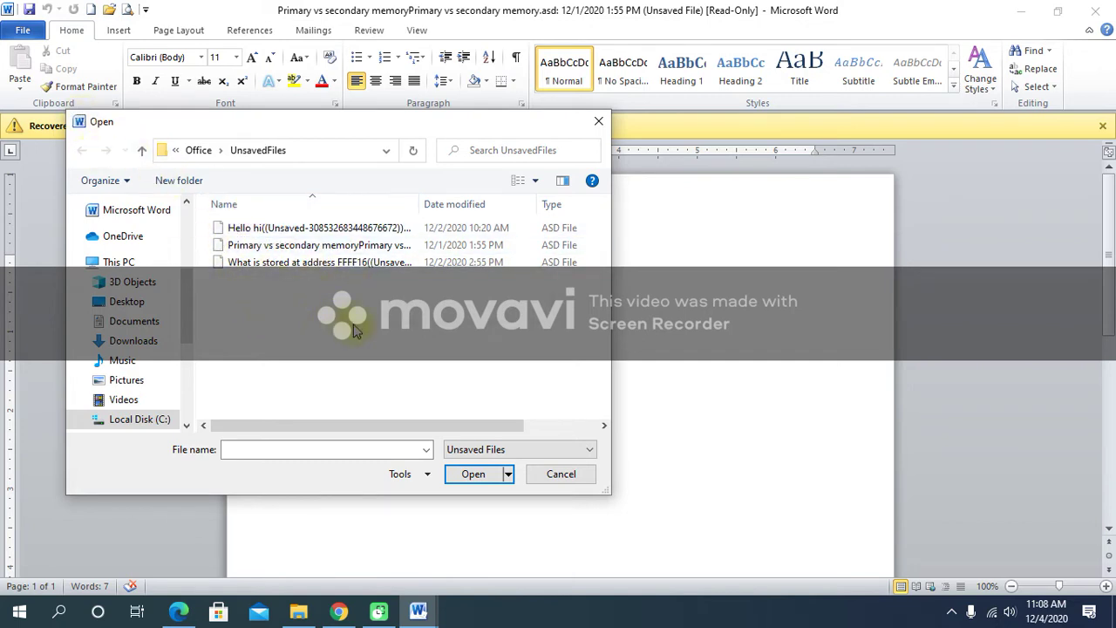
{"action": "left_click", "coordinate": [590, 478]}
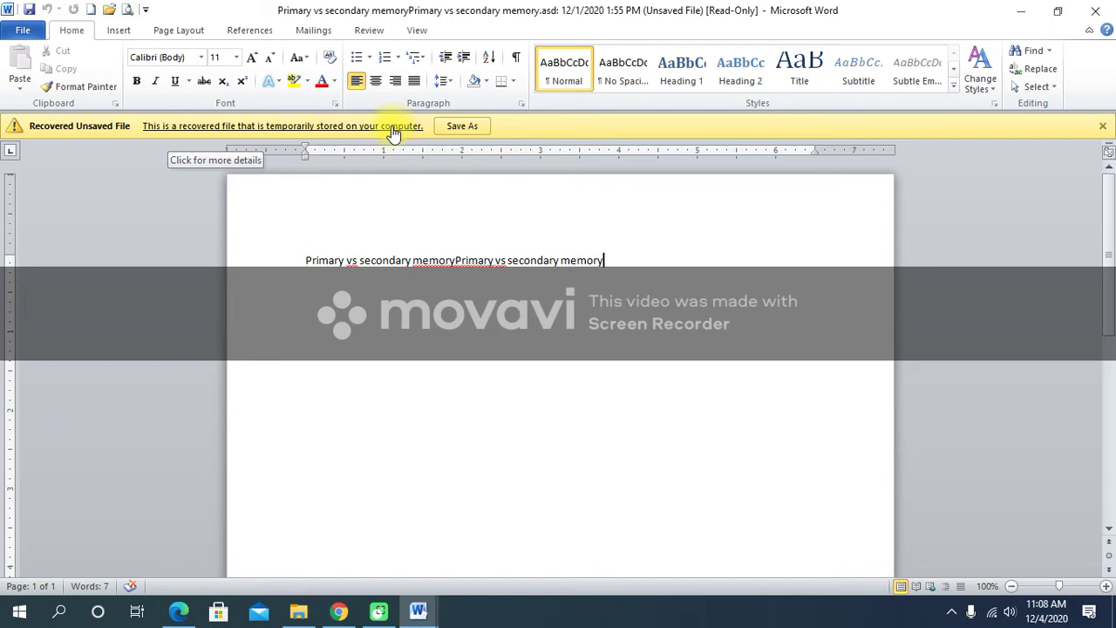
Save the recovered file to the Desktop as Word document 'Primary vs'.
{"action": "left_click", "coordinate": [461, 127]}
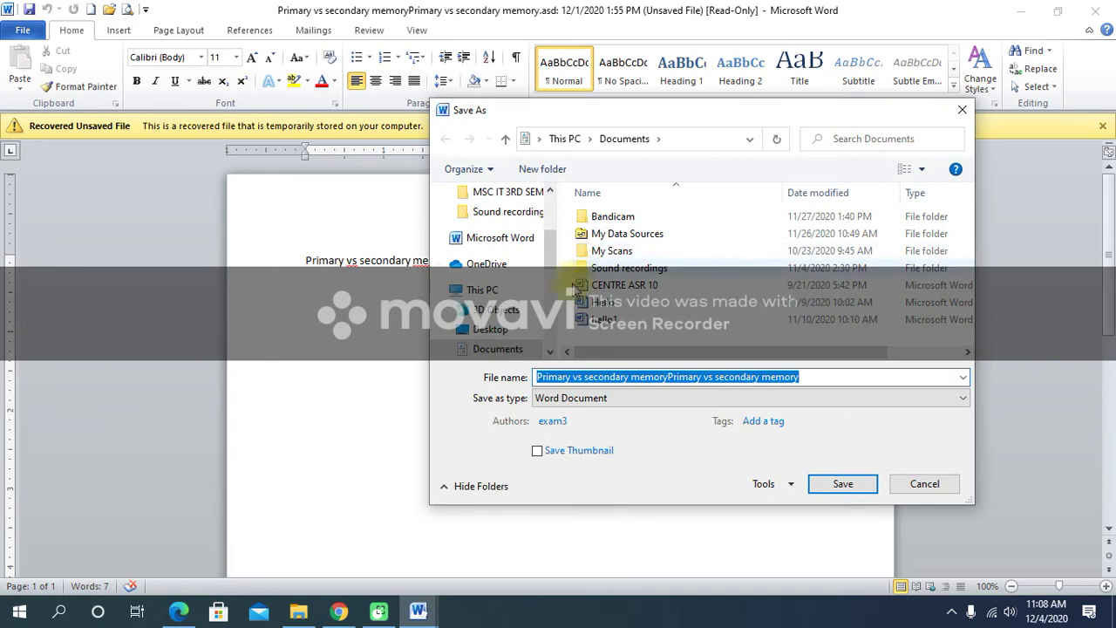
{"action": "left_click", "coordinate": [493, 333]}
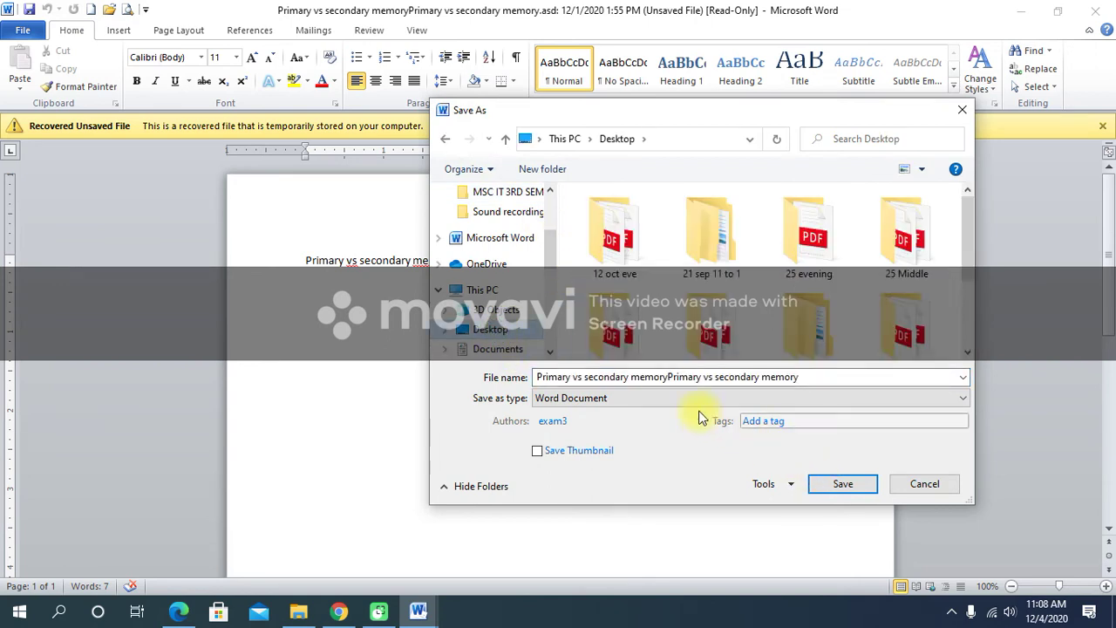
{"action": "left_click_drag", "start_coordinate": [558, 376], "coordinate": [583, 377]}
{"action": "left_click", "coordinate": [804, 377]}
{"action": "key", "text": "Delete"}
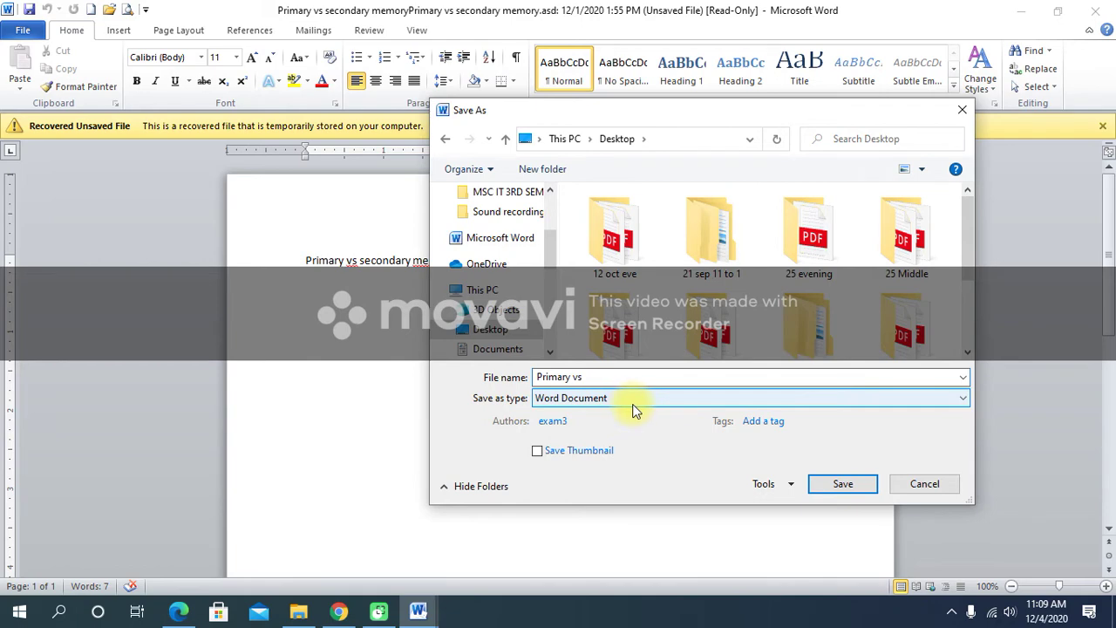
{"action": "left_click", "coordinate": [848, 486]}
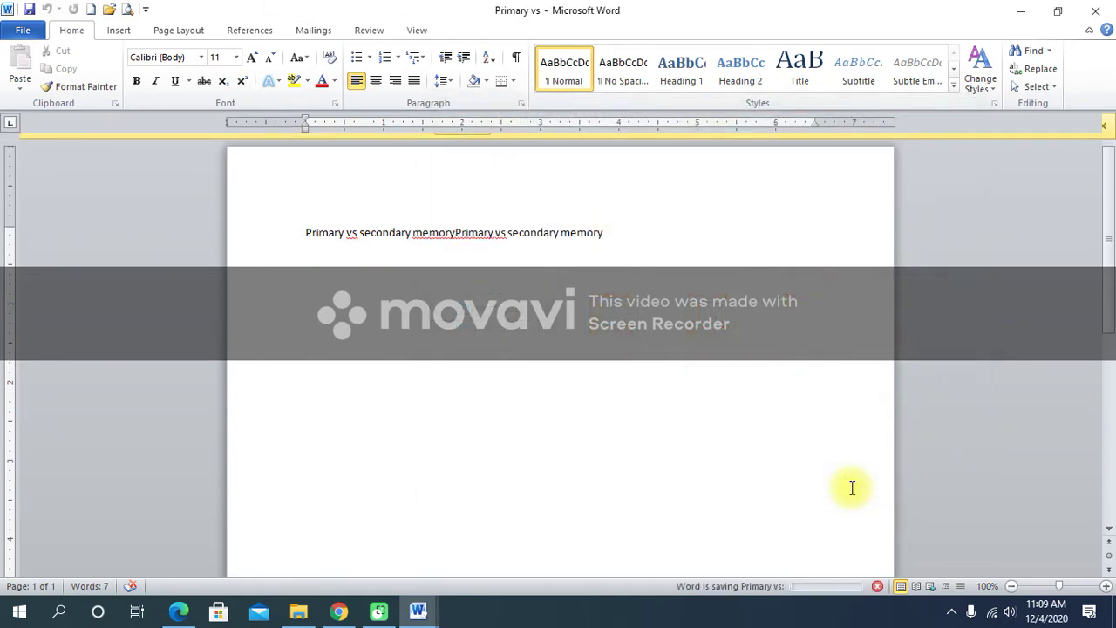
{"action": "left_click", "coordinate": [1029, 8]}
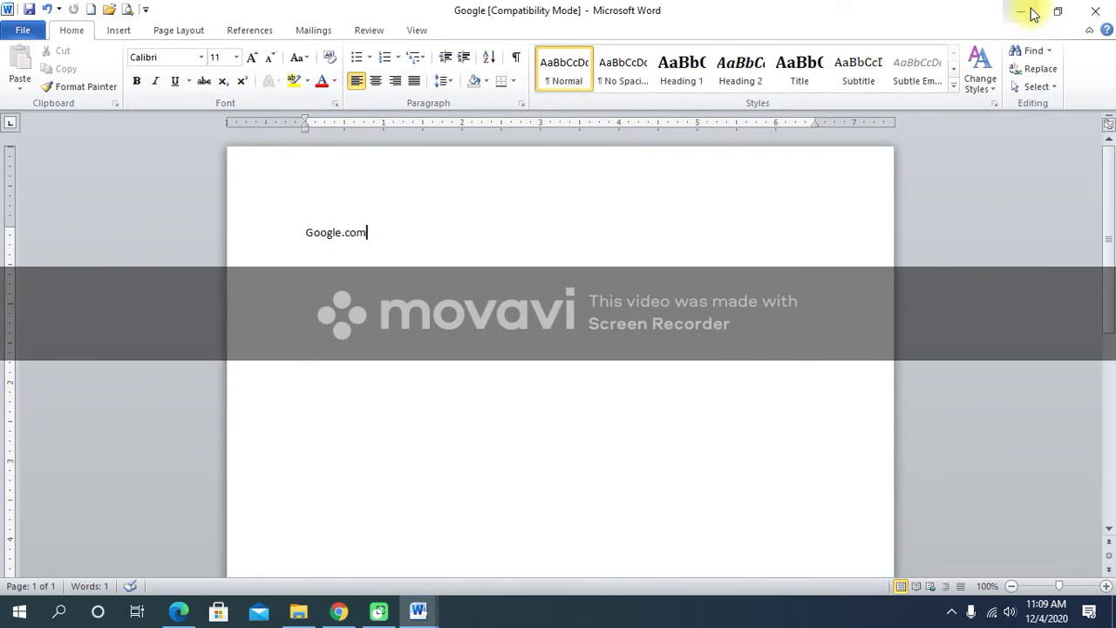
Bring the Primary vs document back to the front from the taskbar.
{"action": "left_click", "coordinate": [1029, 9]}
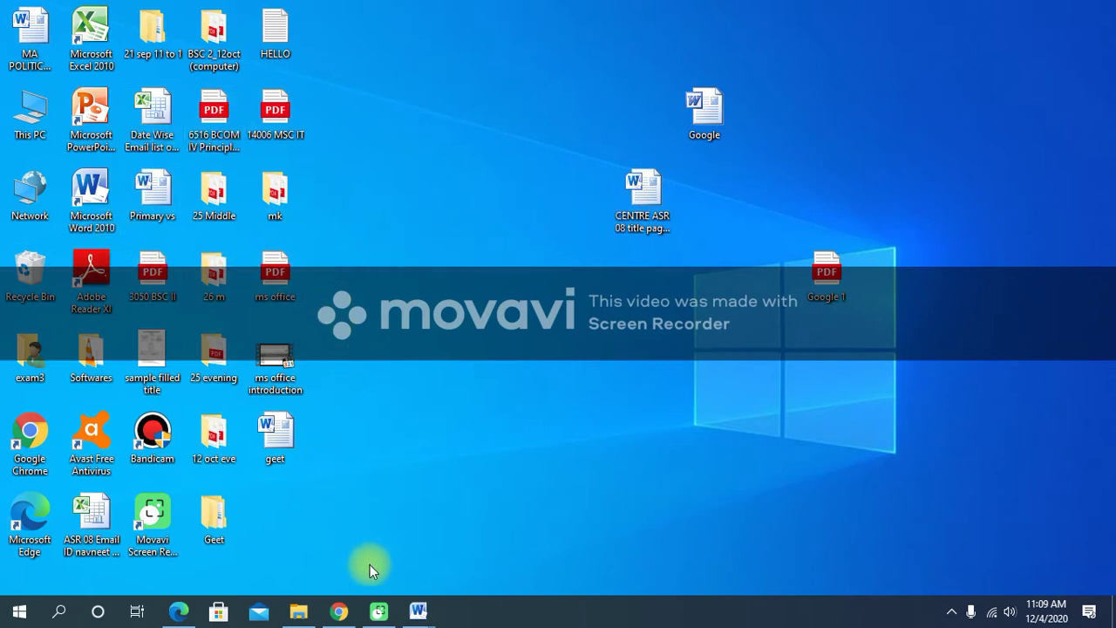
{"action": "mouse_move", "coordinate": [418, 613]}
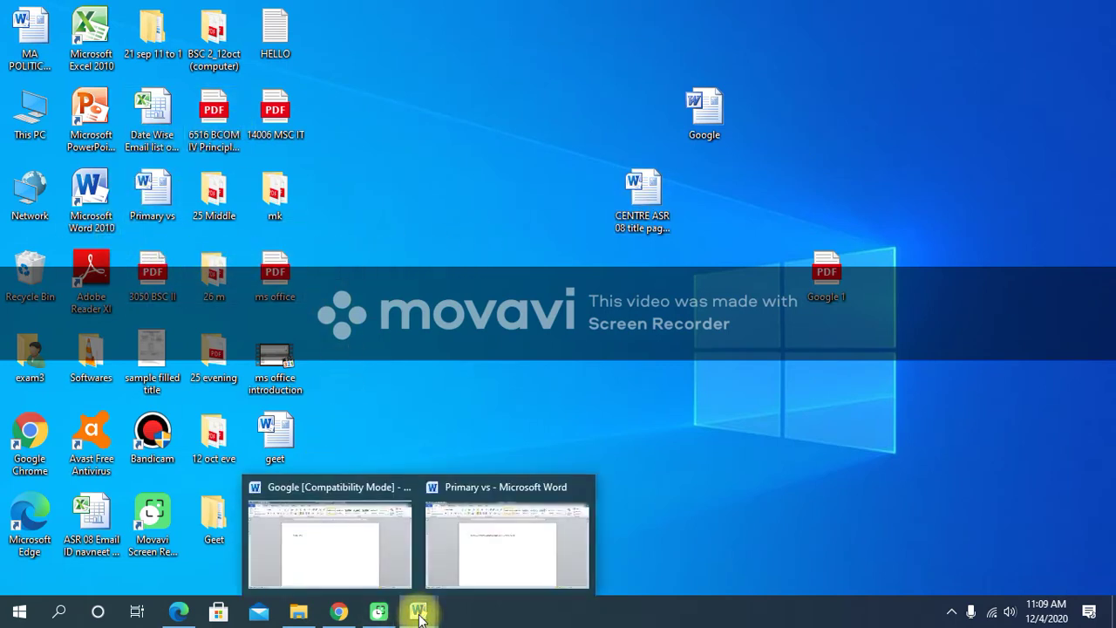
{"action": "left_click", "coordinate": [498, 566]}
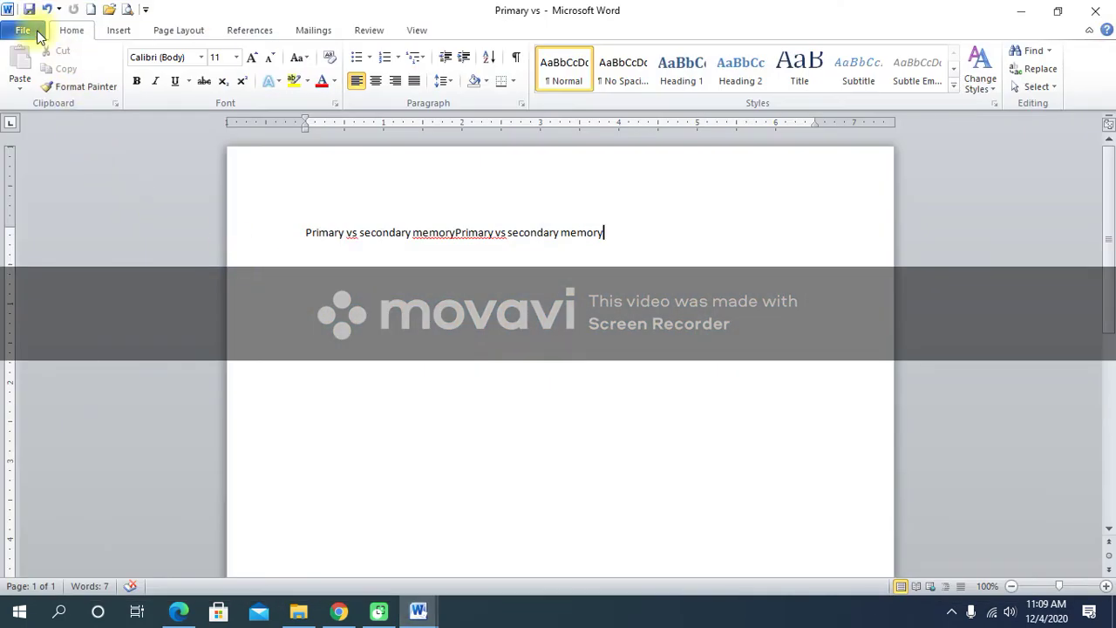
Save Primary vs to the Desktop again as a Word Document, then minimize Word.
{"action": "left_click", "coordinate": [24, 30]}
{"action": "left_click", "coordinate": [41, 83]}
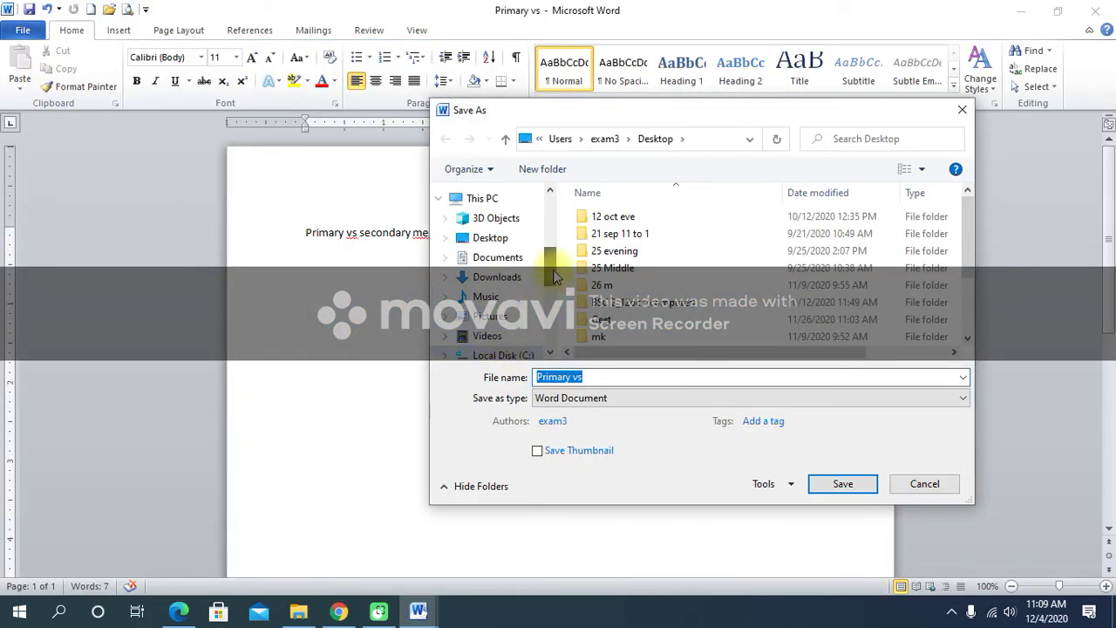
{"action": "scroll", "coordinate": [554, 275], "scroll_direction": "up", "scroll_amount": 1}
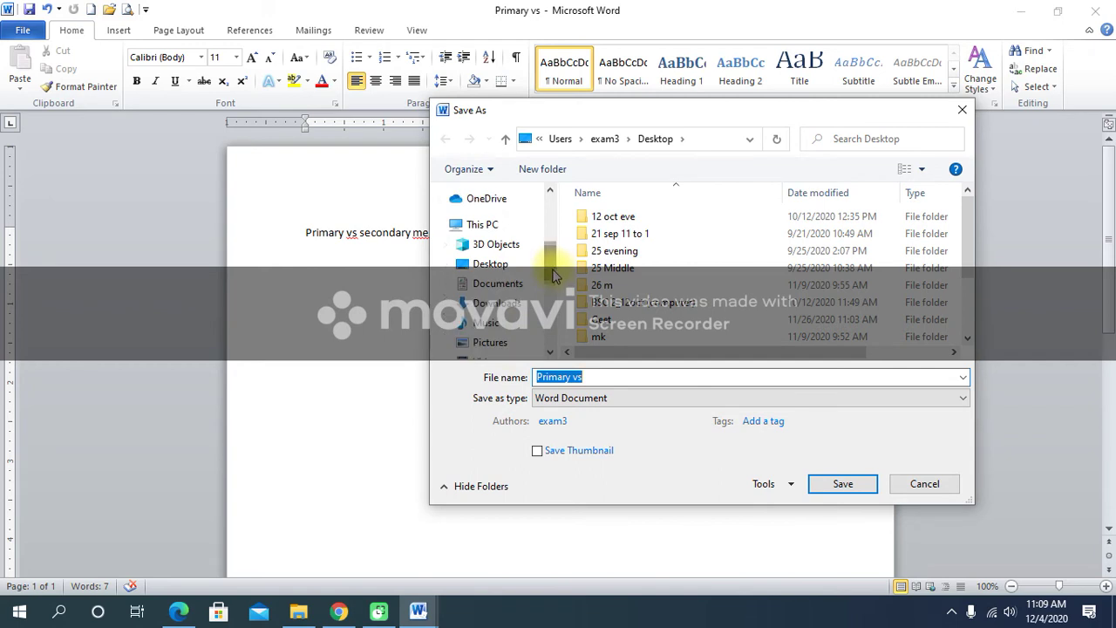
{"action": "left_click", "coordinate": [487, 270]}
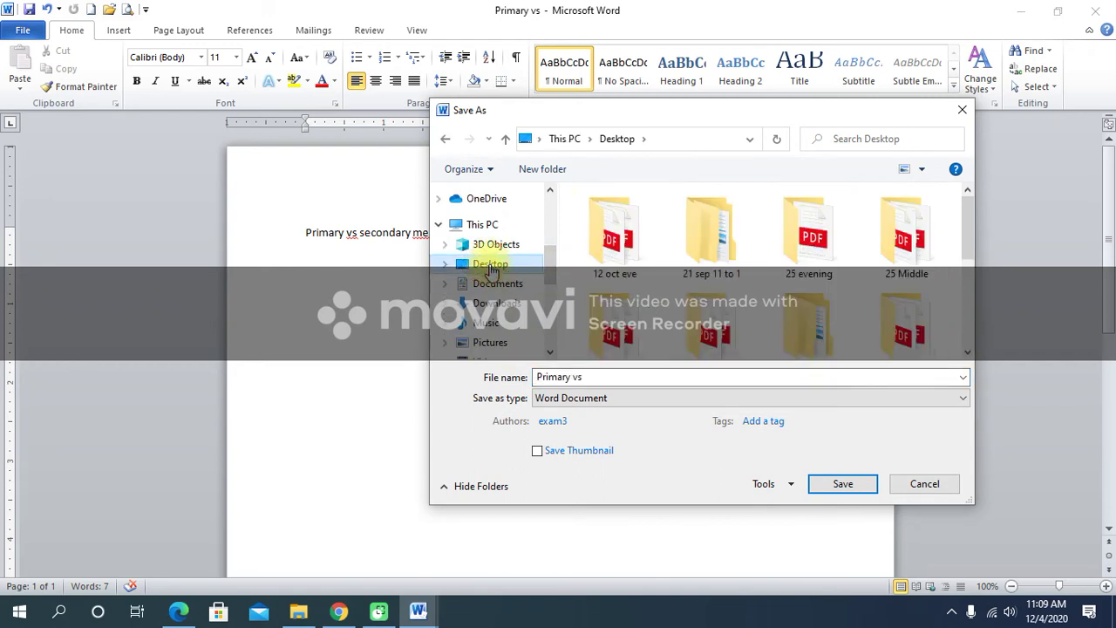
{"action": "left_click", "coordinate": [850, 487]}
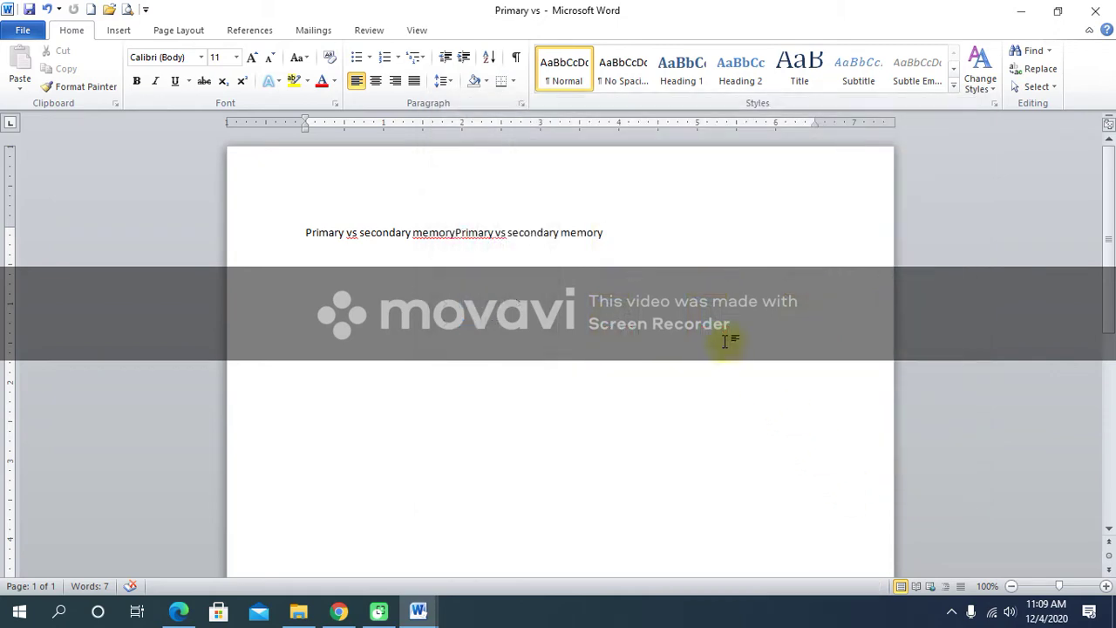
{"action": "left_click", "coordinate": [1020, 11]}
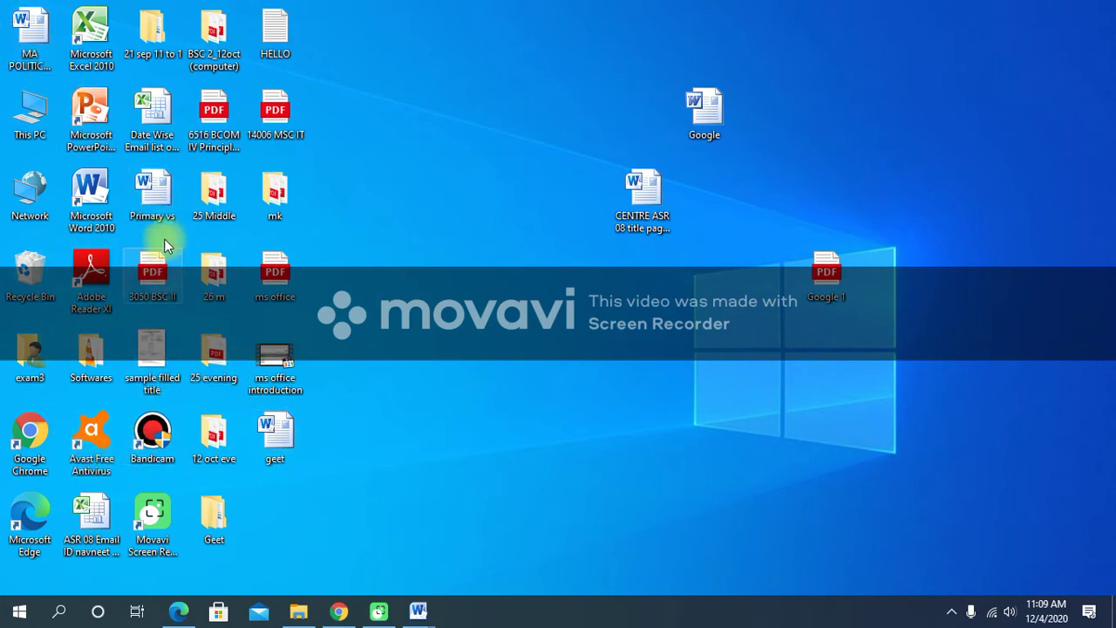
Move the Primary vs icon mid-desktop, close its window, and start a new blank document.
{"action": "left_click_drag", "start_coordinate": [155, 188], "coordinate": [665, 359]}
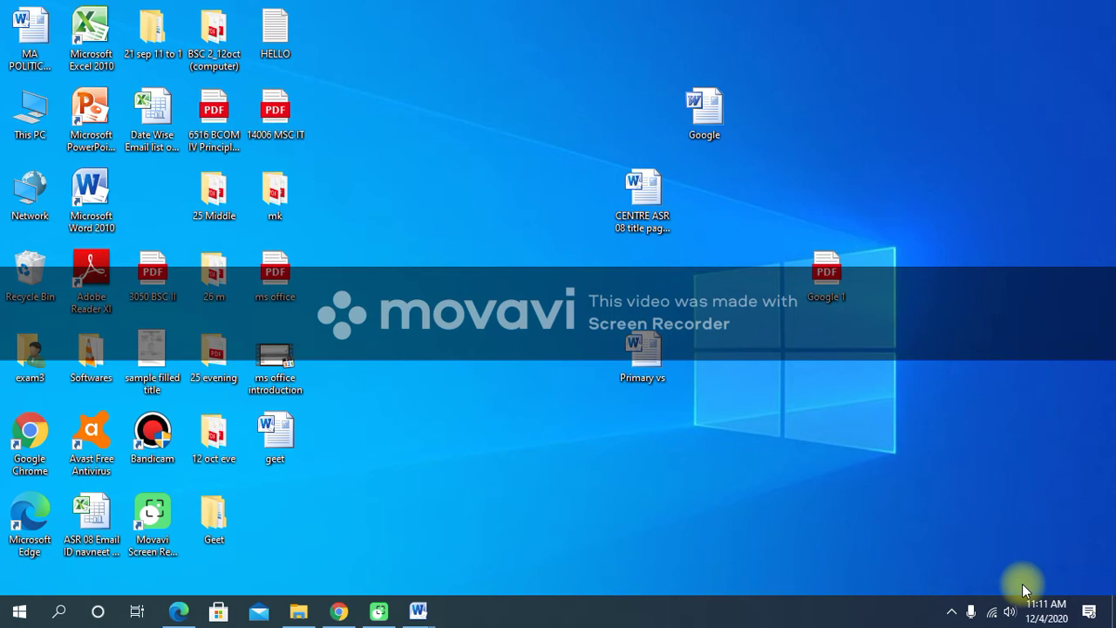
{"action": "mouse_move", "coordinate": [419, 610]}
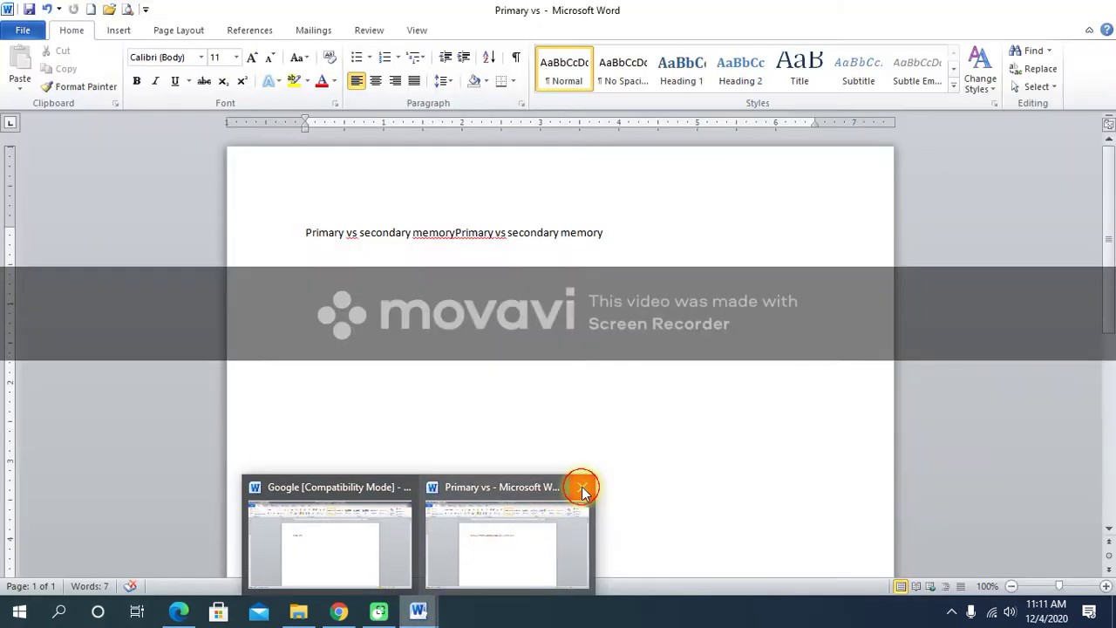
{"action": "left_click", "coordinate": [581, 488]}
{"action": "left_click", "coordinate": [418, 611]}
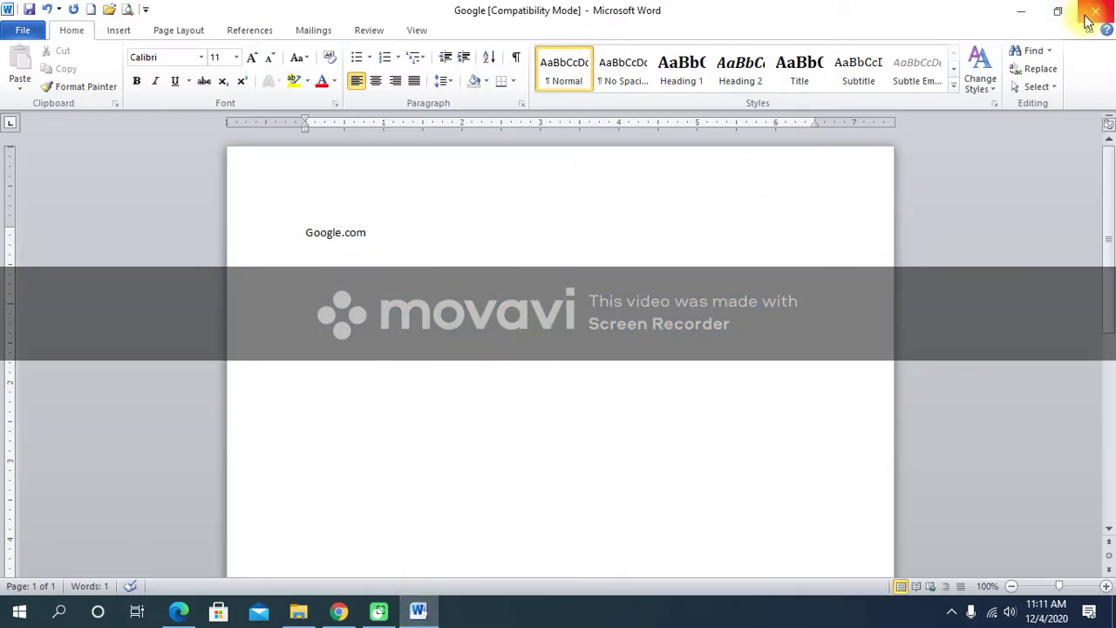
{"action": "key", "text": "ctrl+n"}
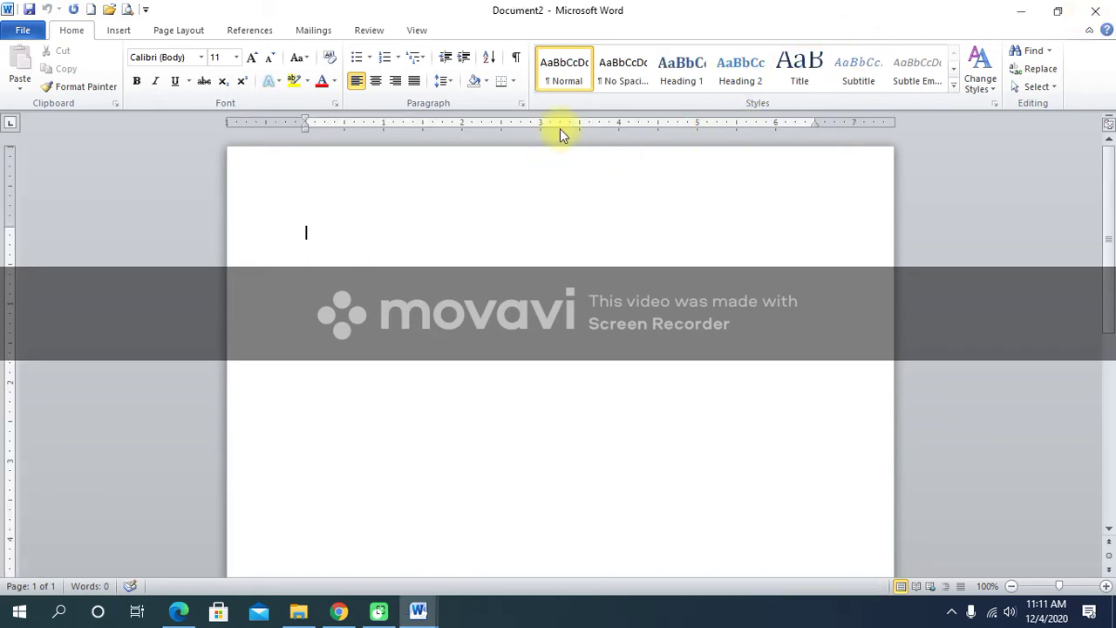
Maximize the Document2 window and type 'Hello hi' on its first line.
{"action": "double_click", "coordinate": [498, 14]}
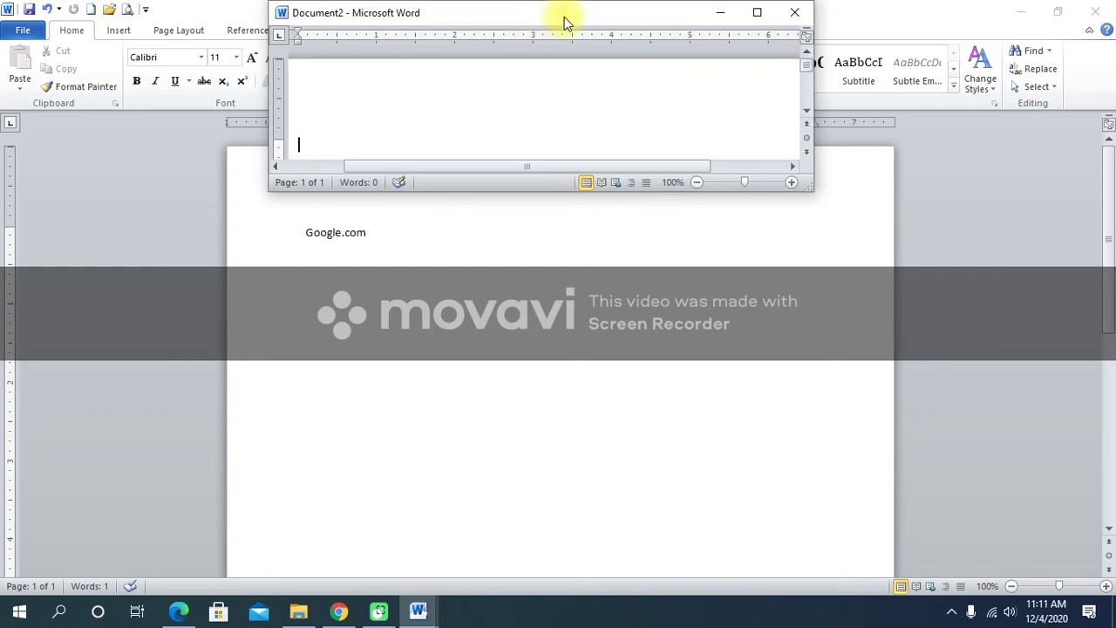
{"action": "left_click", "coordinate": [761, 14]}
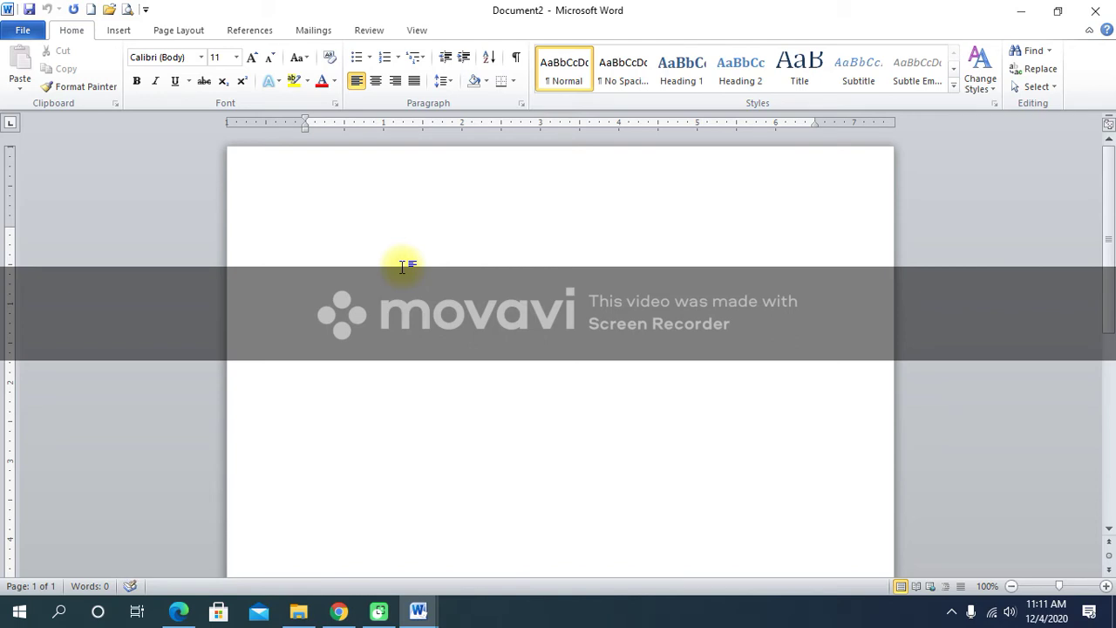
{"action": "type", "text": "hee"}
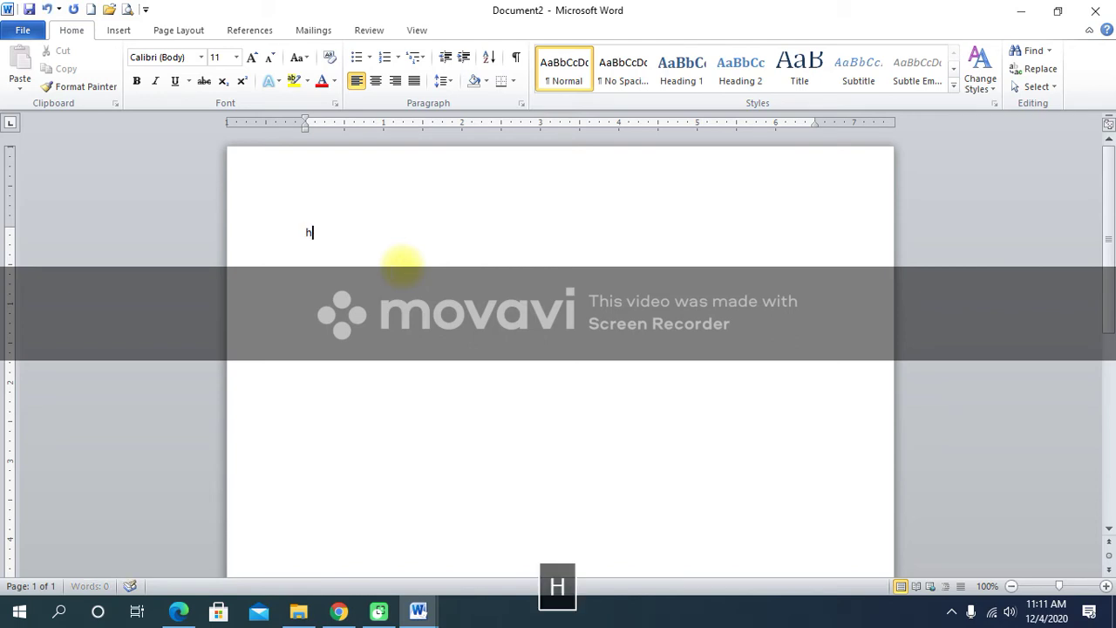
{"action": "key", "text": "BackSpace"}
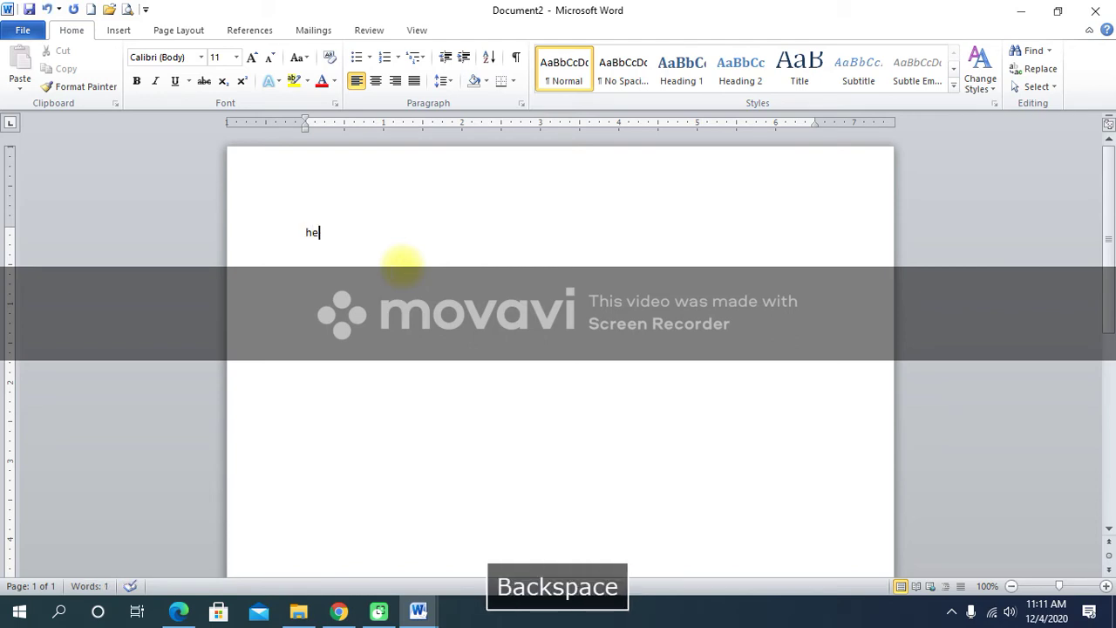
{"action": "type", "text": "llo hi"}
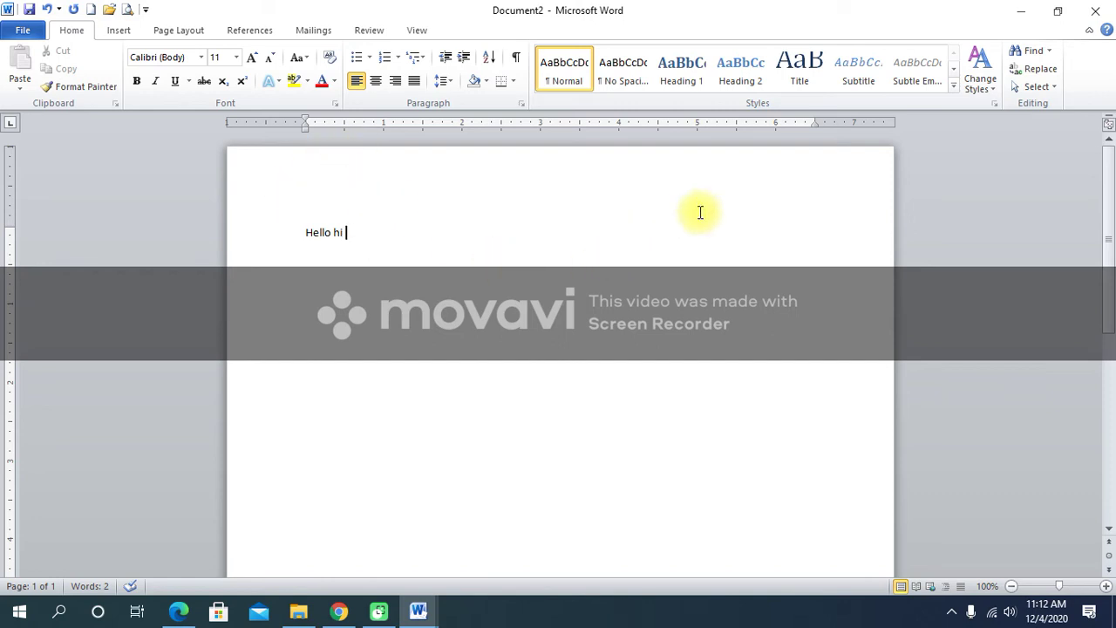
Close Document2 and the Google document without saving, exiting Word.
{"action": "left_click", "coordinate": [1095, 12]}
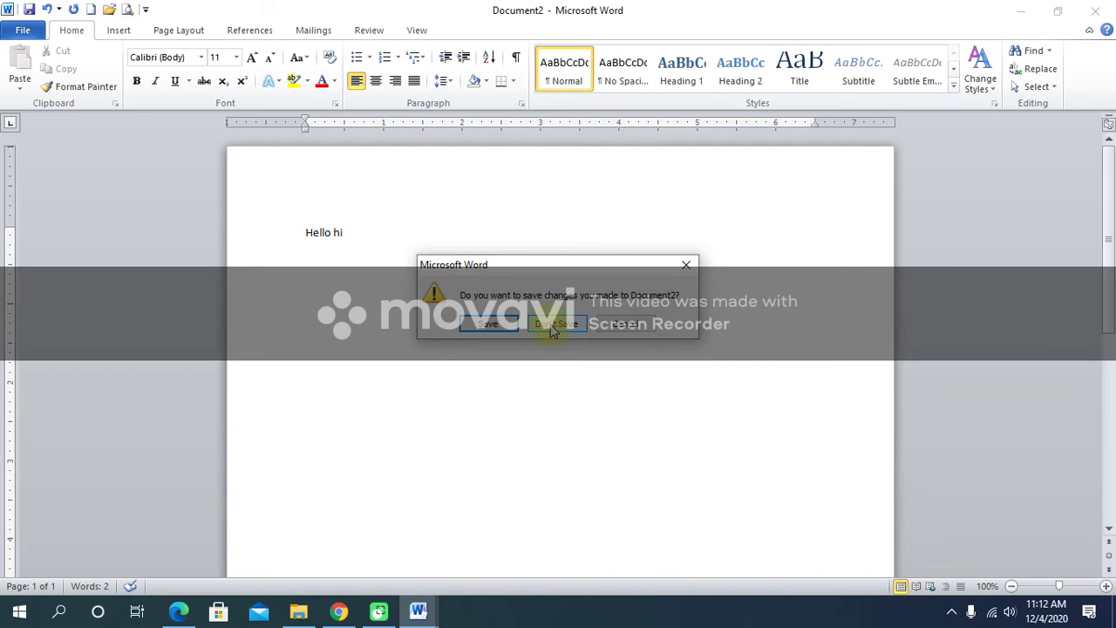
{"action": "left_click", "coordinate": [551, 329]}
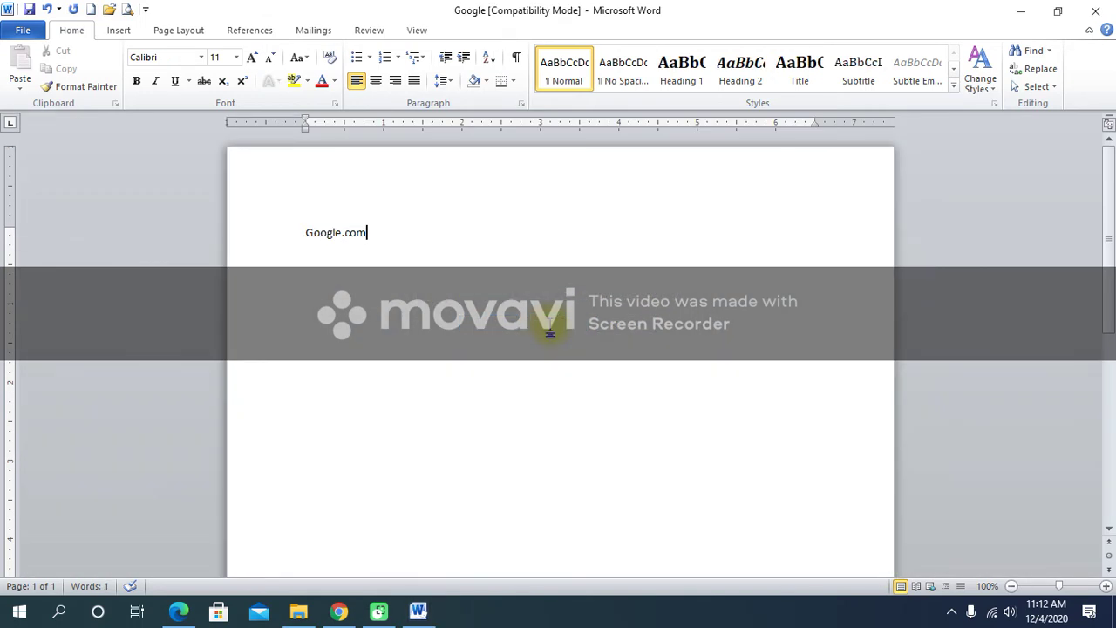
{"action": "left_click", "coordinate": [1110, 9]}
{"action": "left_click", "coordinate": [571, 344]}
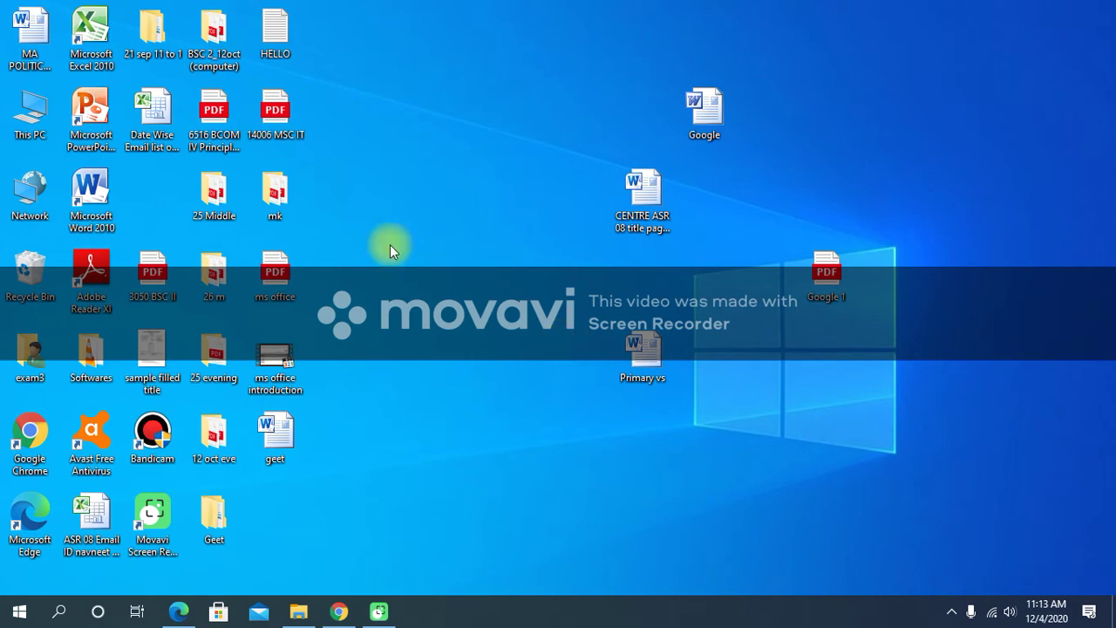
{"action": "left_click", "coordinate": [85, 225]}
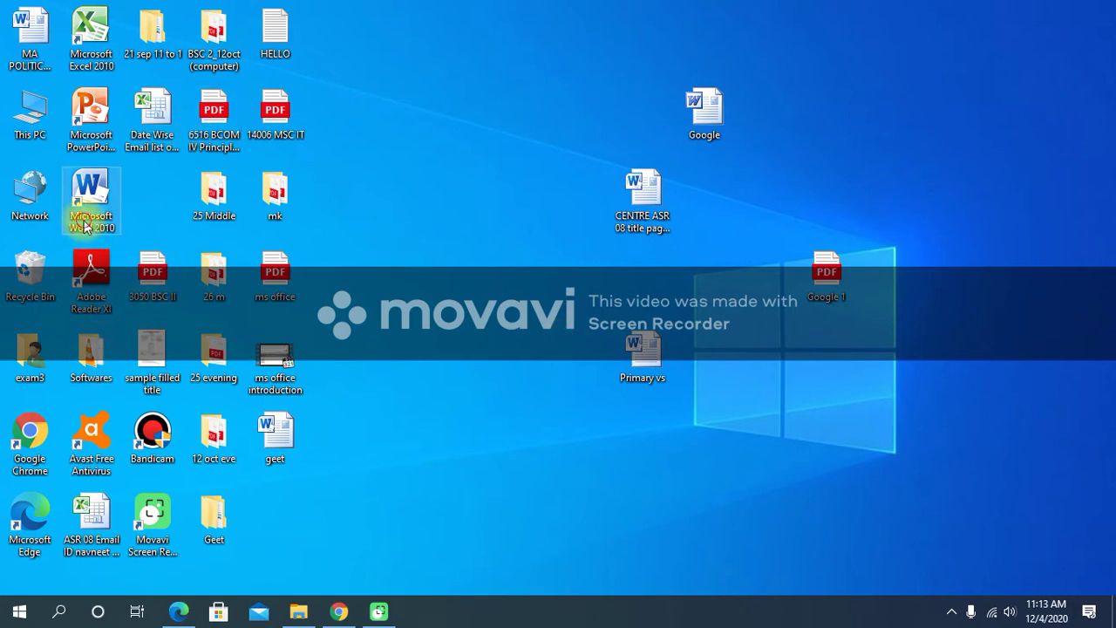
Launch Word 2010 and go to File > Info > Manage Versions > Recover Unsaved Documents.
{"action": "double_click", "coordinate": [84, 225]}
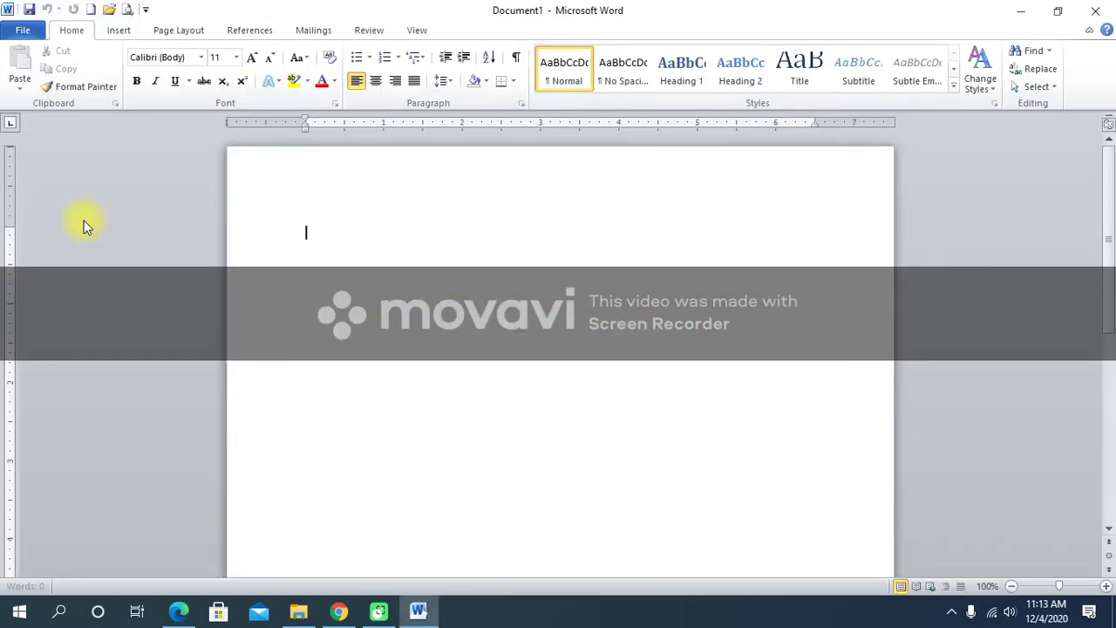
{"action": "left_click", "coordinate": [23, 30]}
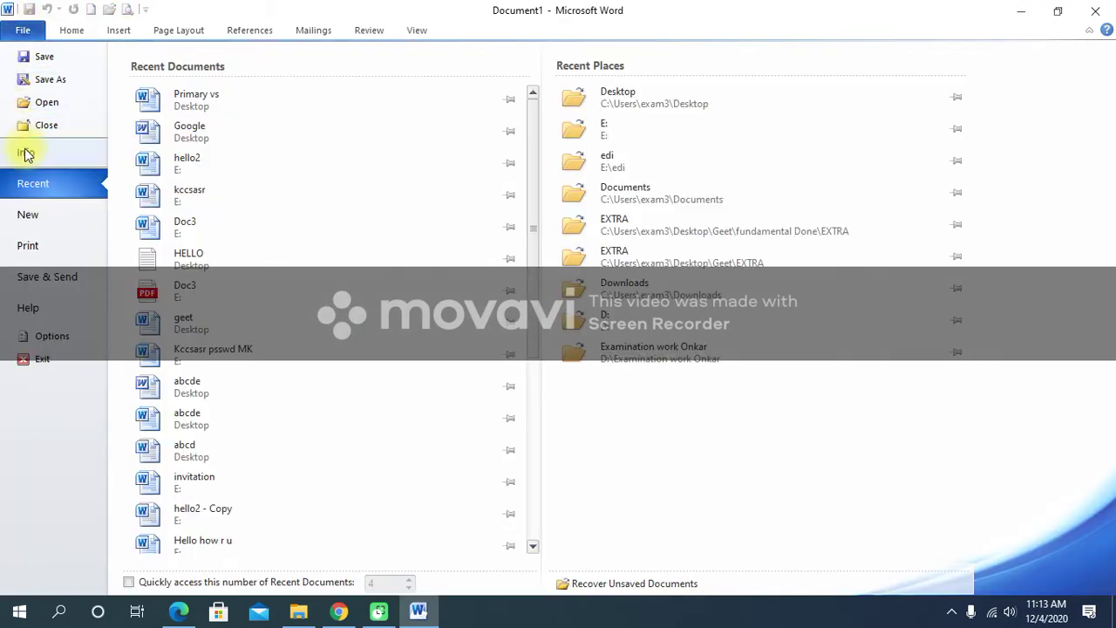
{"action": "left_click", "coordinate": [26, 154]}
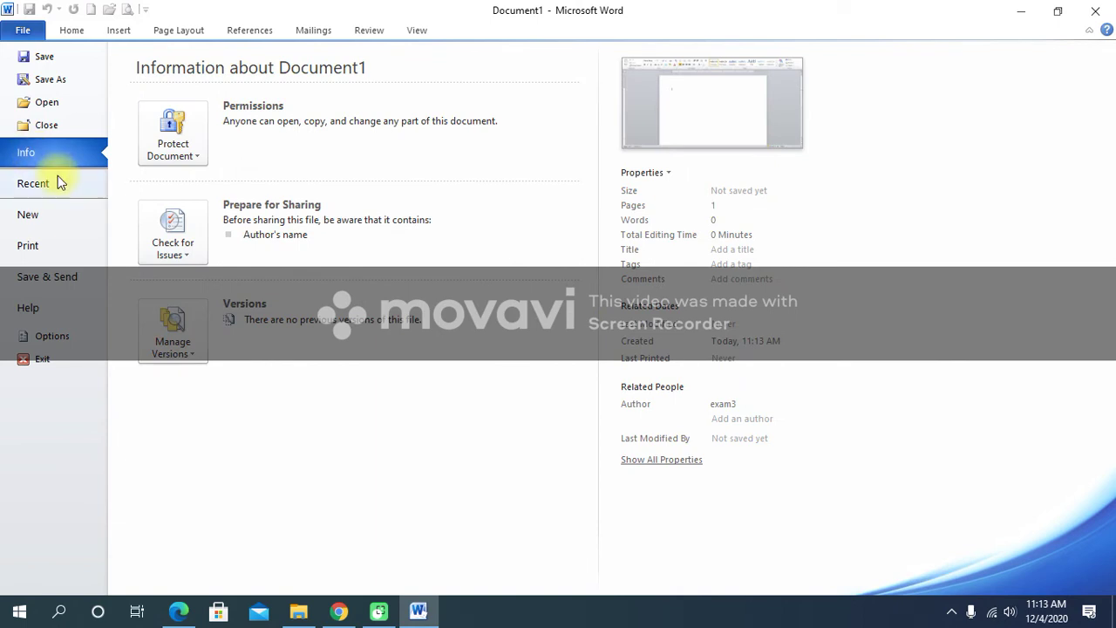
{"action": "left_click", "coordinate": [193, 358]}
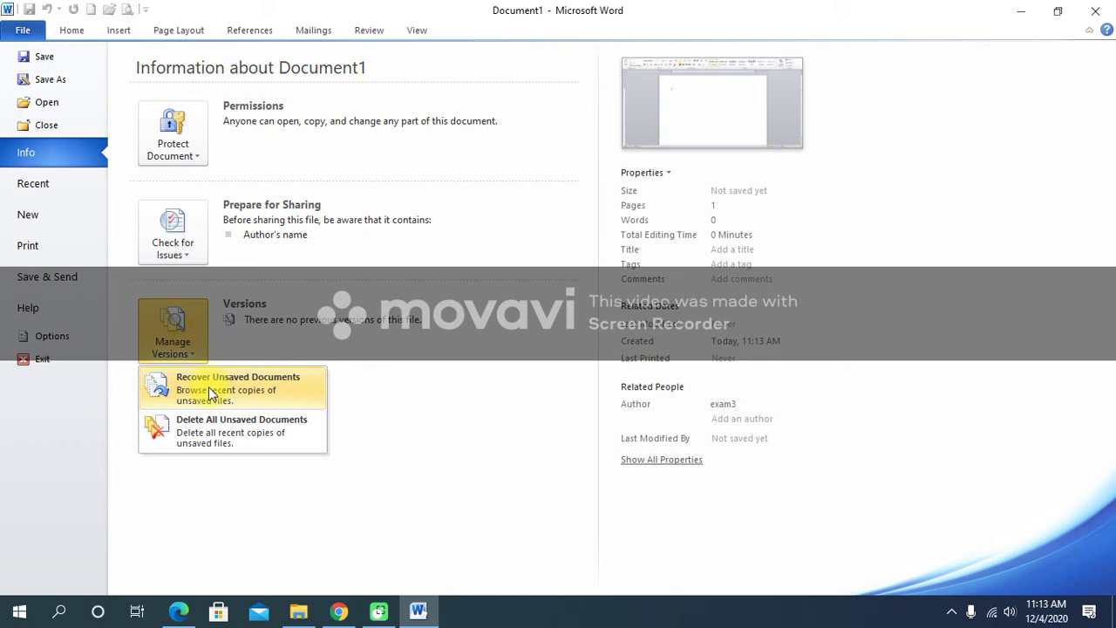
{"action": "left_click", "coordinate": [208, 386]}
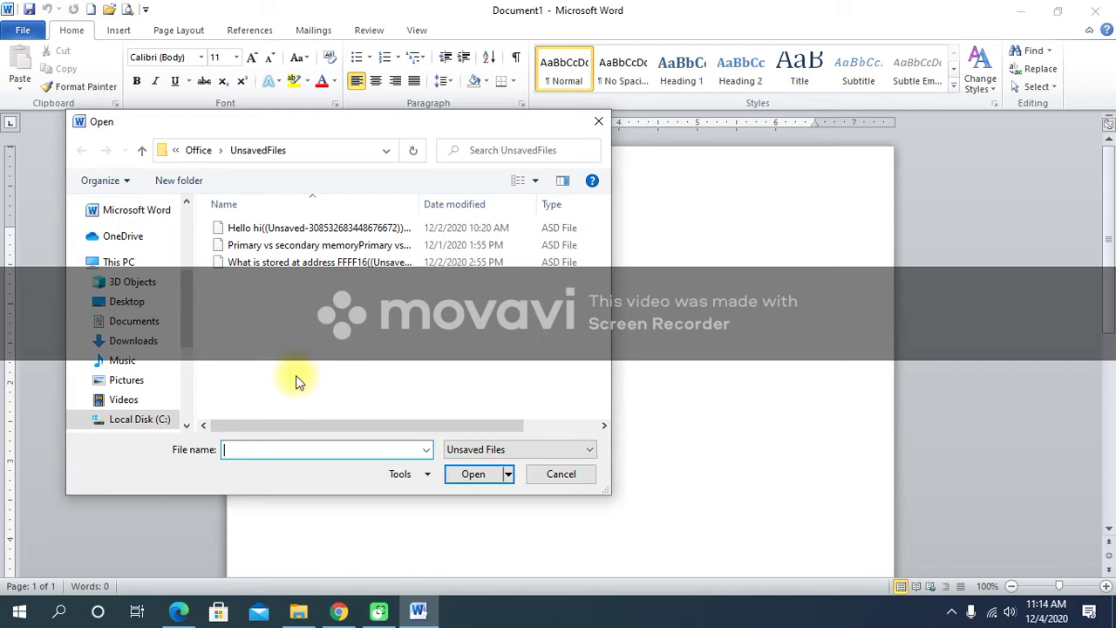
Open the unsaved Hello hi .asd file from the UnsavedFiles folder.
{"action": "left_click_drag", "start_coordinate": [323, 125], "coordinate": [425, 116]}
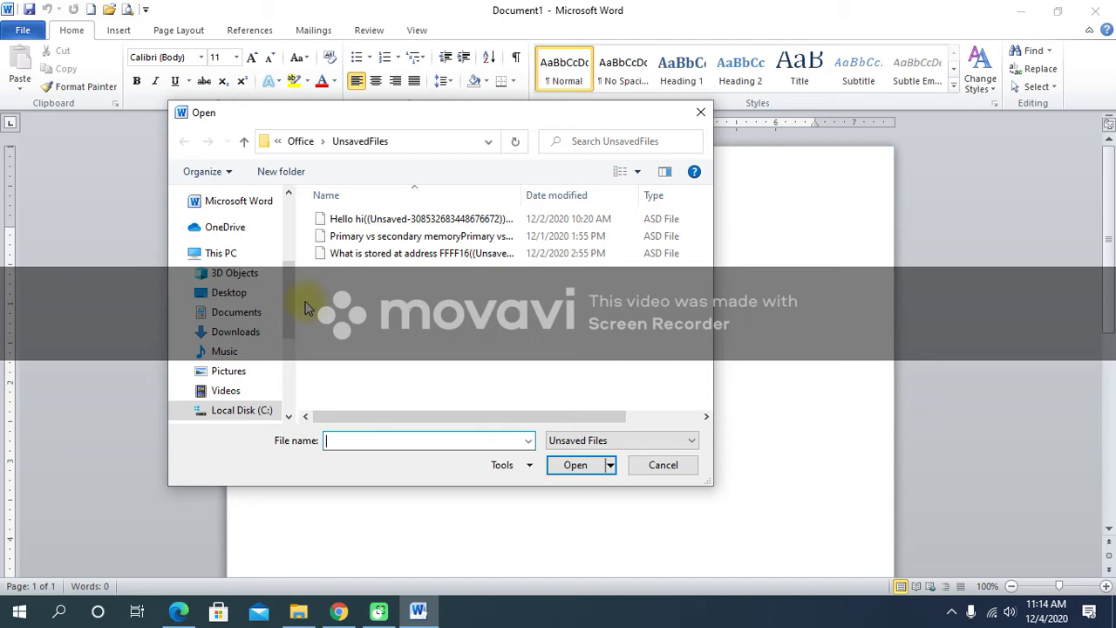
{"action": "left_click", "coordinate": [357, 220]}
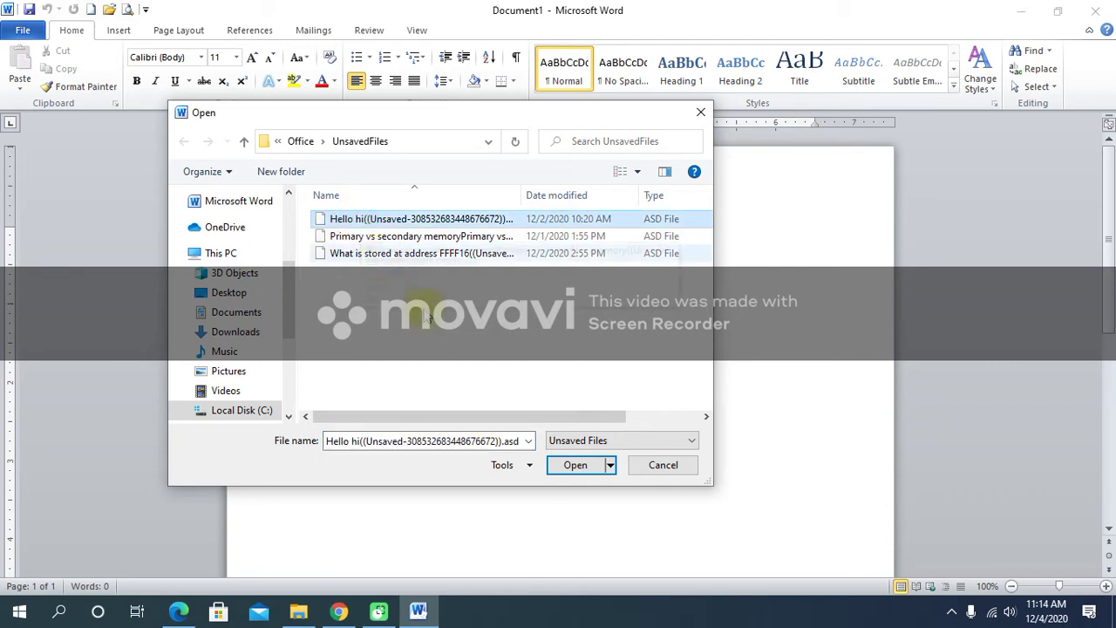
{"action": "left_click", "coordinate": [611, 466]}
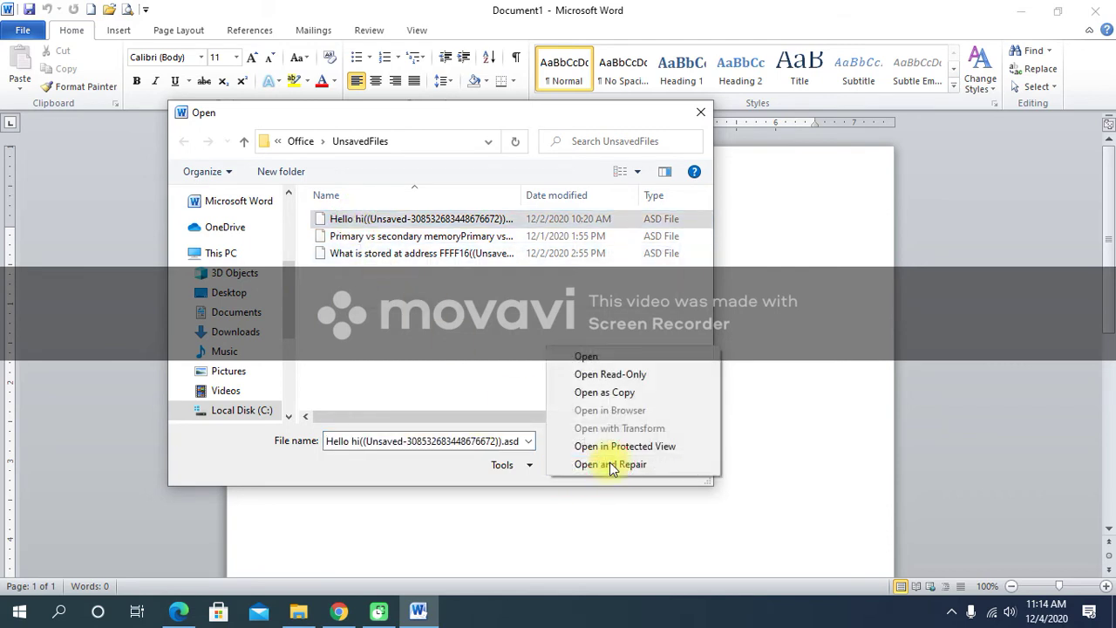
{"action": "left_click", "coordinate": [527, 331]}
{"action": "left_click", "coordinate": [576, 463]}
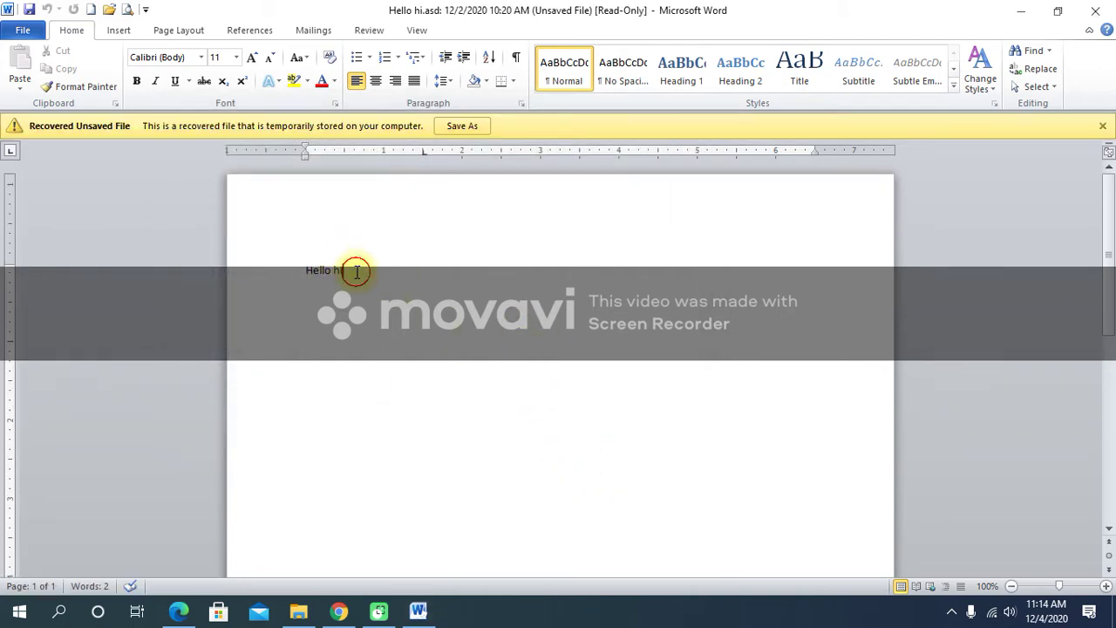
Save the recovered Hello hi text to the Desktop as Word document 'Hello hi'.
{"action": "left_click_drag", "start_coordinate": [356, 274], "coordinate": [291, 273]}
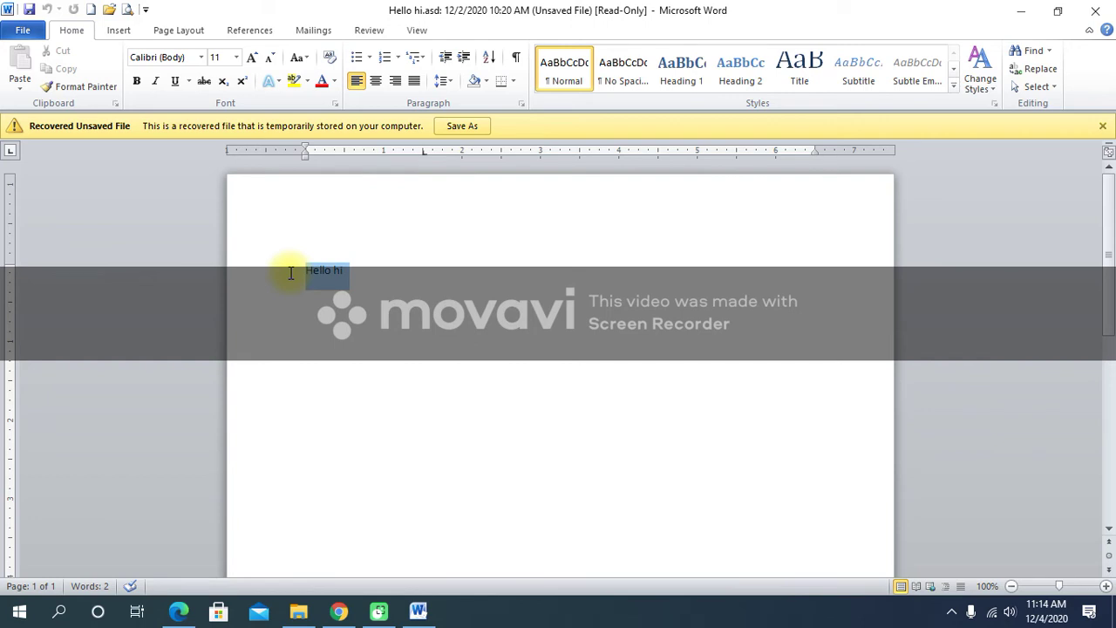
{"action": "left_click", "coordinate": [389, 281]}
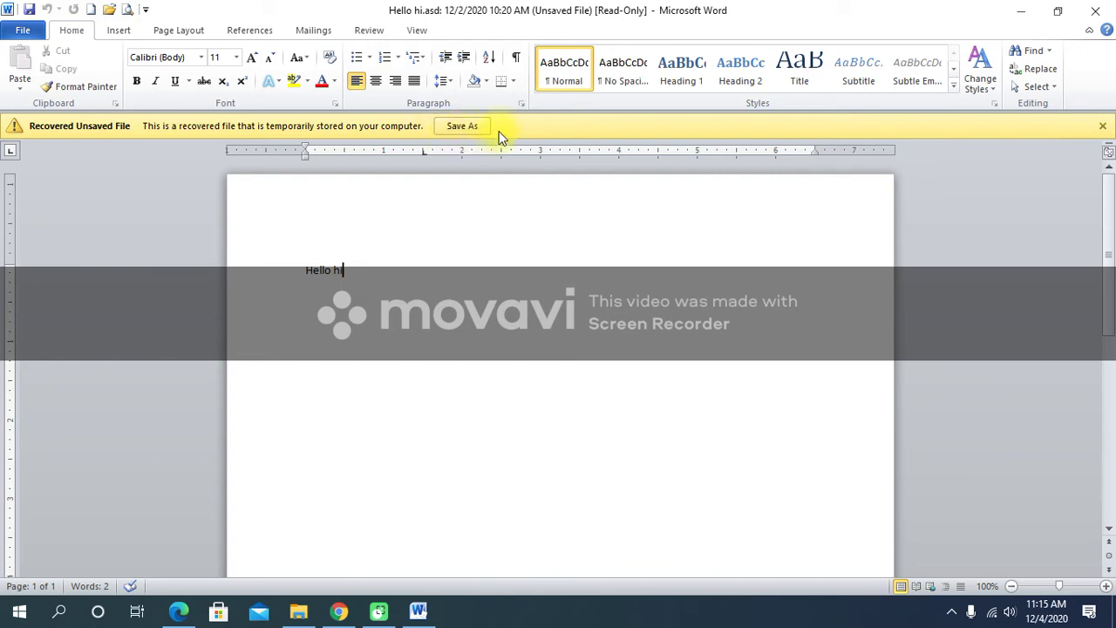
{"action": "left_click", "coordinate": [460, 131]}
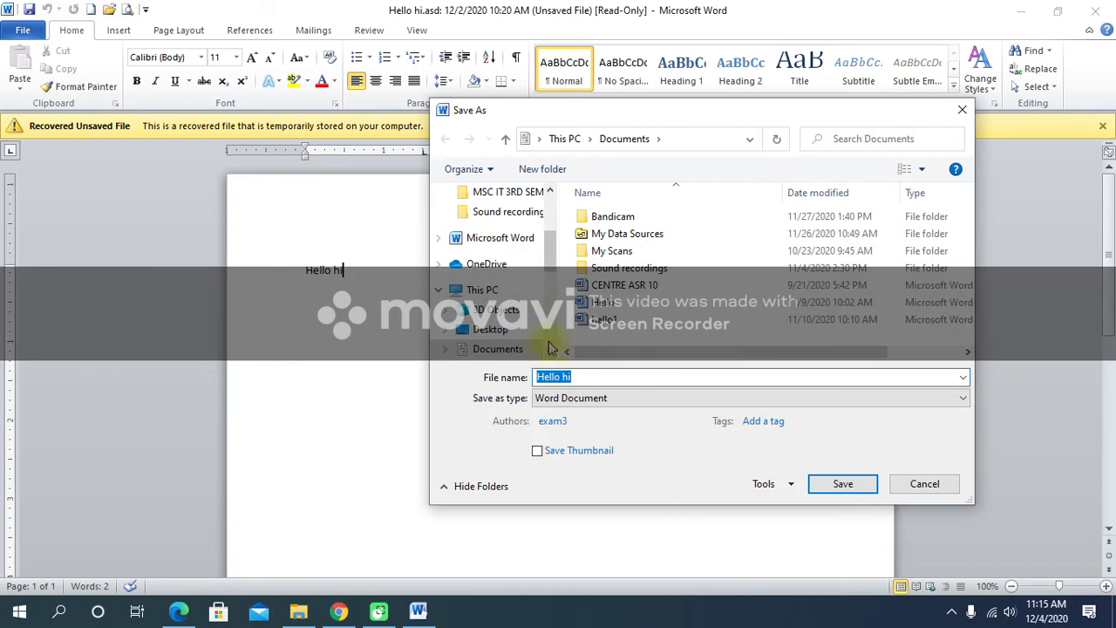
{"action": "scroll", "coordinate": [558, 279], "scroll_direction": "down", "scroll_amount": 1}
{"action": "scroll", "coordinate": [556, 277], "scroll_direction": "down", "scroll_amount": 2}
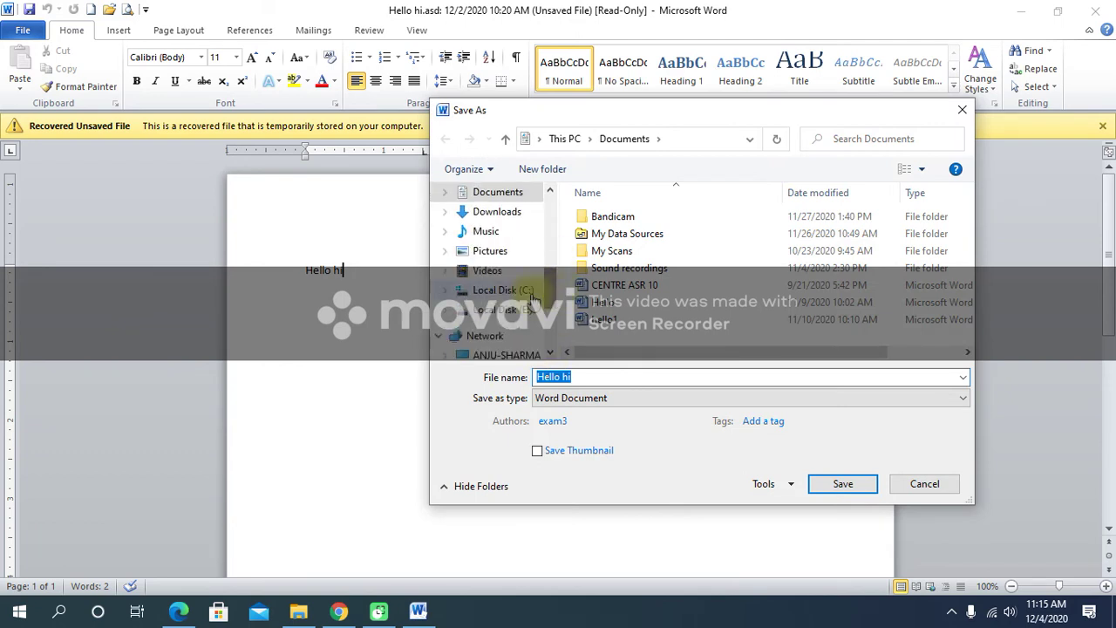
{"action": "left_click_drag", "start_coordinate": [552, 284], "coordinate": [553, 262]}
{"action": "left_click", "coordinate": [521, 264]}
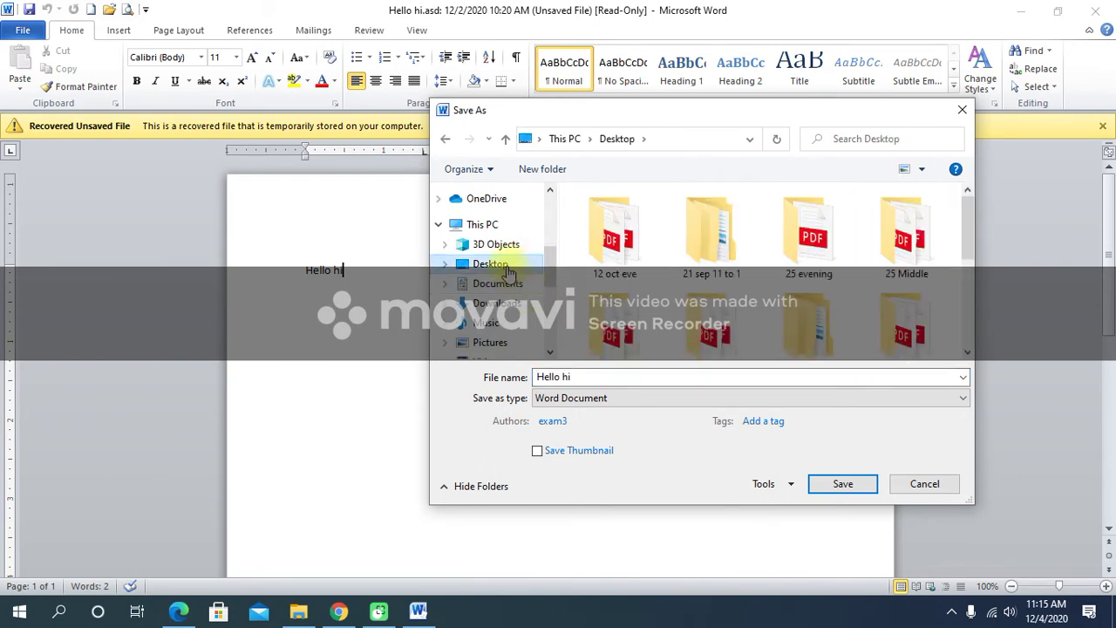
{"action": "left_click", "coordinate": [591, 377]}
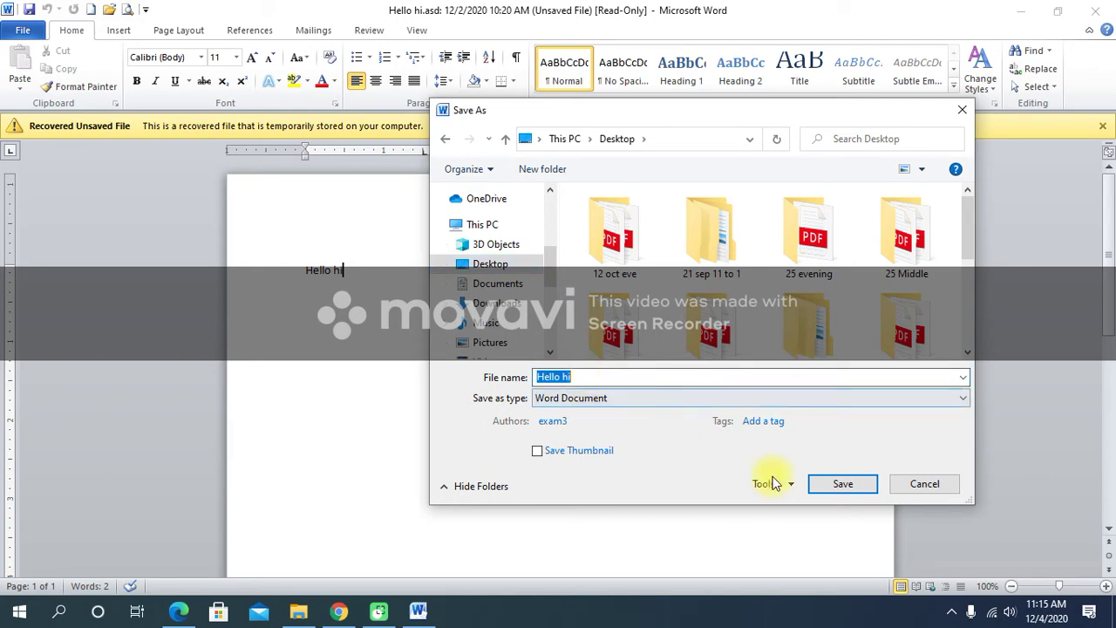
{"action": "left_click", "coordinate": [837, 485]}
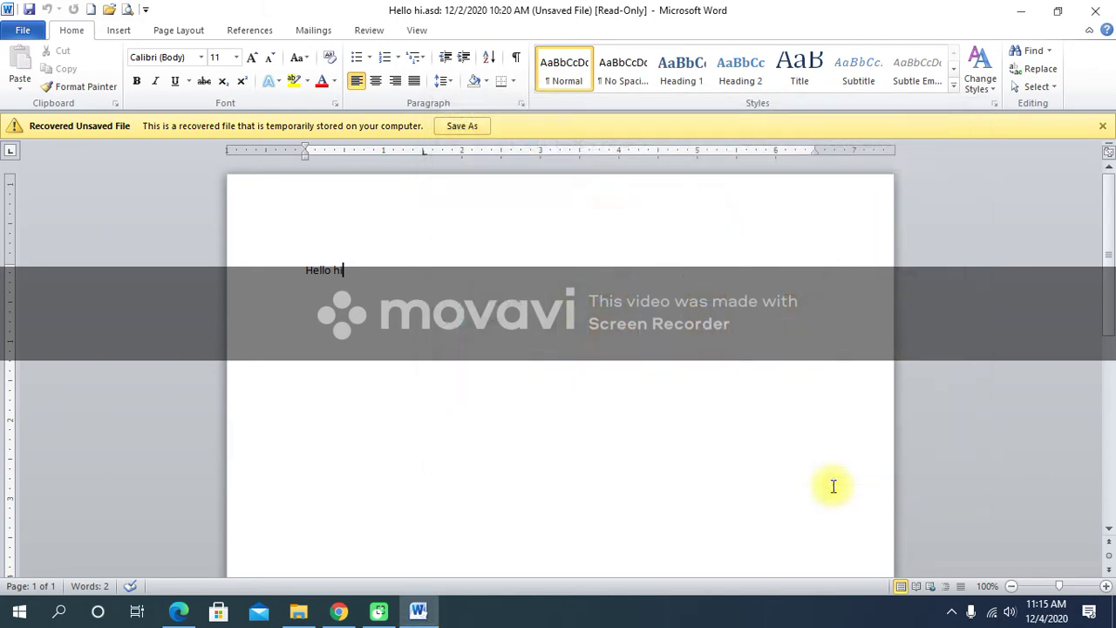
Minimize Word and position the Hello hi desktop icon right beside Google 1.
{"action": "left_click", "coordinate": [1019, 15]}
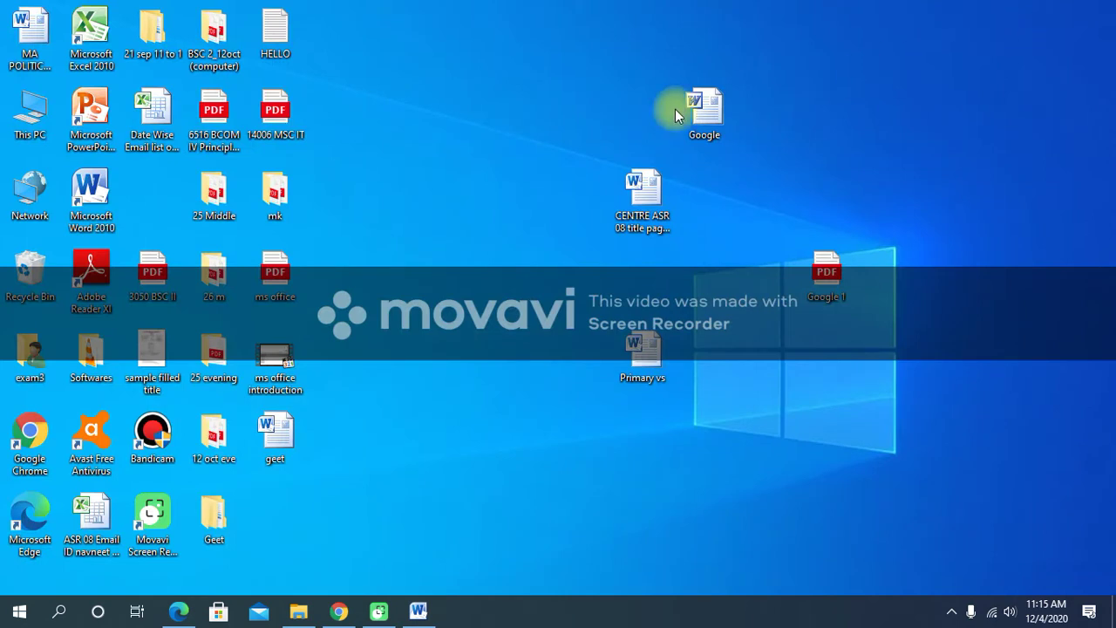
{"action": "left_click_drag", "start_coordinate": [156, 190], "coordinate": [722, 287]}
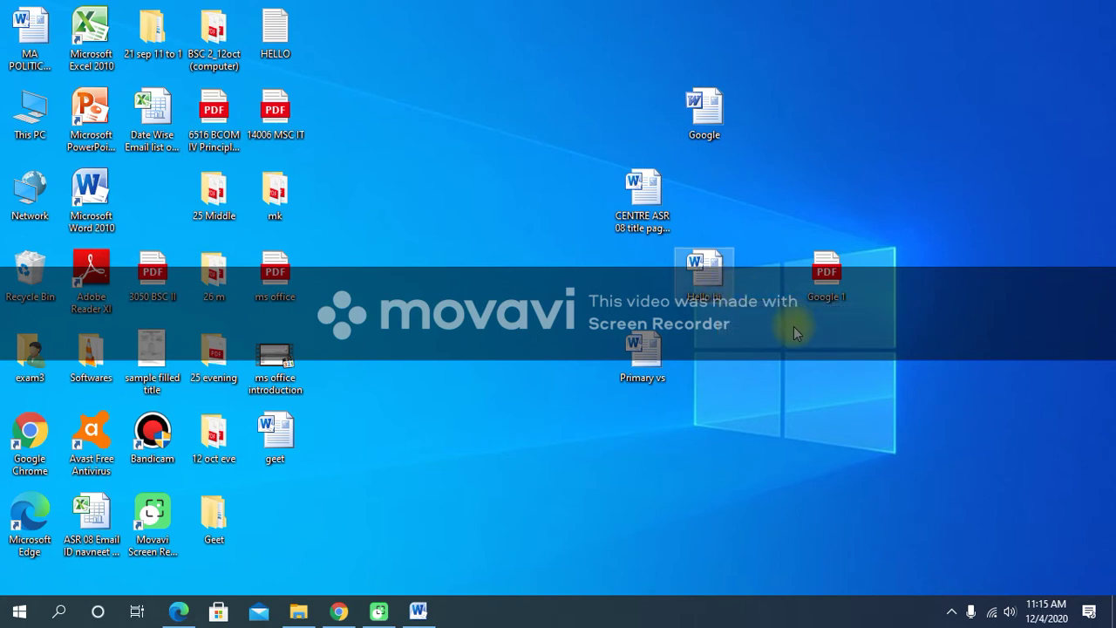
{"action": "left_click", "coordinate": [1042, 576]}
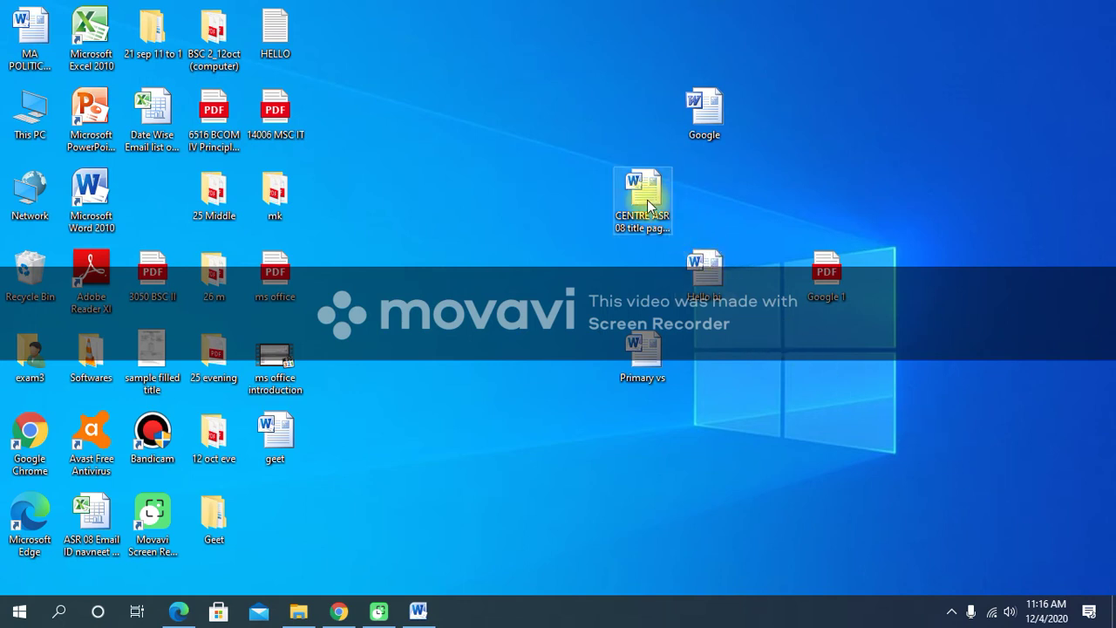
{"action": "left_click_drag", "start_coordinate": [708, 286], "coordinate": [760, 284]}
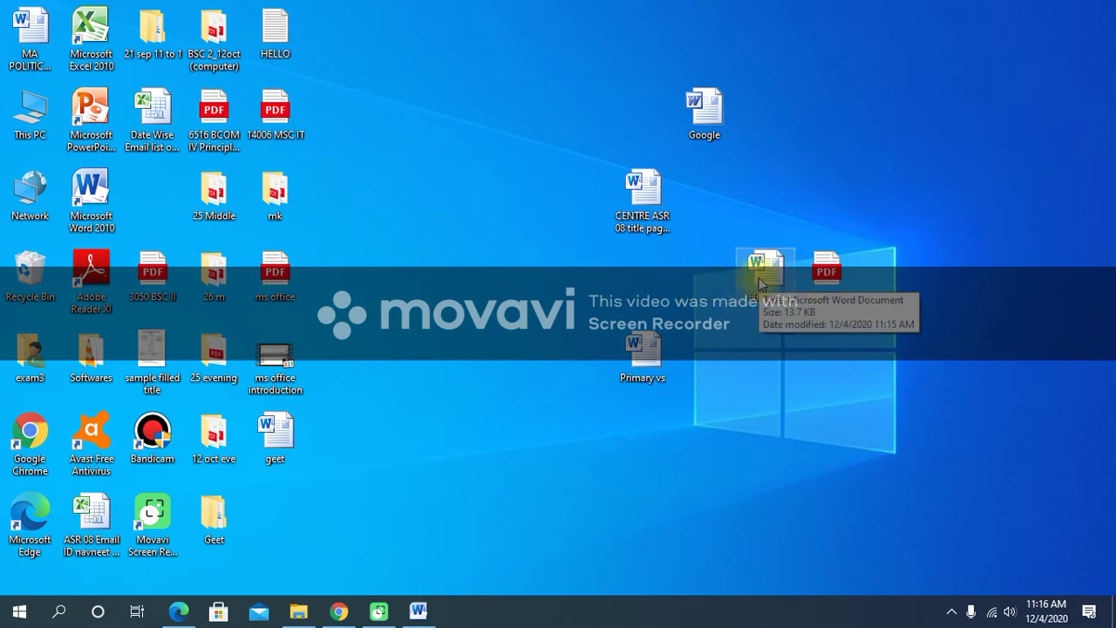
Open Hello hi and reach General Options through Save As > Tools.
{"action": "double_click", "coordinate": [759, 283]}
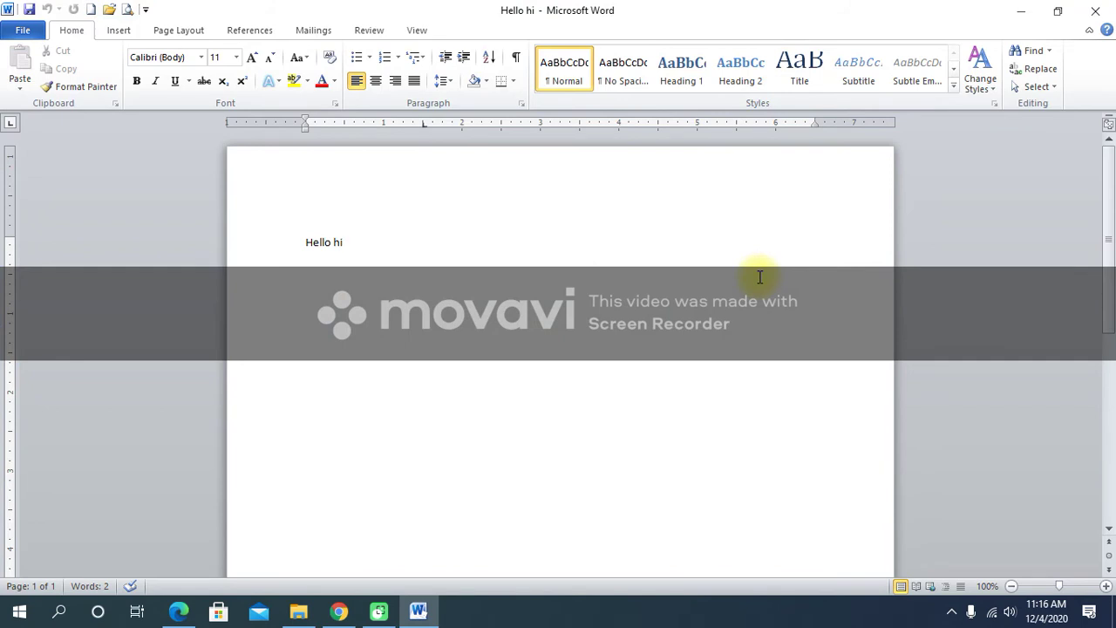
{"action": "left_click", "coordinate": [26, 33]}
{"action": "left_click", "coordinate": [48, 78]}
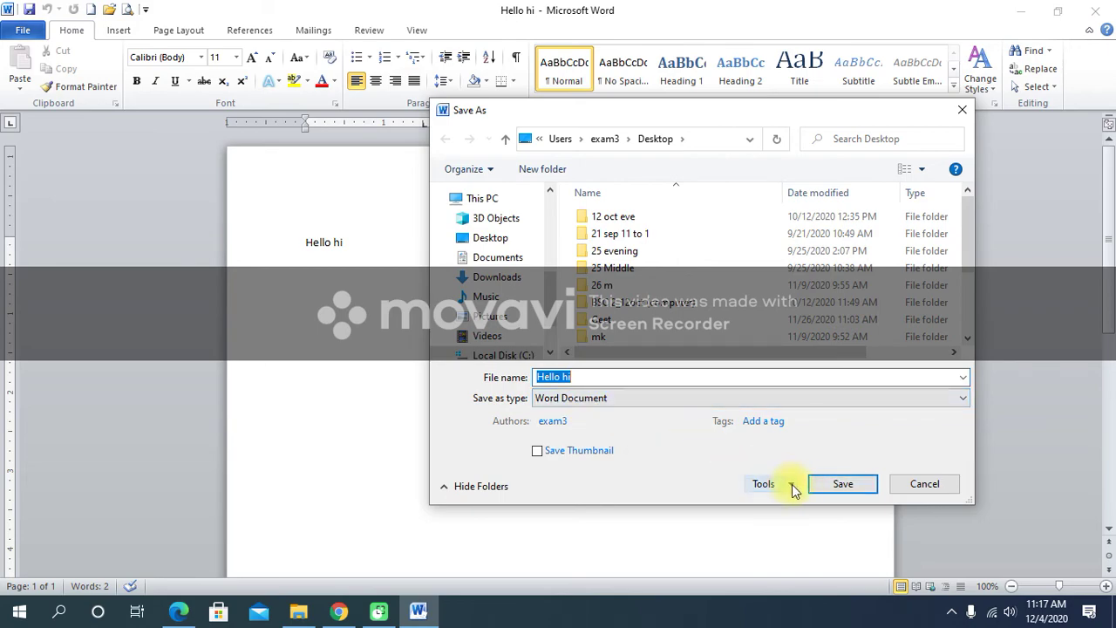
{"action": "left_click_drag", "start_coordinate": [689, 116], "coordinate": [534, 38]}
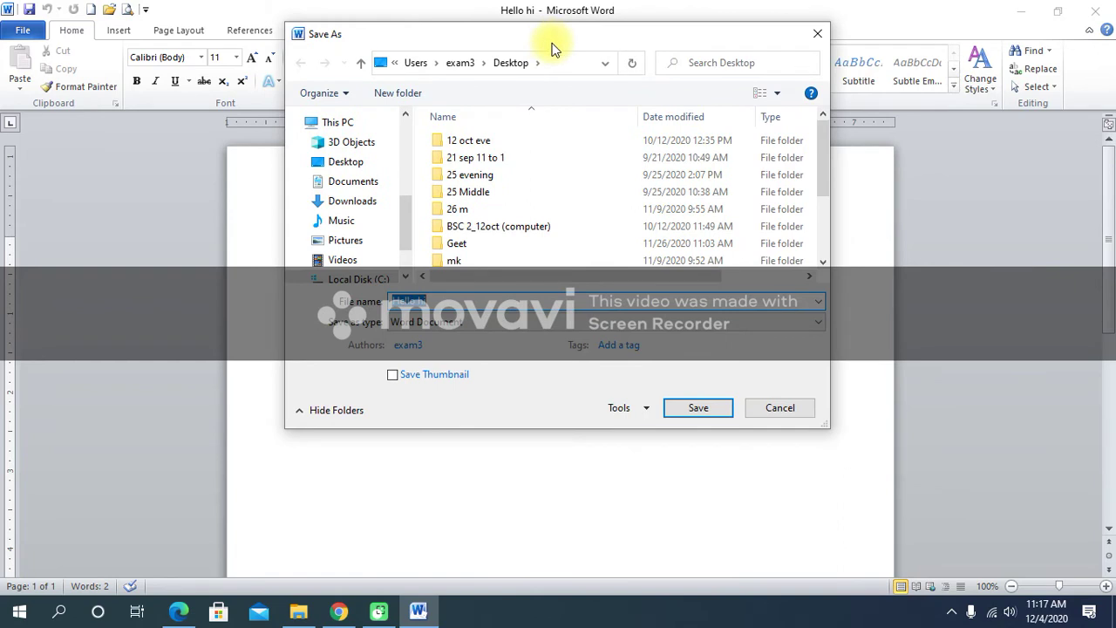
{"action": "left_click", "coordinate": [647, 412]}
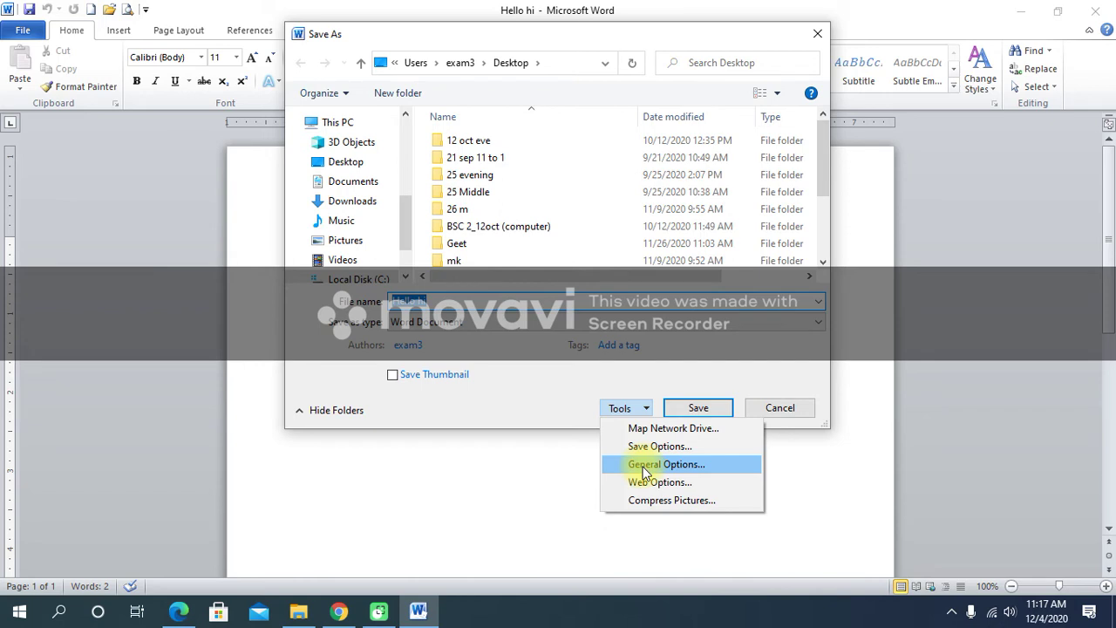
{"action": "left_click", "coordinate": [645, 469]}
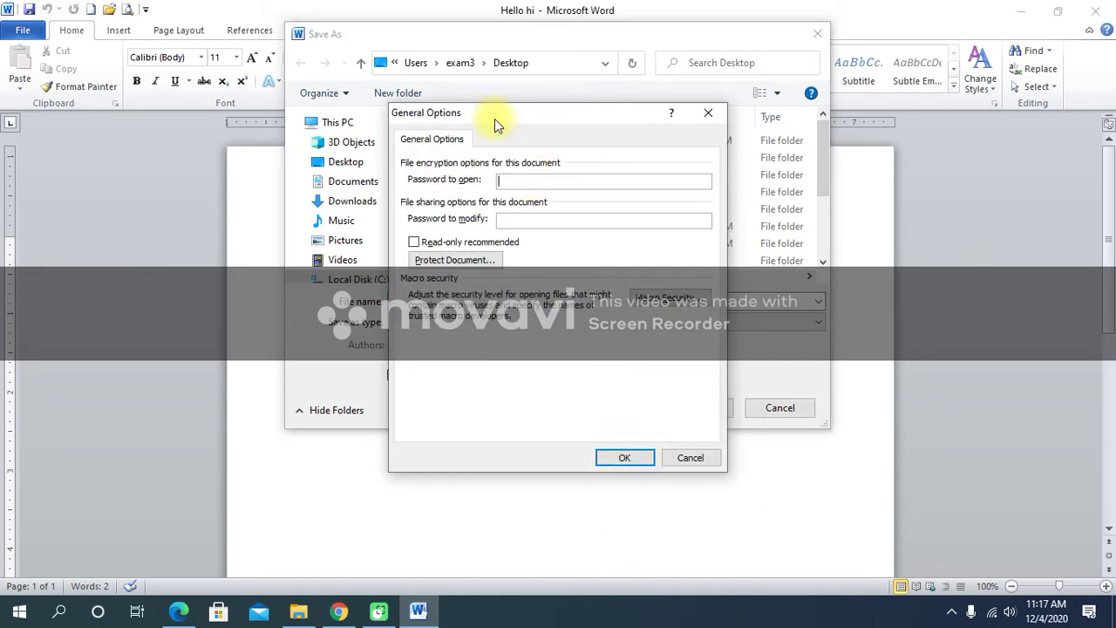
{"action": "left_click_drag", "start_coordinate": [494, 118], "coordinate": [499, 136]}
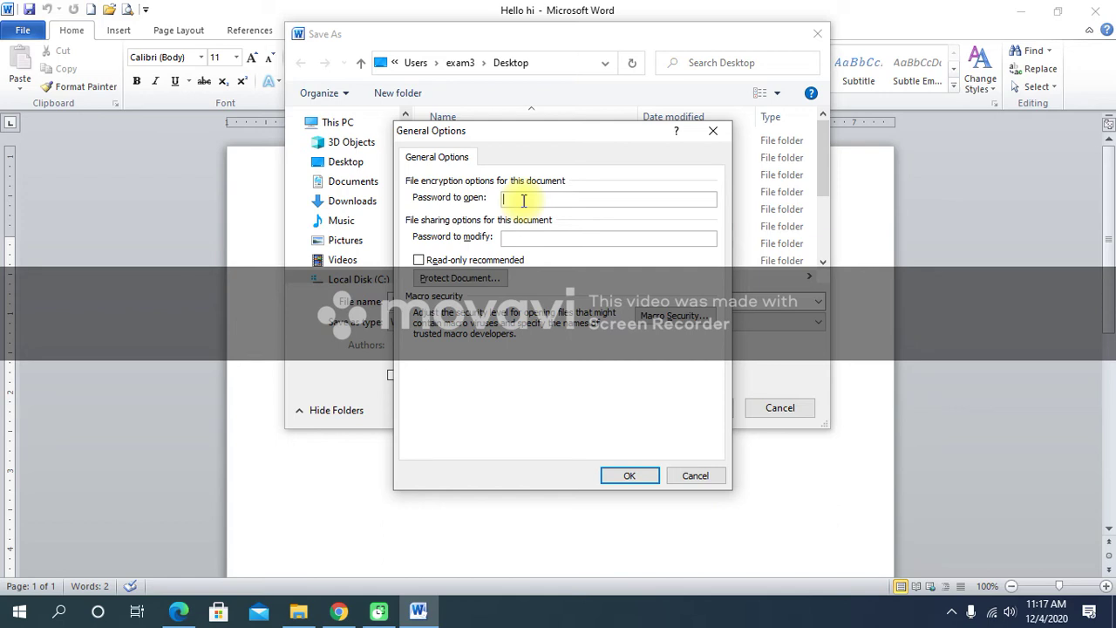
Enter the open and modify passwords, leave read-only recommended off, and confirm.
{"action": "type", "text": "123456"}
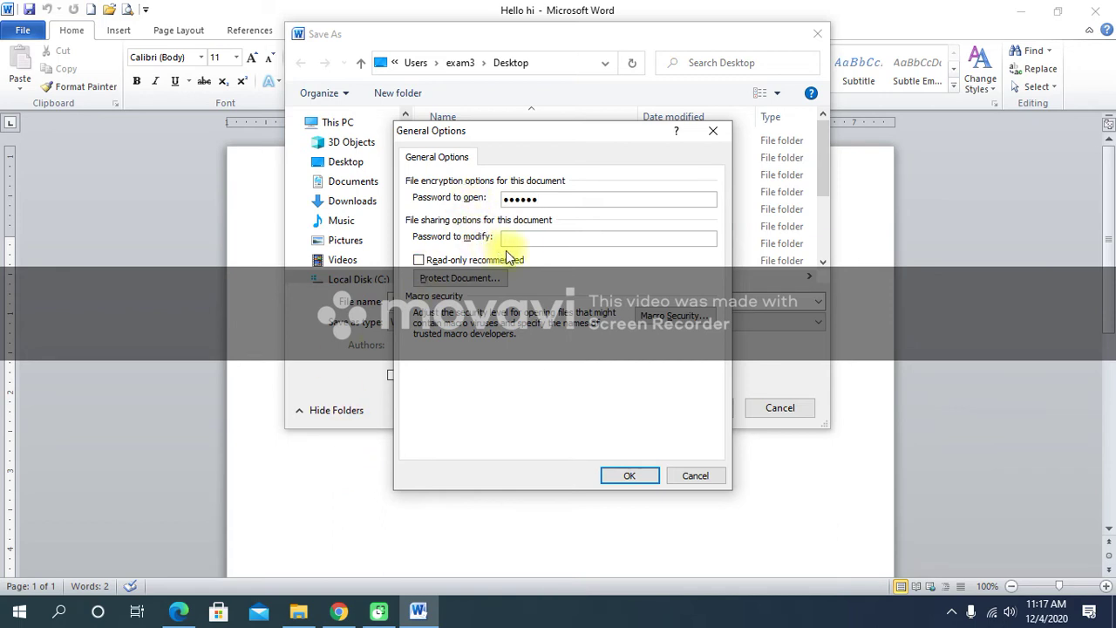
{"action": "left_click", "coordinate": [529, 241]}
{"action": "type", "text": "abc"}
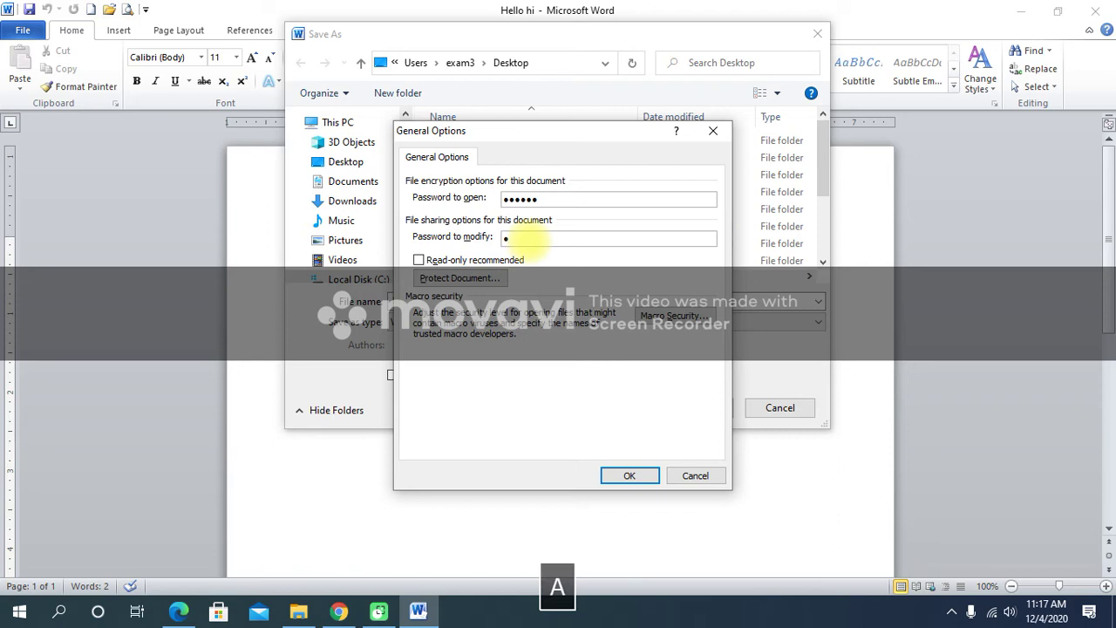
{"action": "type", "text": "def"}
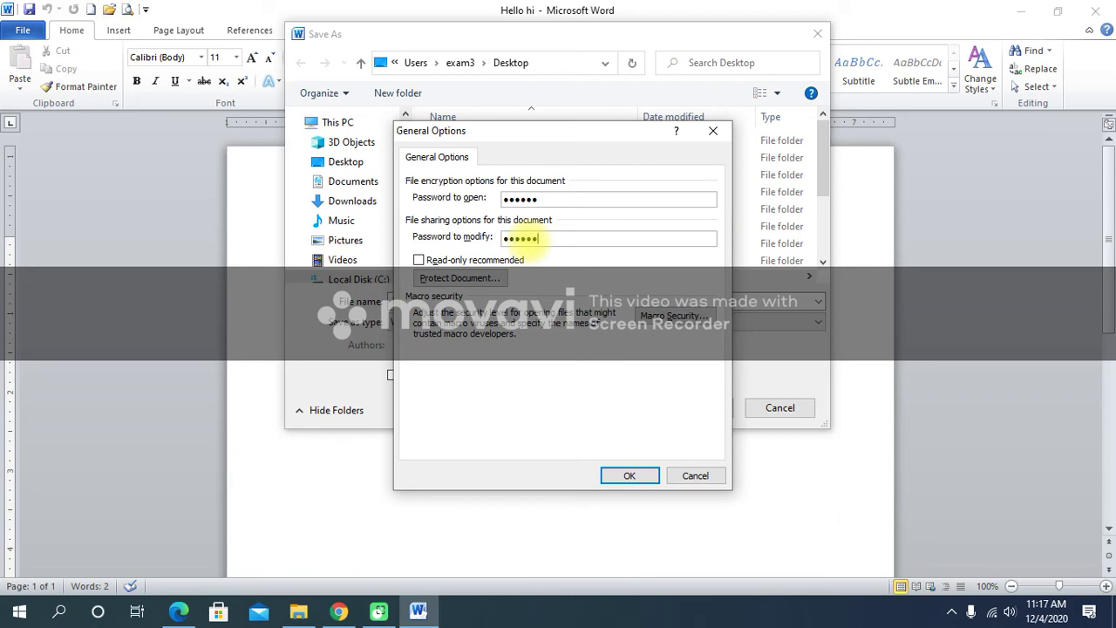
{"action": "left_click", "coordinate": [419, 260]}
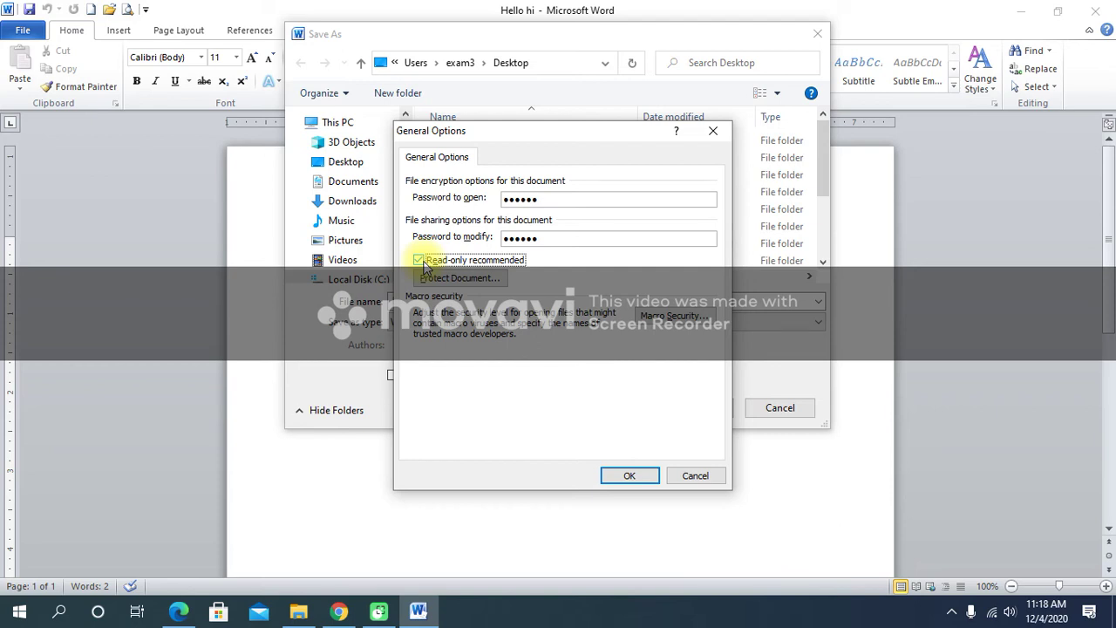
{"action": "left_click", "coordinate": [422, 262]}
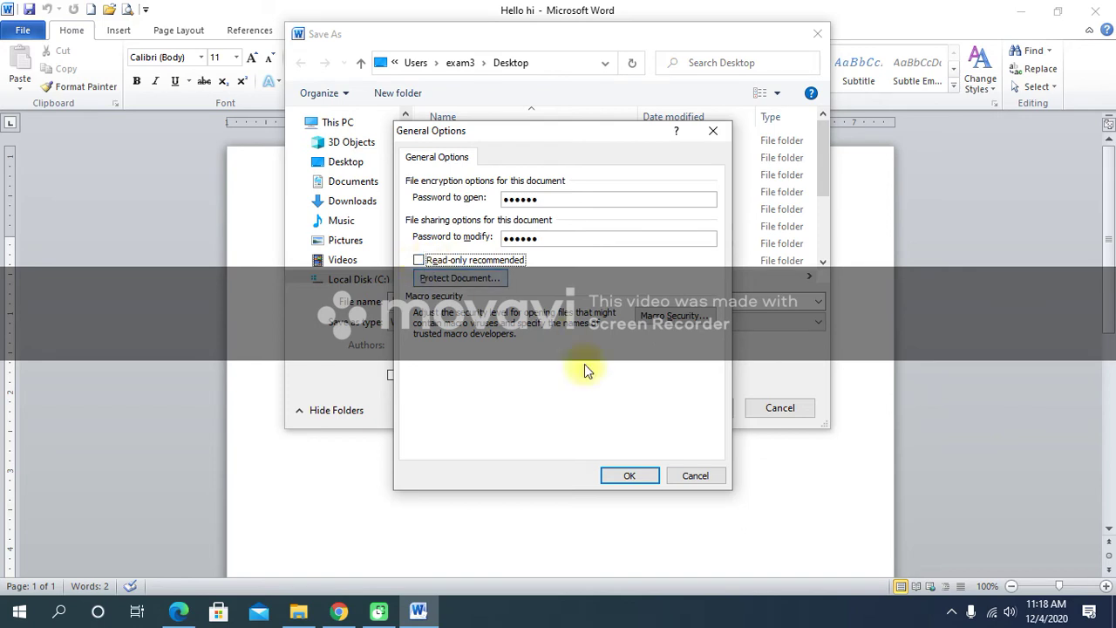
{"action": "left_click", "coordinate": [608, 482]}
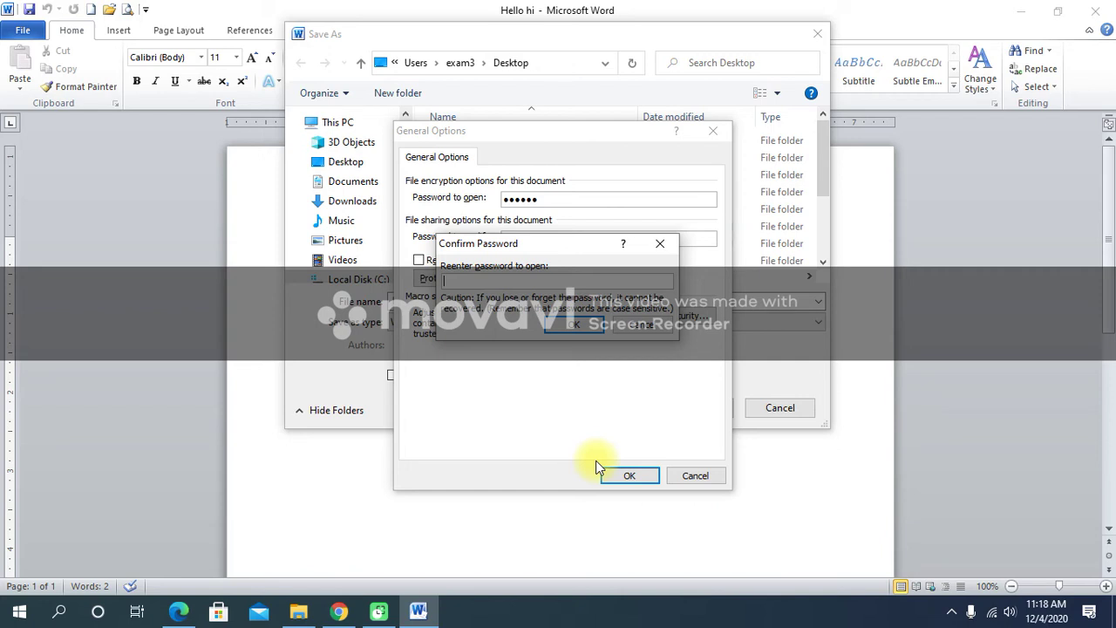
Re-enter both passwords, save Hello hi to the Desktop, and close Word.
{"action": "type", "text": "123456"}
{"action": "left_click", "coordinate": [581, 328]}
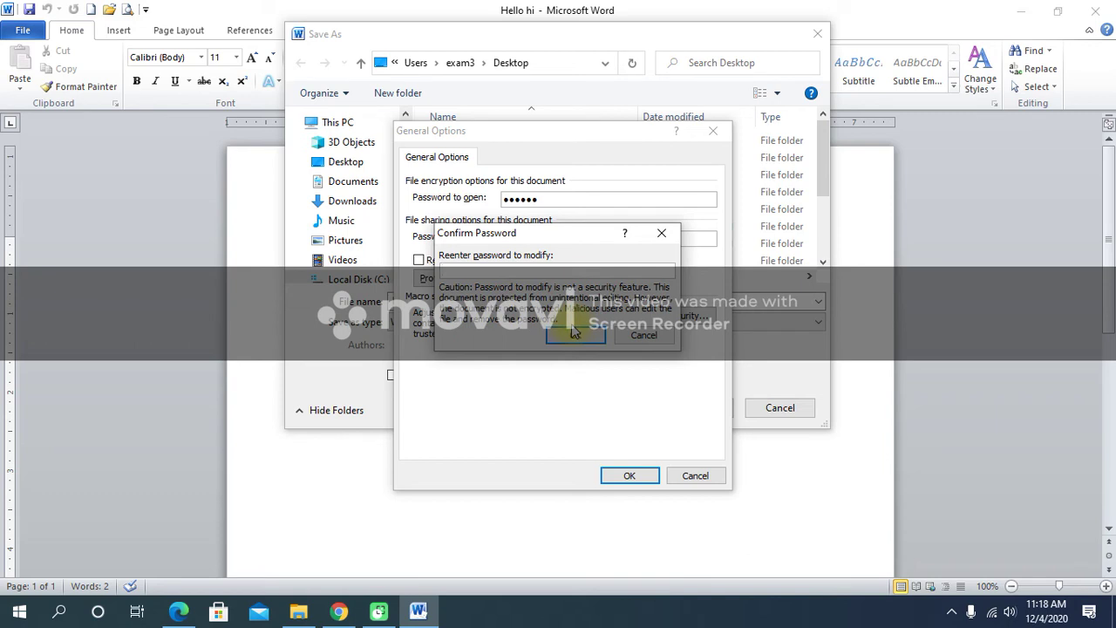
{"action": "type", "text": "abcd"}
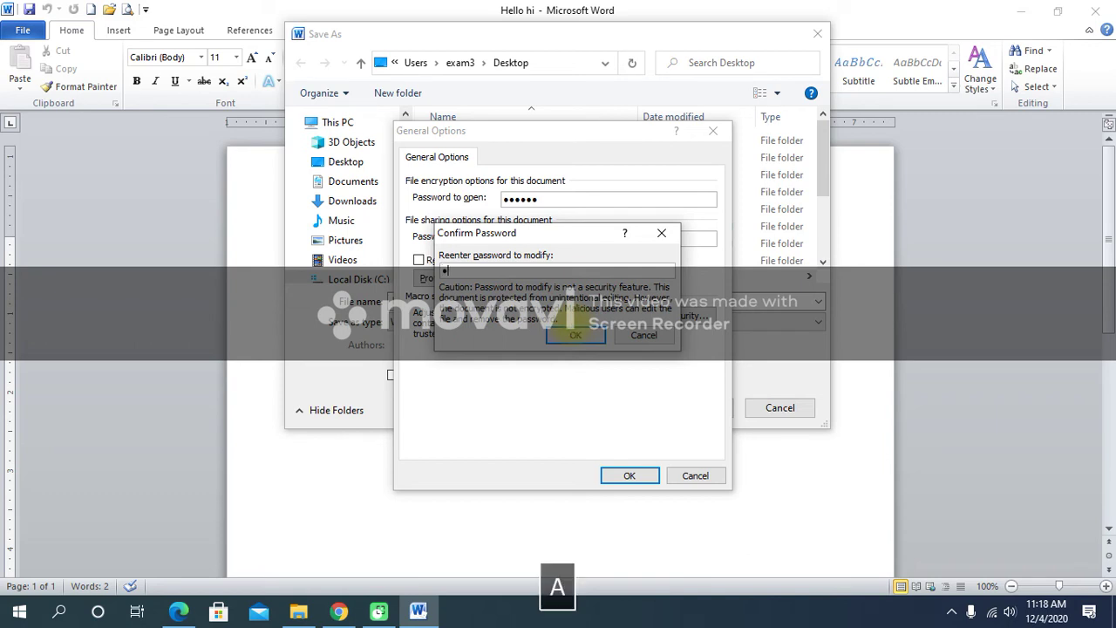
{"action": "type", "text": "ef"}
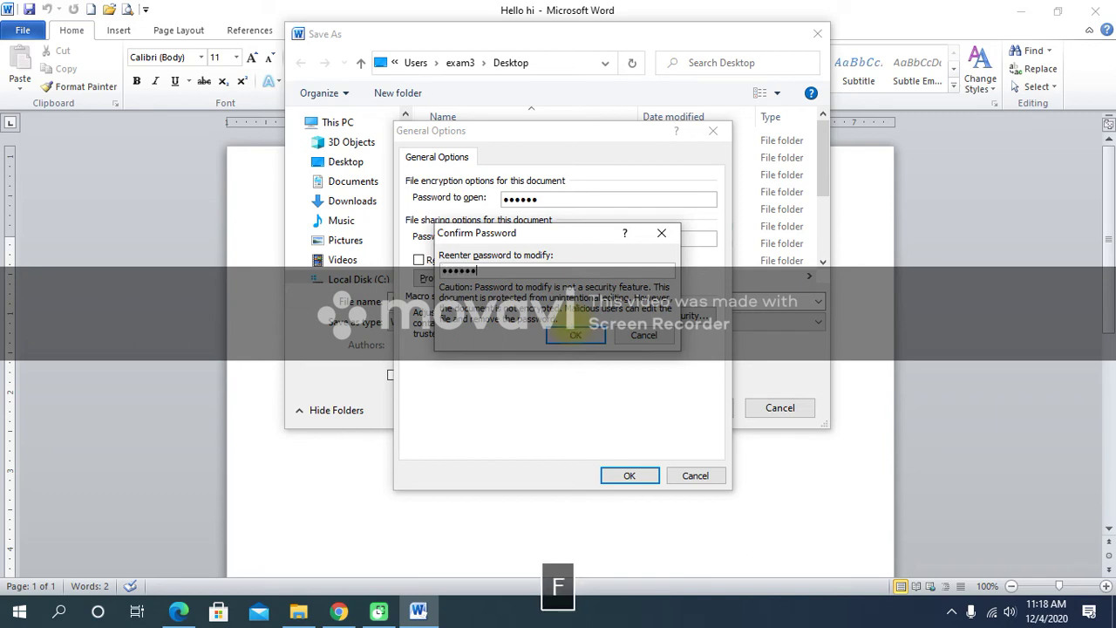
{"action": "left_click", "coordinate": [561, 340]}
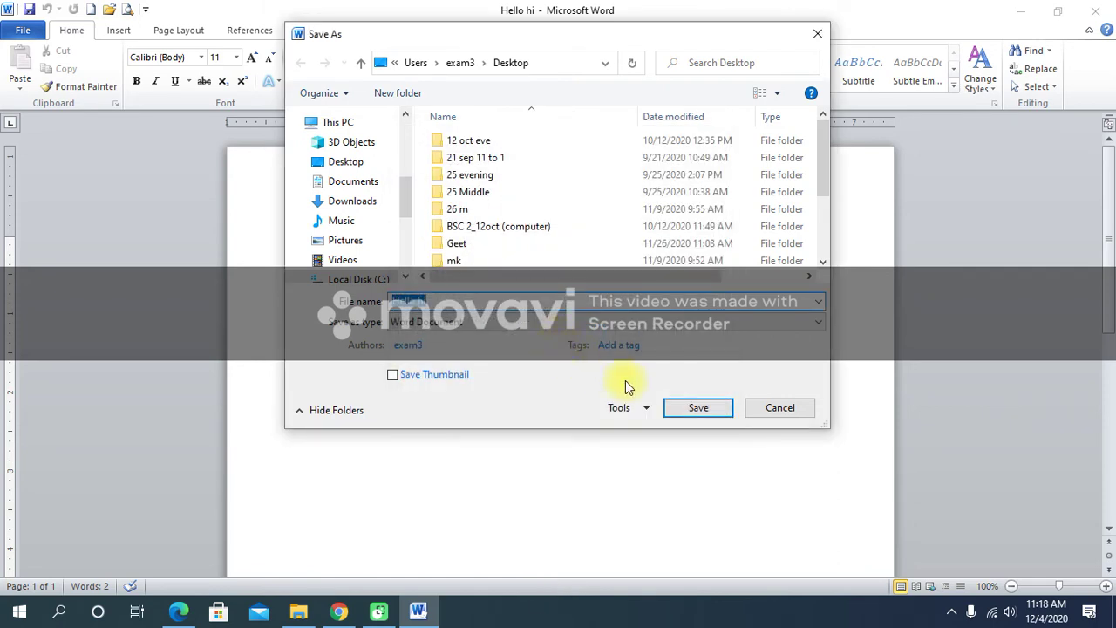
{"action": "left_click", "coordinate": [684, 415]}
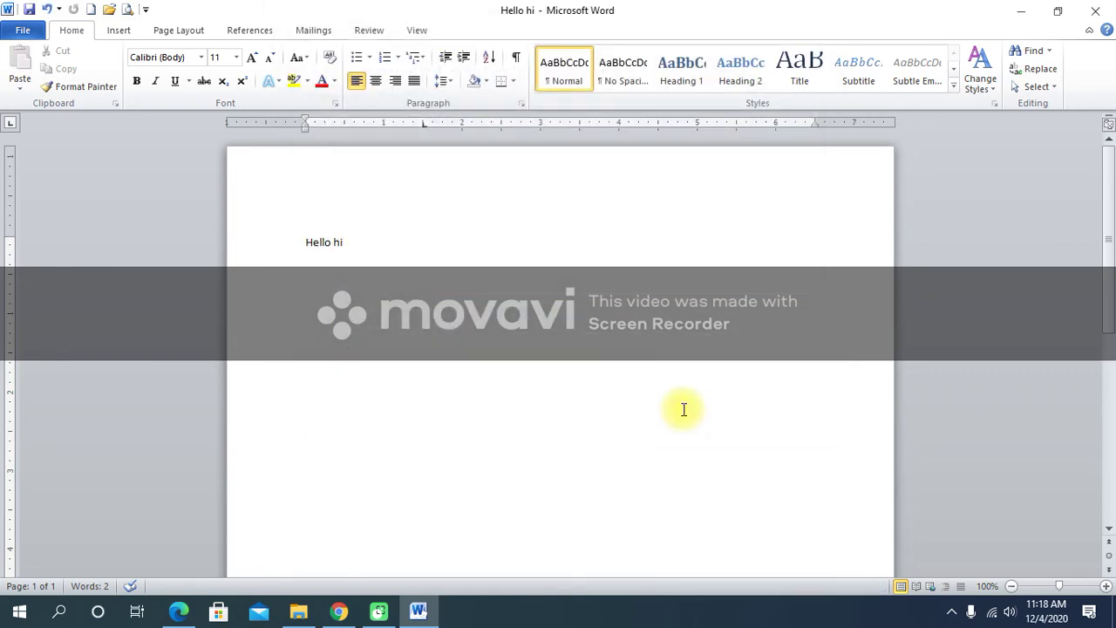
{"action": "left_click", "coordinate": [1113, 11]}
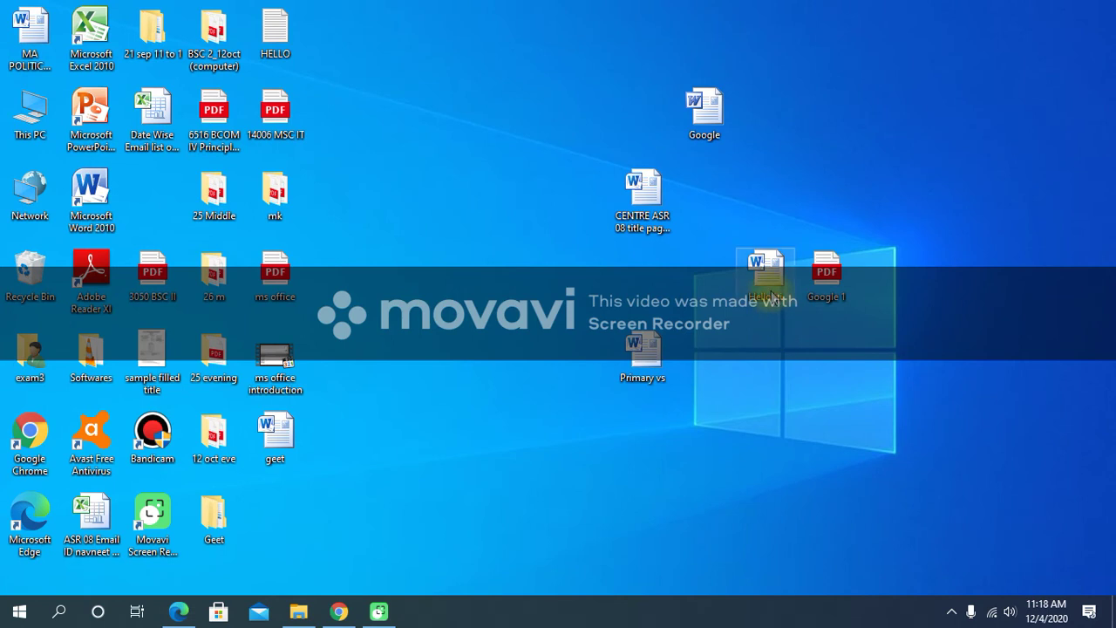
Move the Hello hi desktop icon, reopen it, and supply the open and modify passwords.
{"action": "left_click_drag", "start_coordinate": [760, 264], "coordinate": [531, 283]}
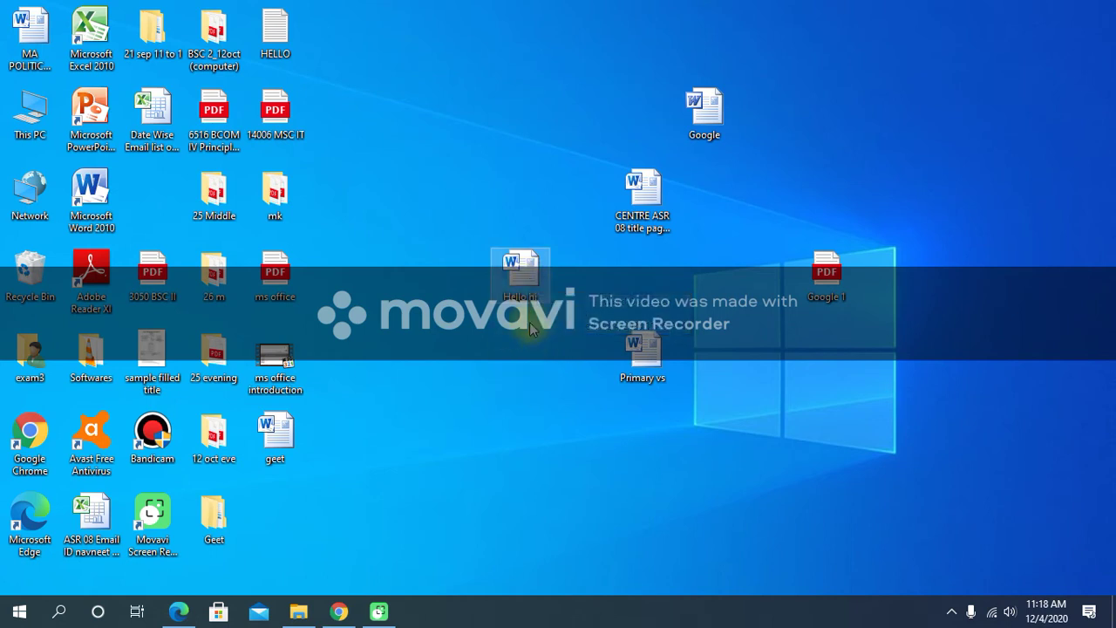
{"action": "double_click", "coordinate": [517, 279]}
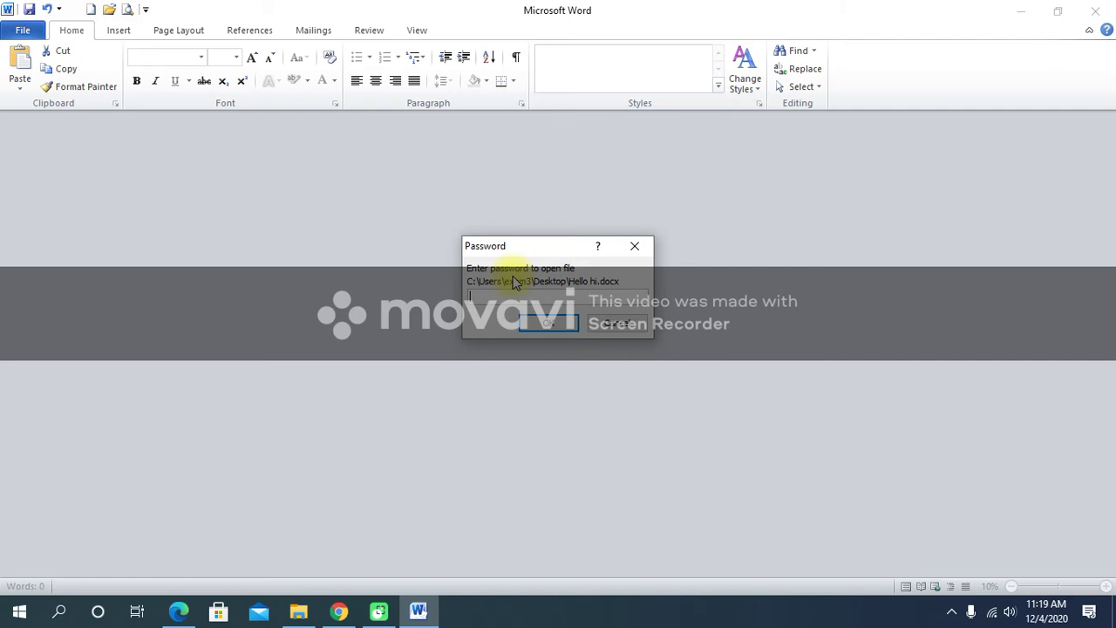
{"action": "type", "text": "12345"}
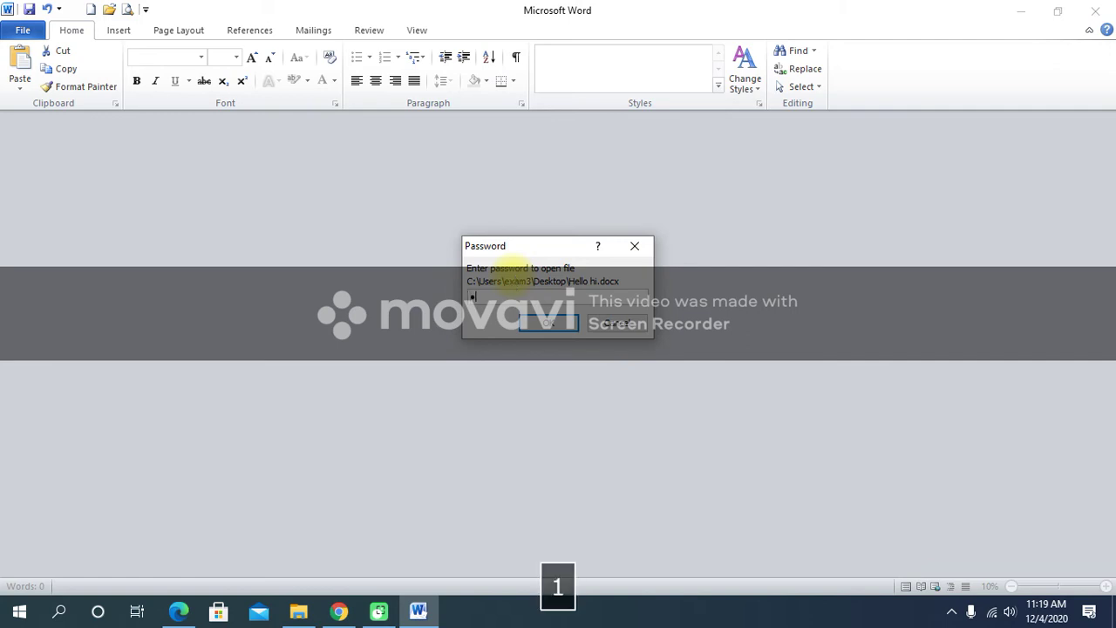
{"action": "type", "text": "6"}
{"action": "left_click", "coordinate": [545, 324]}
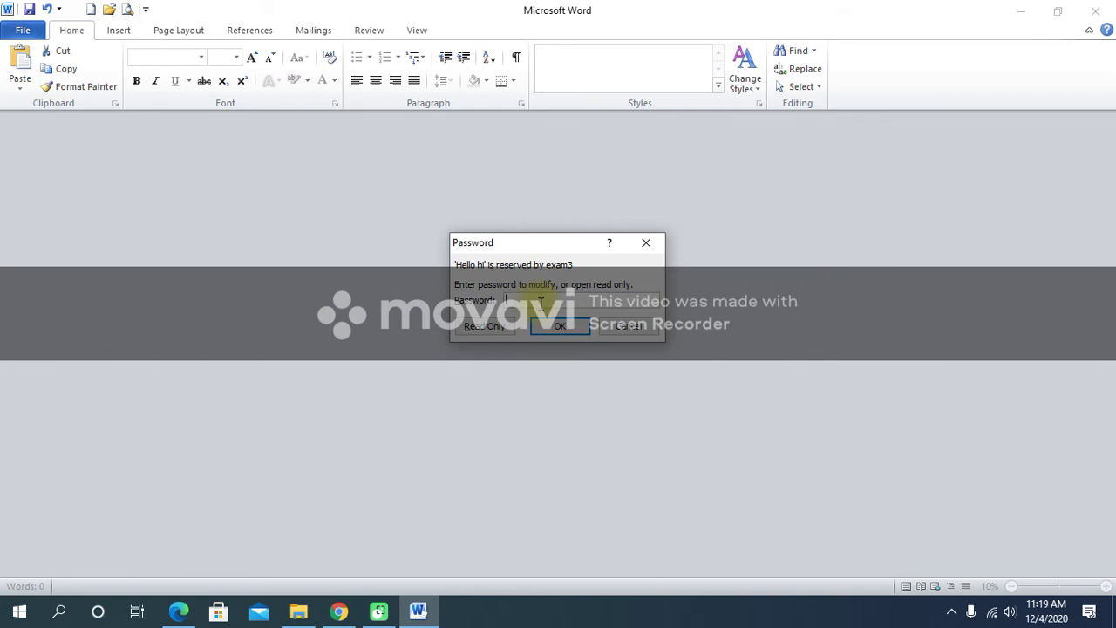
{"action": "type", "text": "abcdef"}
{"action": "left_click", "coordinate": [579, 328]}
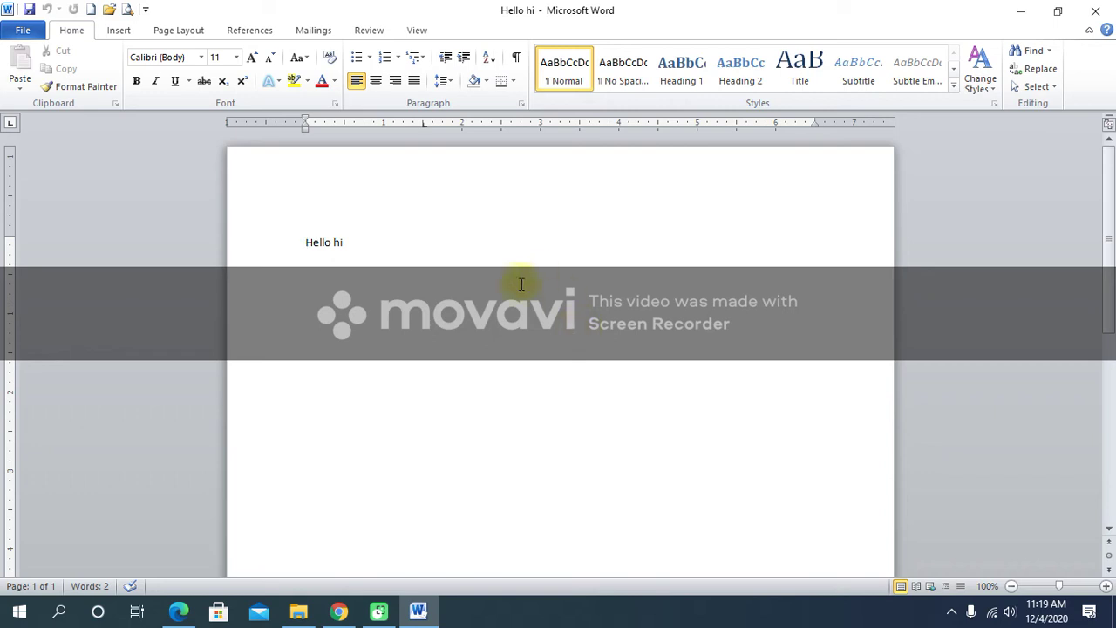
{"action": "left_click", "coordinate": [1039, 589]}
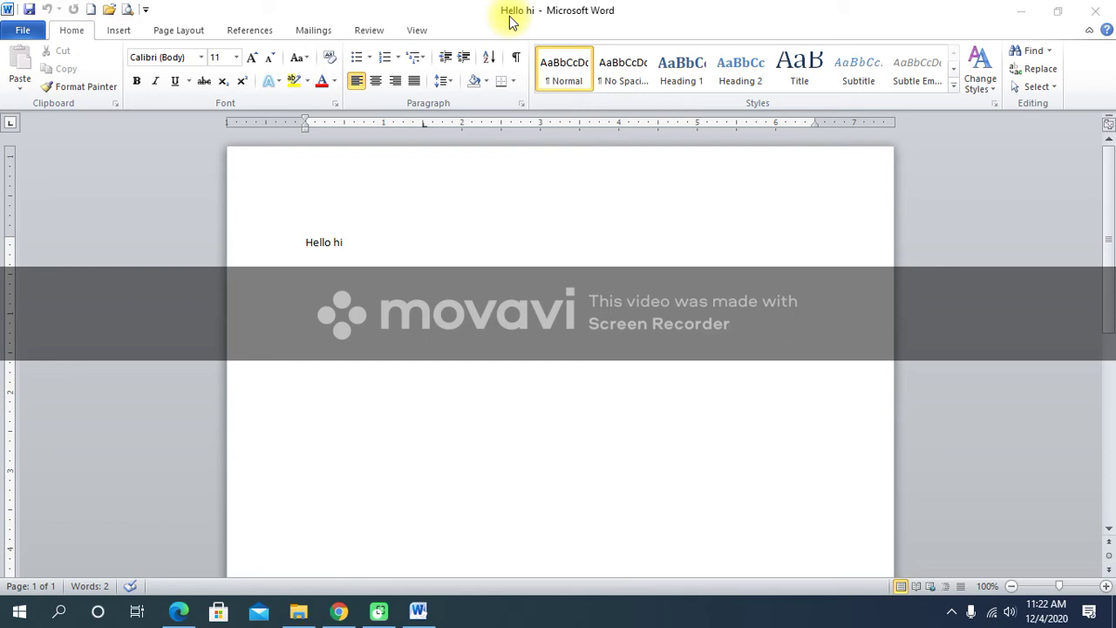
Add two blank lines after the Hello hi text.
{"action": "left_click", "coordinate": [357, 241]}
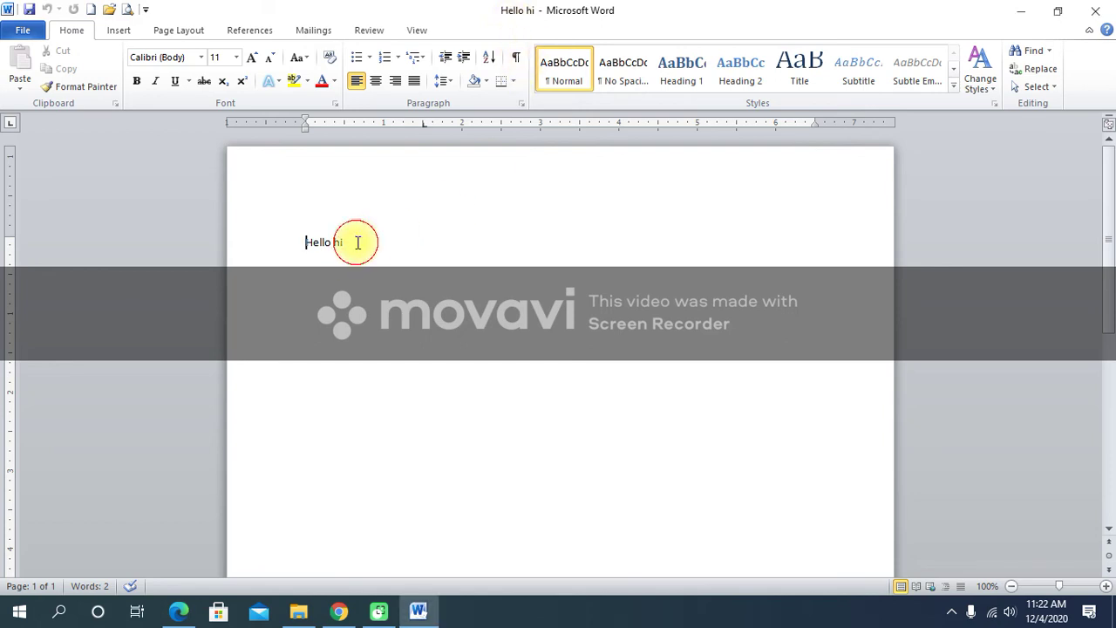
{"action": "left_click", "coordinate": [360, 241]}
{"action": "key", "text": "Return"}
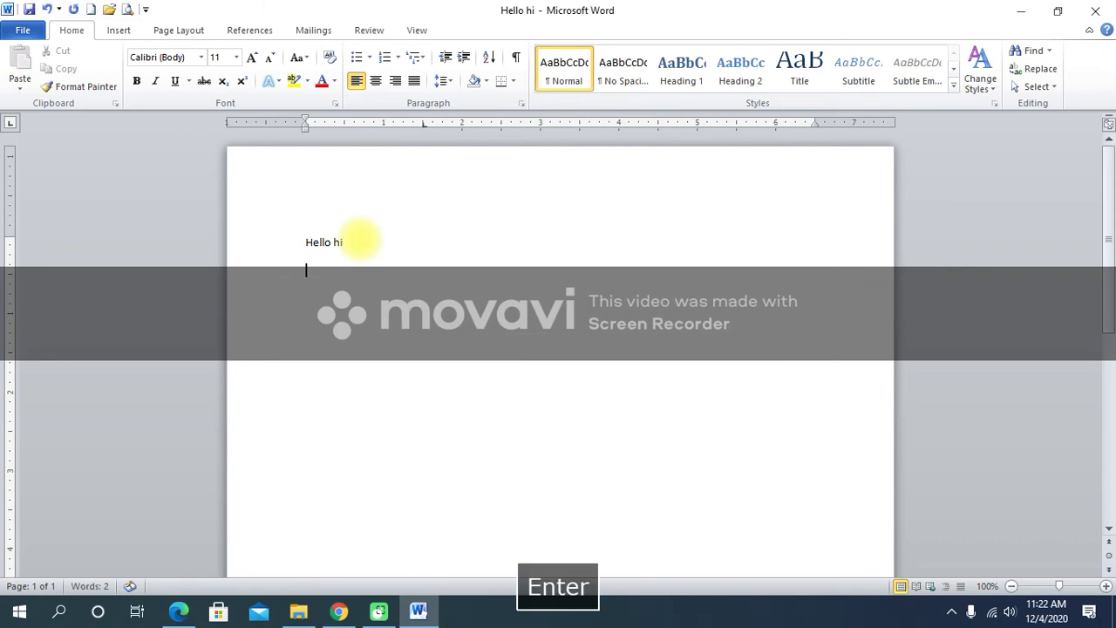
{"action": "key", "text": "Return"}
{"action": "key", "text": "Return"}
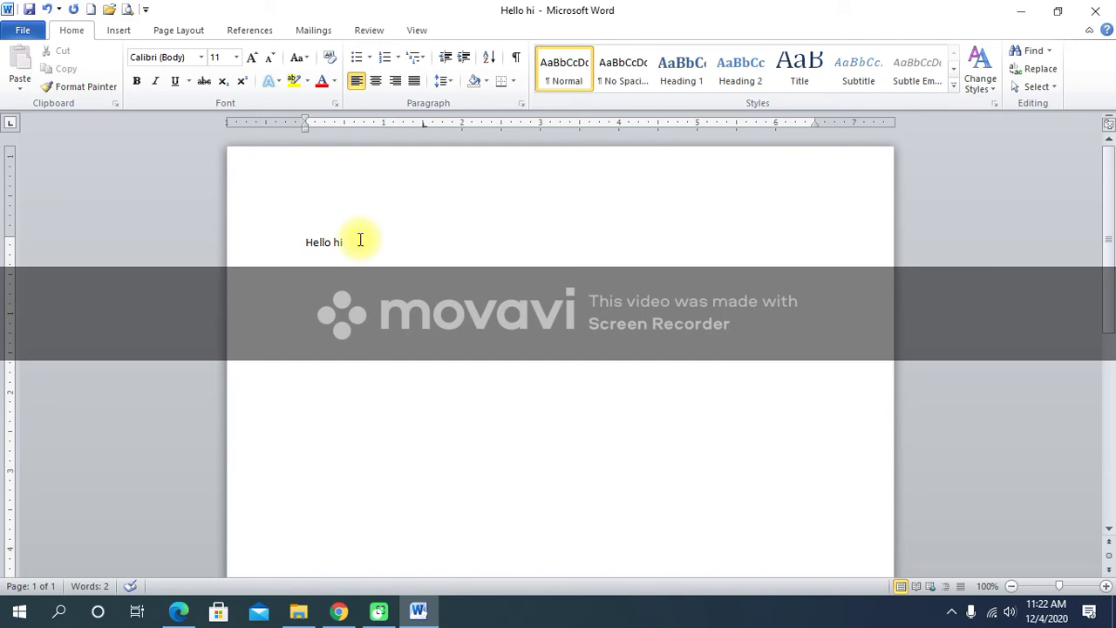
Bring up the Text from File dialog from the Insert tab's Object menu.
{"action": "left_click", "coordinate": [120, 31]}
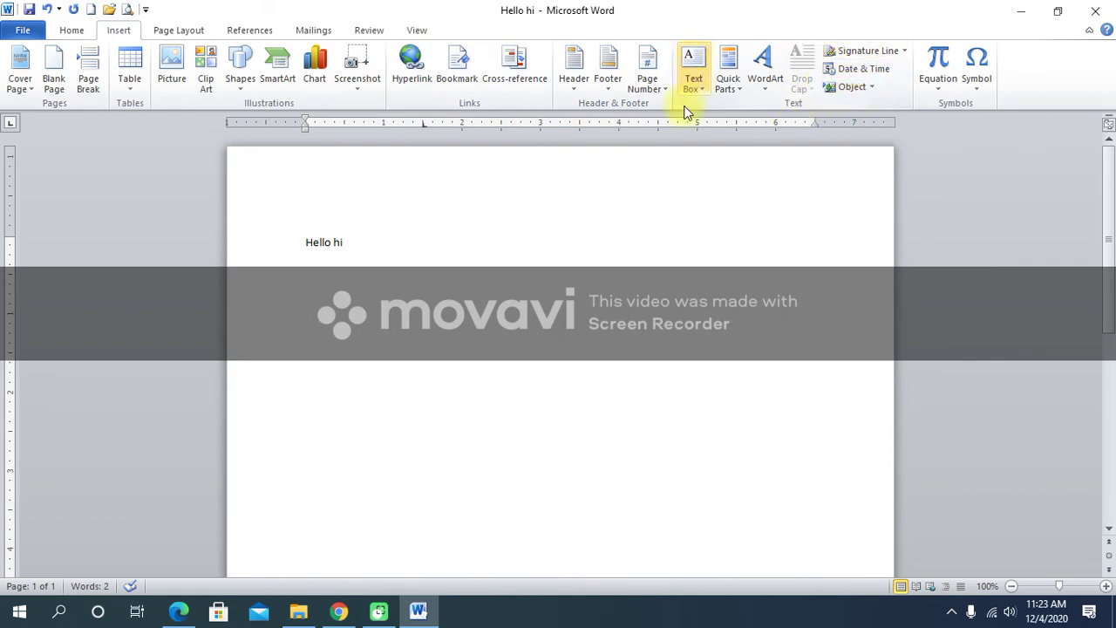
{"action": "left_click", "coordinate": [872, 88]}
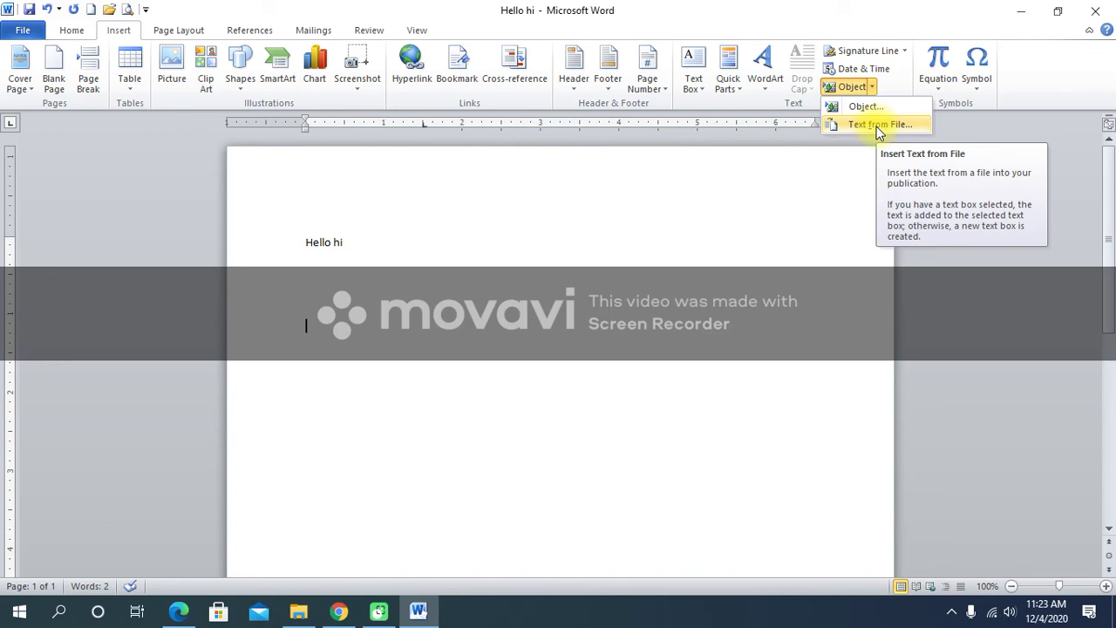
{"action": "left_click", "coordinate": [877, 127]}
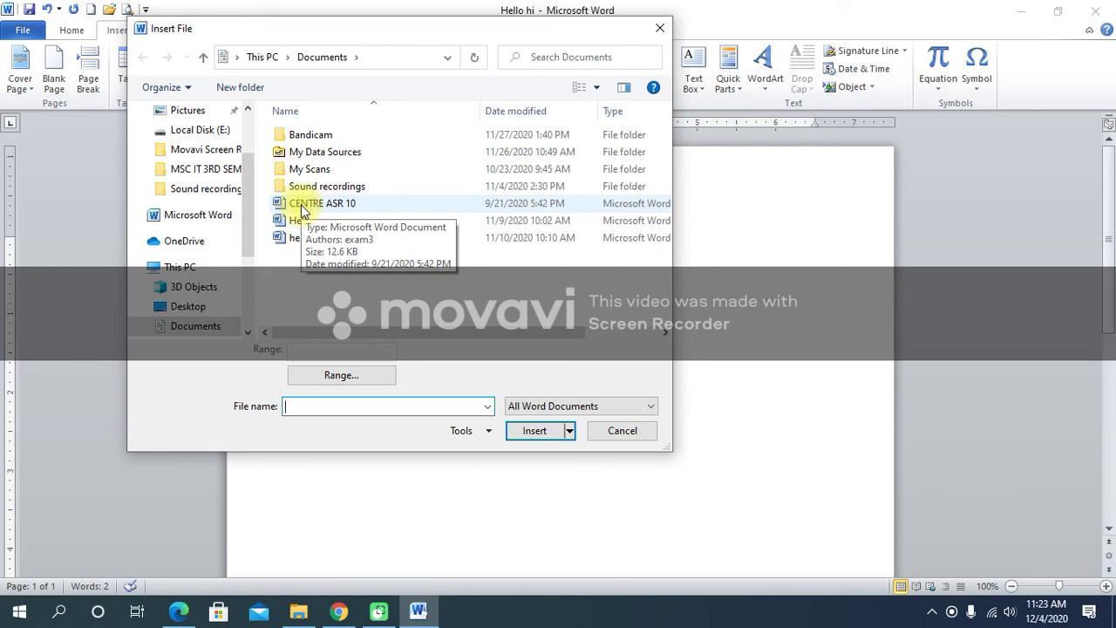
Insert the contents of CENTRE ASR 10 below Hello hi.
{"action": "left_click", "coordinate": [301, 205]}
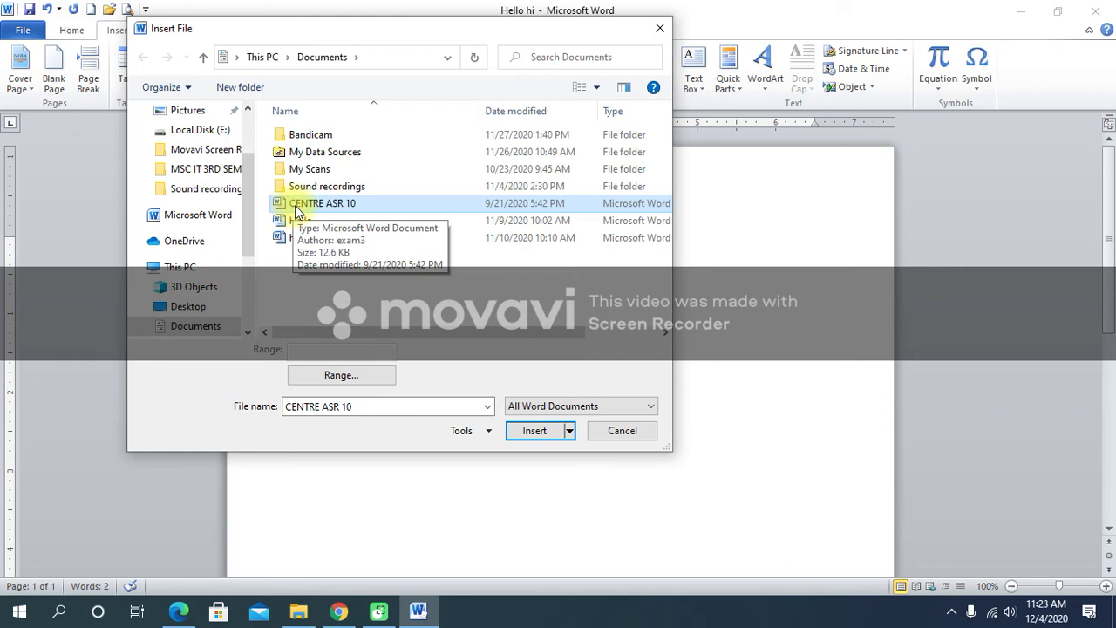
{"action": "left_click", "coordinate": [534, 431]}
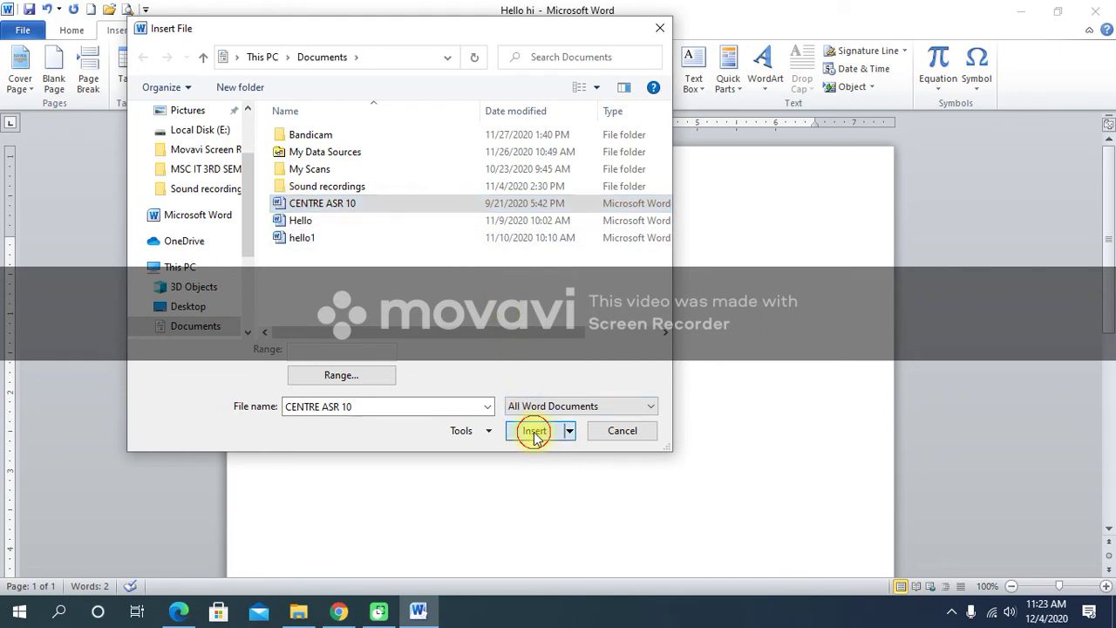
{"action": "scroll", "coordinate": [527, 426], "scroll_direction": "up", "scroll_amount": 5}
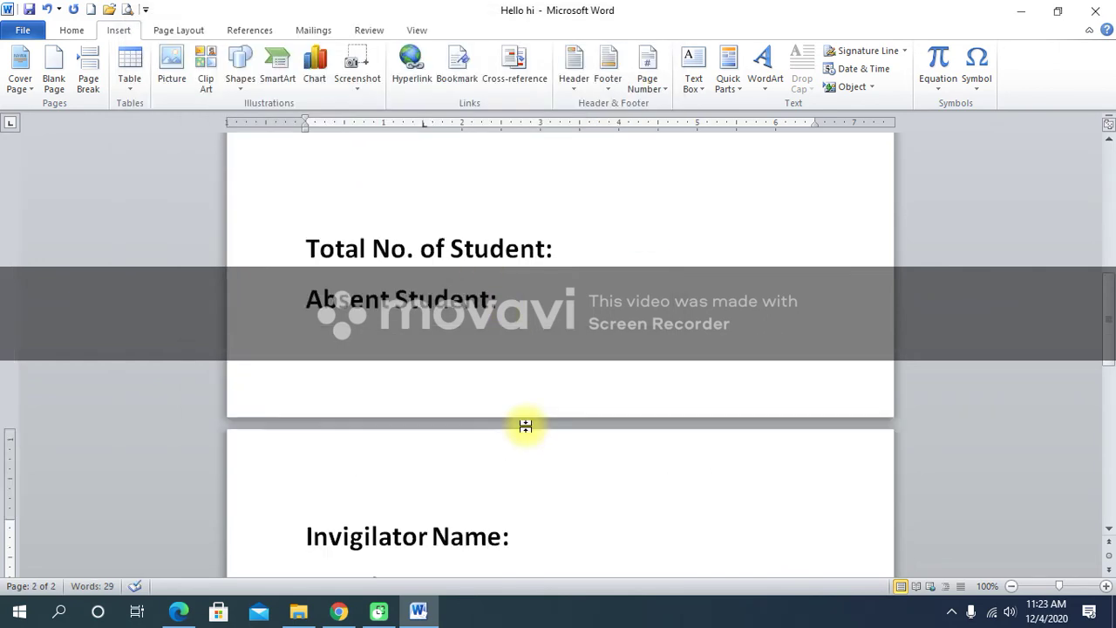
{"action": "scroll", "coordinate": [512, 422], "scroll_direction": "up", "scroll_amount": 5}
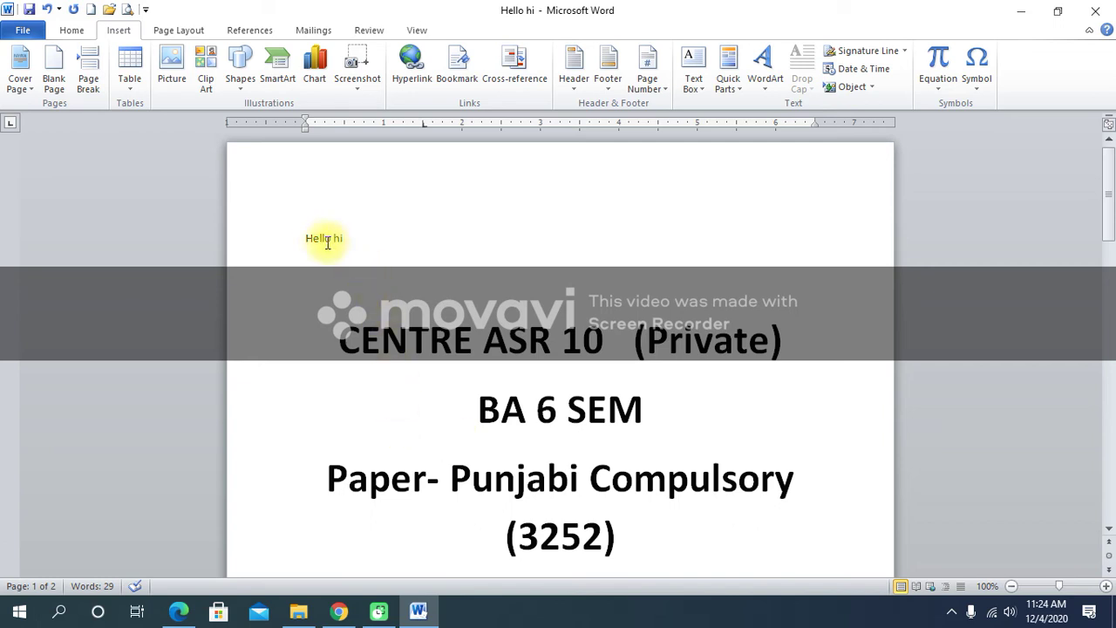
{"action": "left_click_drag", "start_coordinate": [298, 238], "coordinate": [358, 239]}
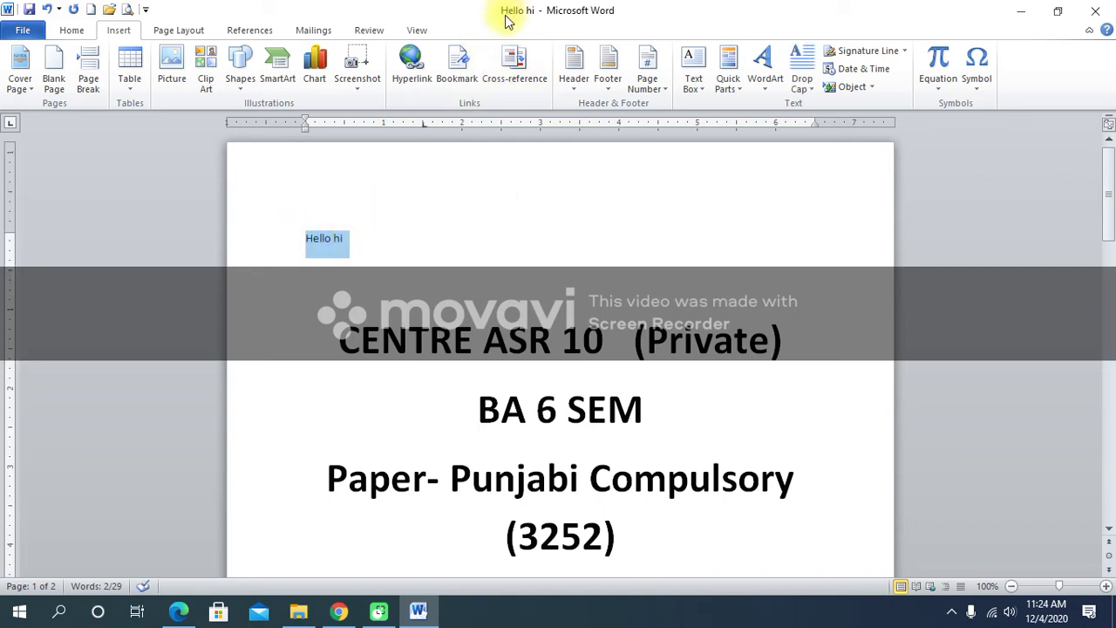
{"action": "left_click", "coordinate": [388, 249]}
{"action": "scroll", "coordinate": [401, 285], "scroll_direction": "down", "scroll_amount": 1}
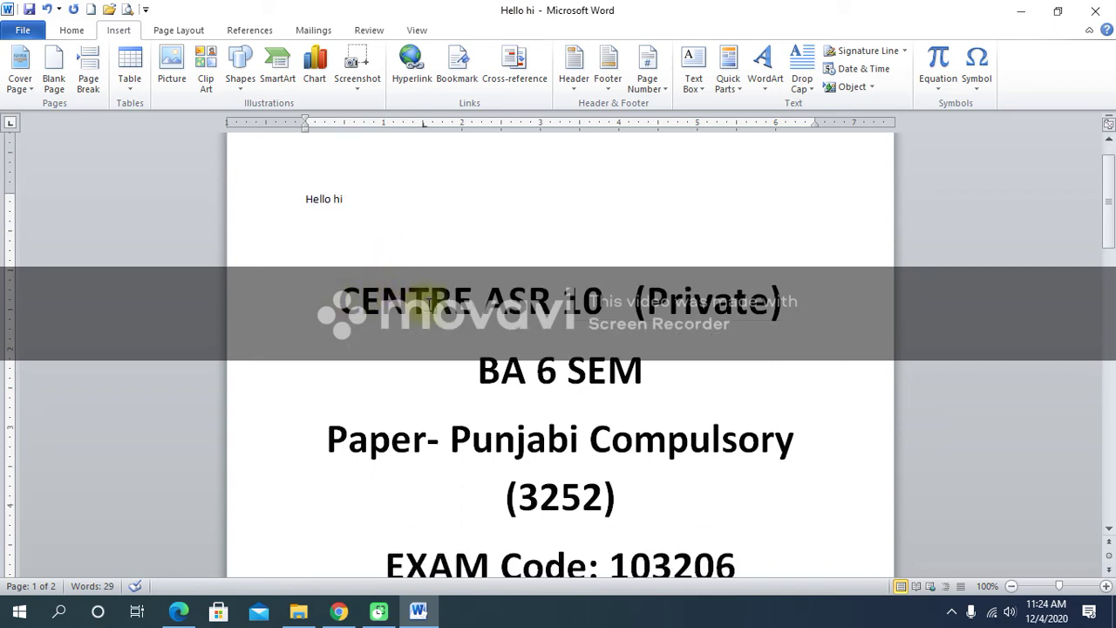
{"action": "scroll", "coordinate": [627, 316], "scroll_direction": "down", "scroll_amount": 2}
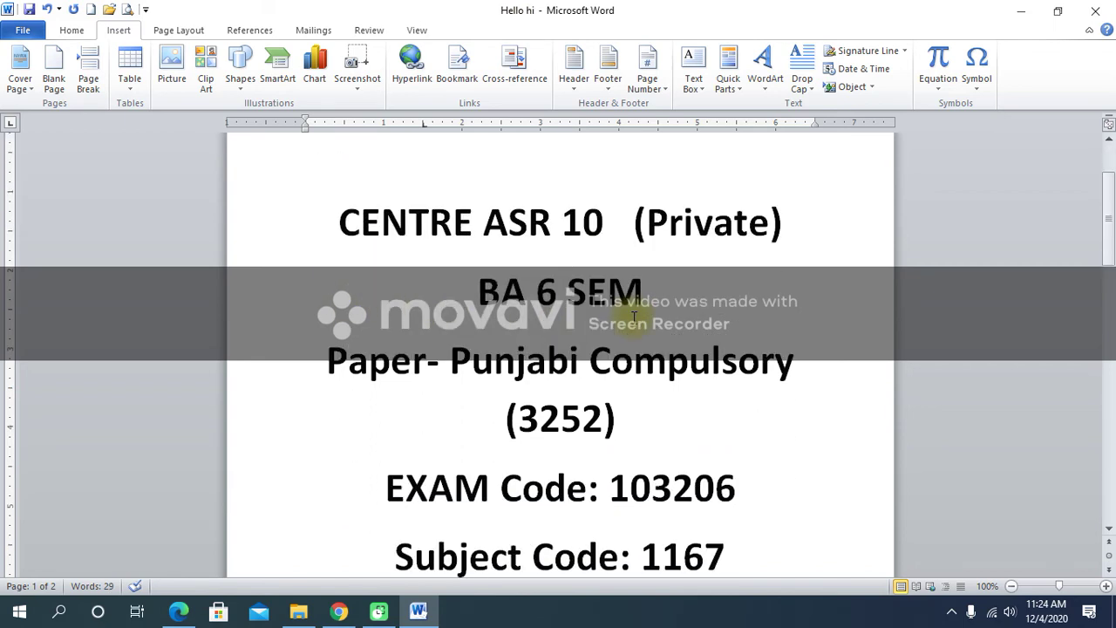
{"action": "scroll", "coordinate": [634, 315], "scroll_direction": "down", "scroll_amount": 2}
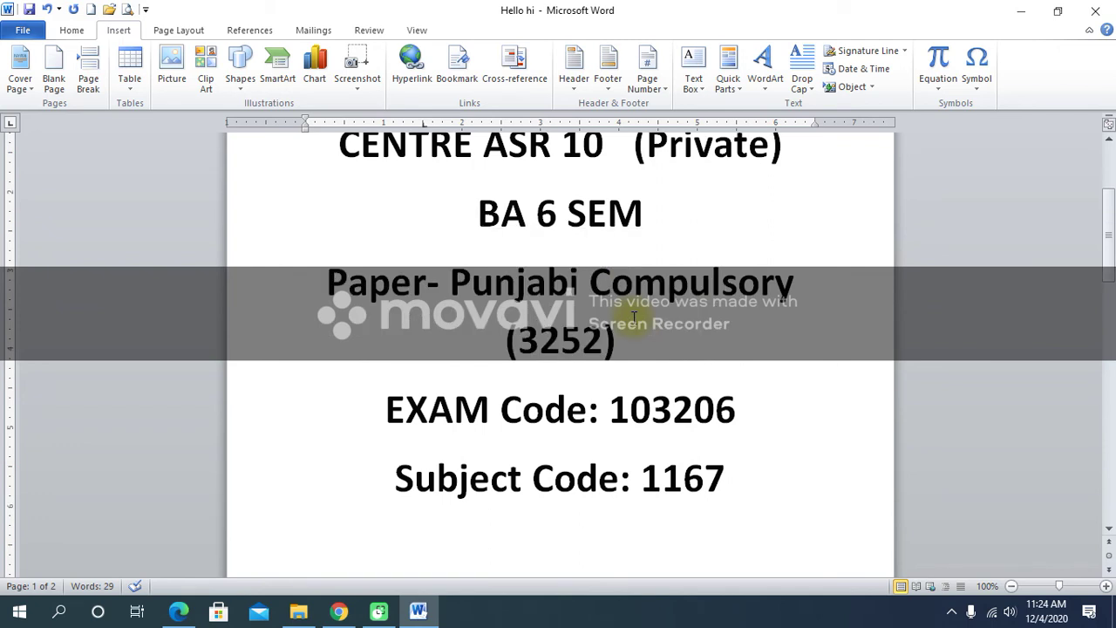
{"action": "scroll", "coordinate": [634, 316], "scroll_direction": "down", "scroll_amount": 3}
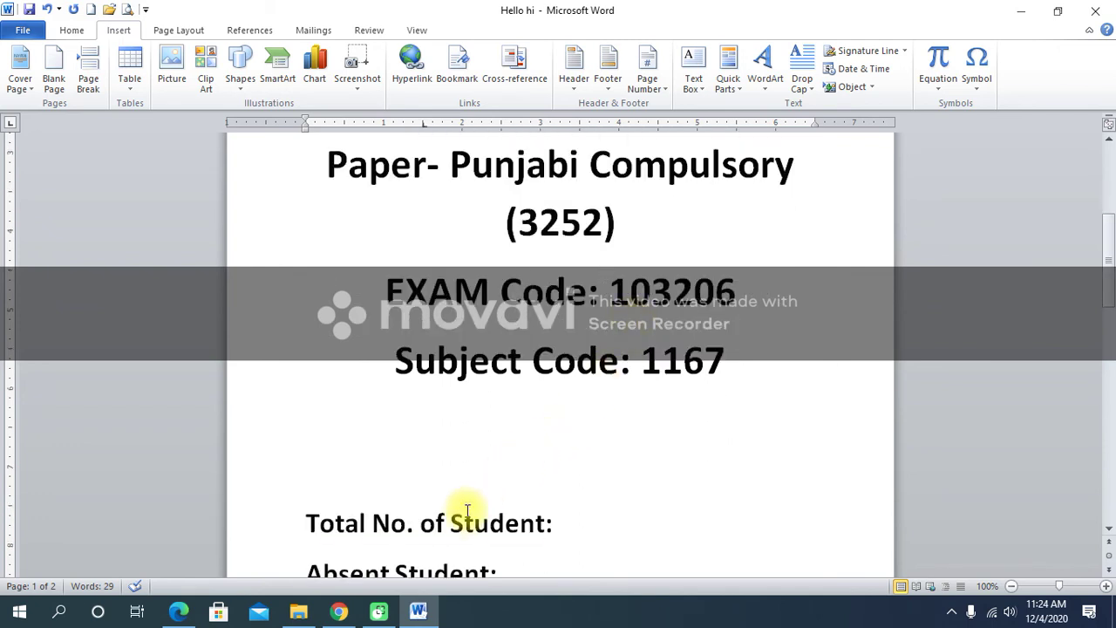
{"action": "left_click", "coordinate": [873, 88]}
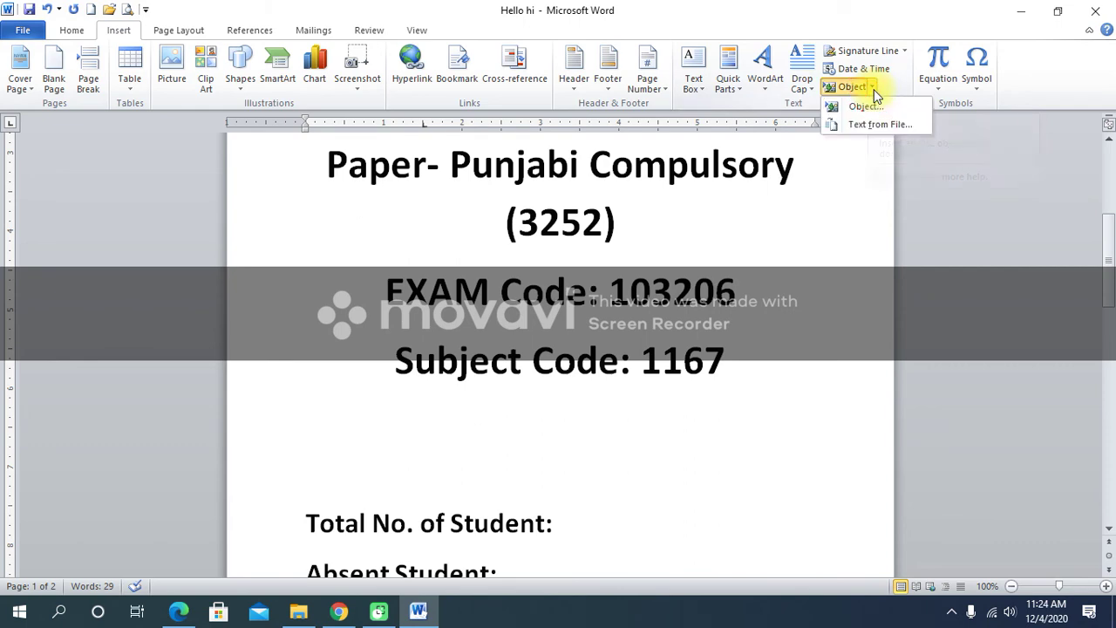
{"action": "left_click", "coordinate": [879, 126]}
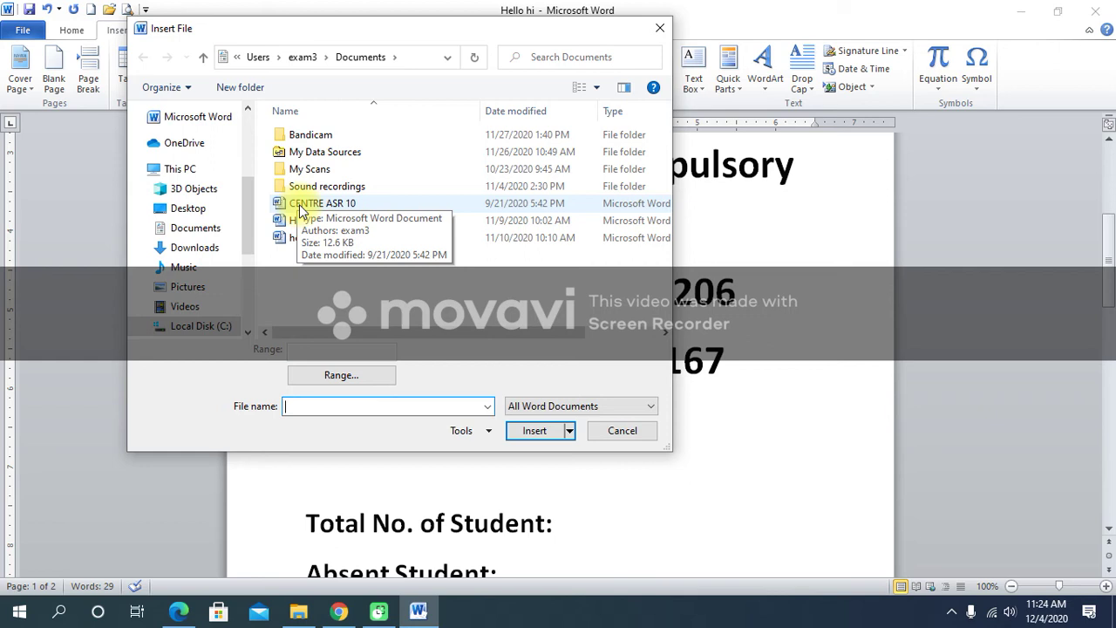
{"action": "left_click", "coordinate": [300, 212]}
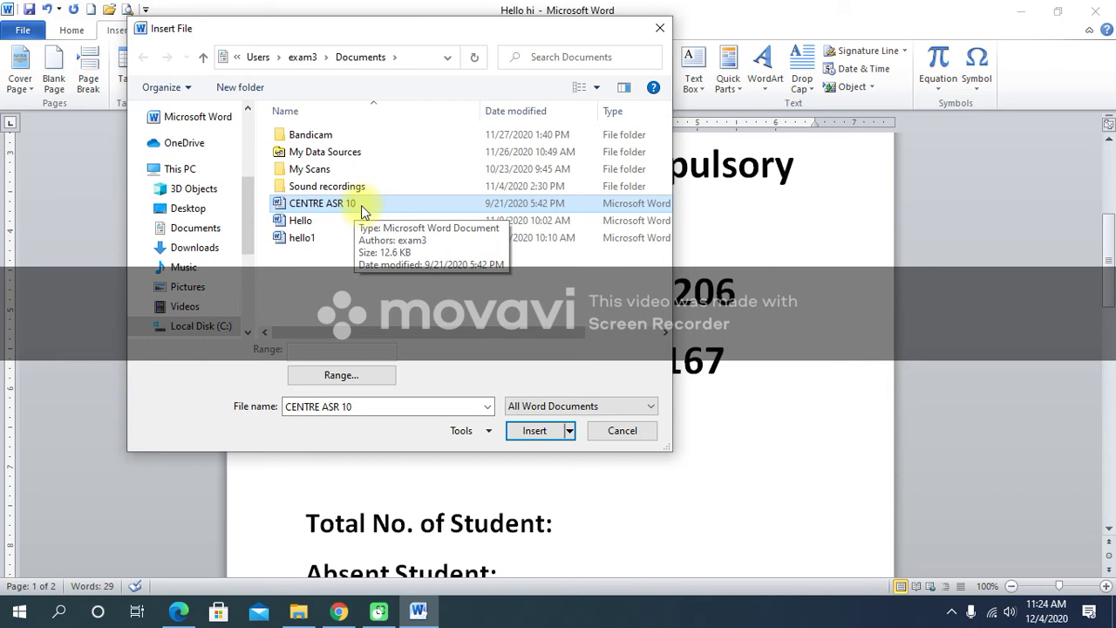
{"action": "left_click", "coordinate": [627, 435]}
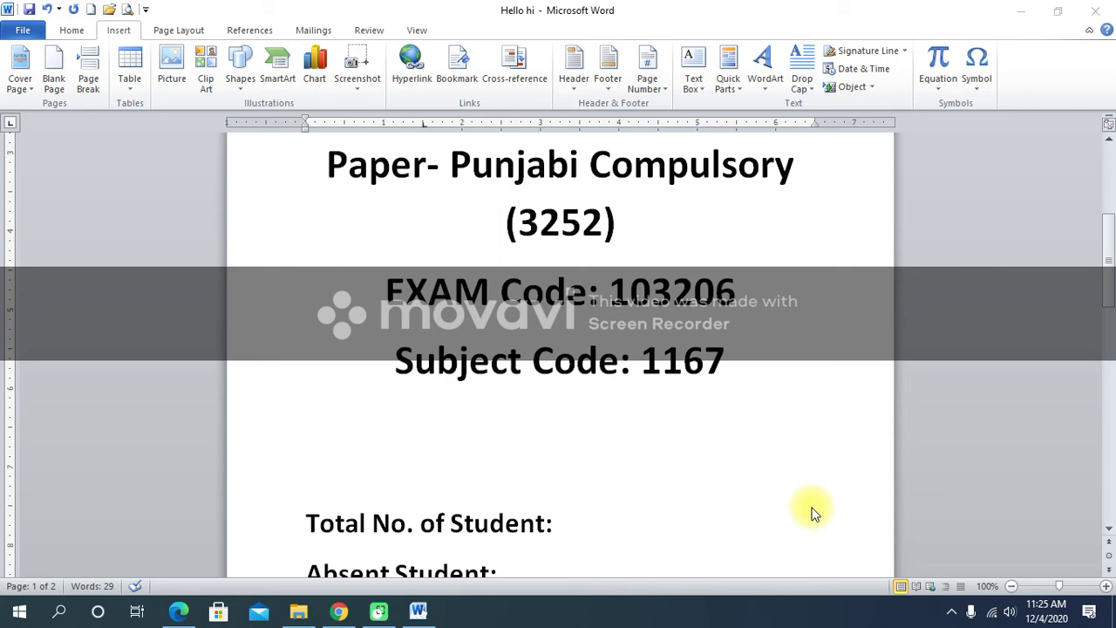
Create a new blank Document1 with Ctrl+N.
{"action": "key", "text": "ctrl+n"}
{"action": "key", "text": "ctrl+n"}
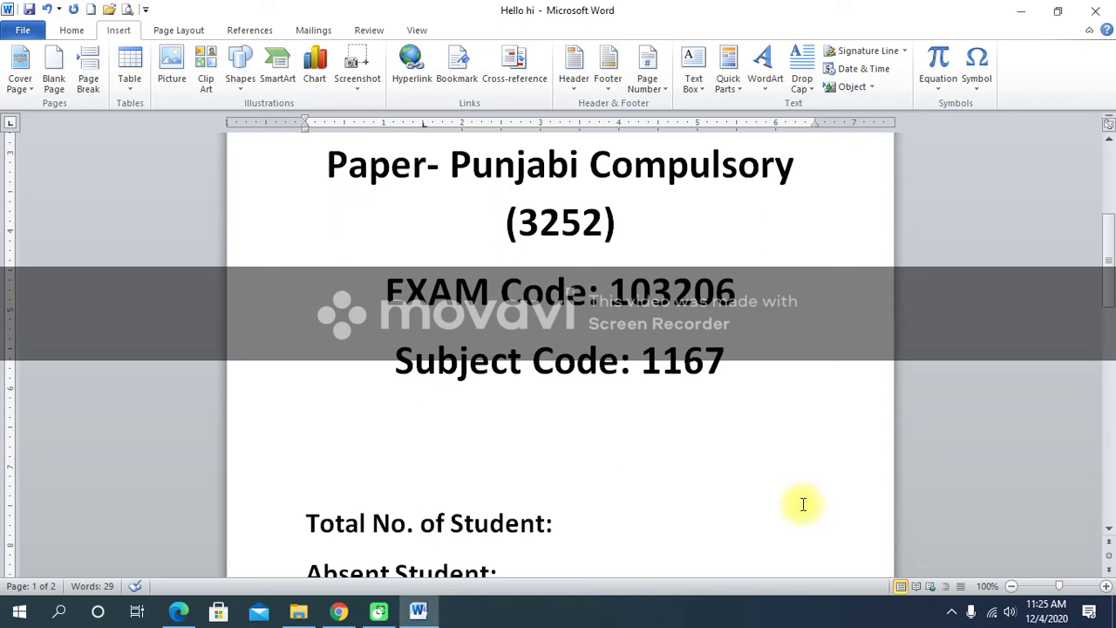
{"action": "key", "text": "ctrl+n"}
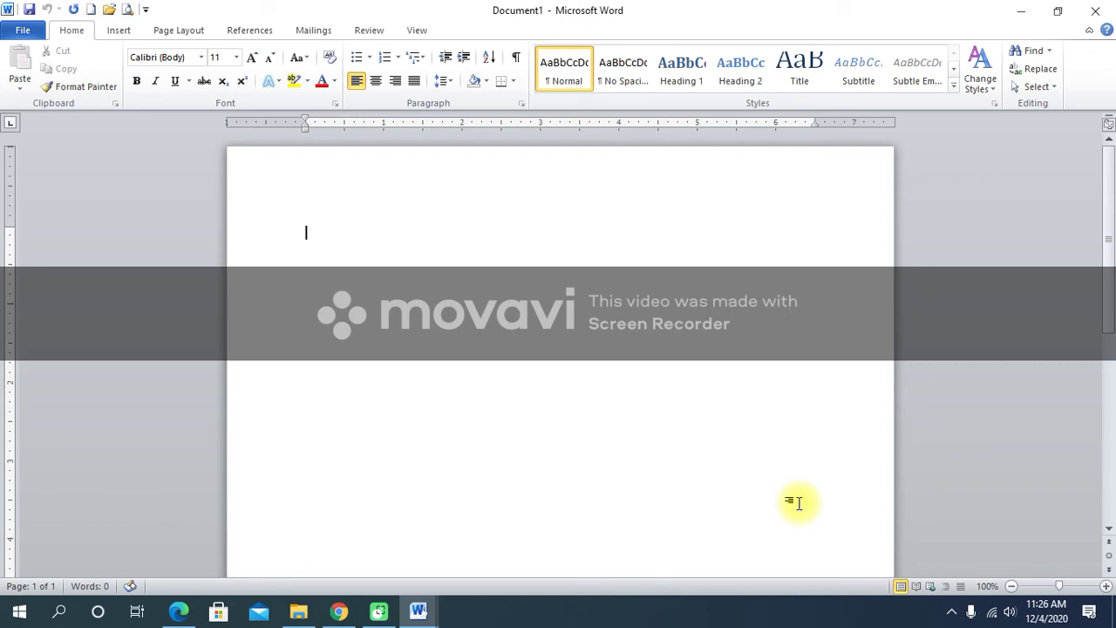
Add empty lines at the top of the blank document and move back up.
{"action": "left_click", "coordinate": [296, 218]}
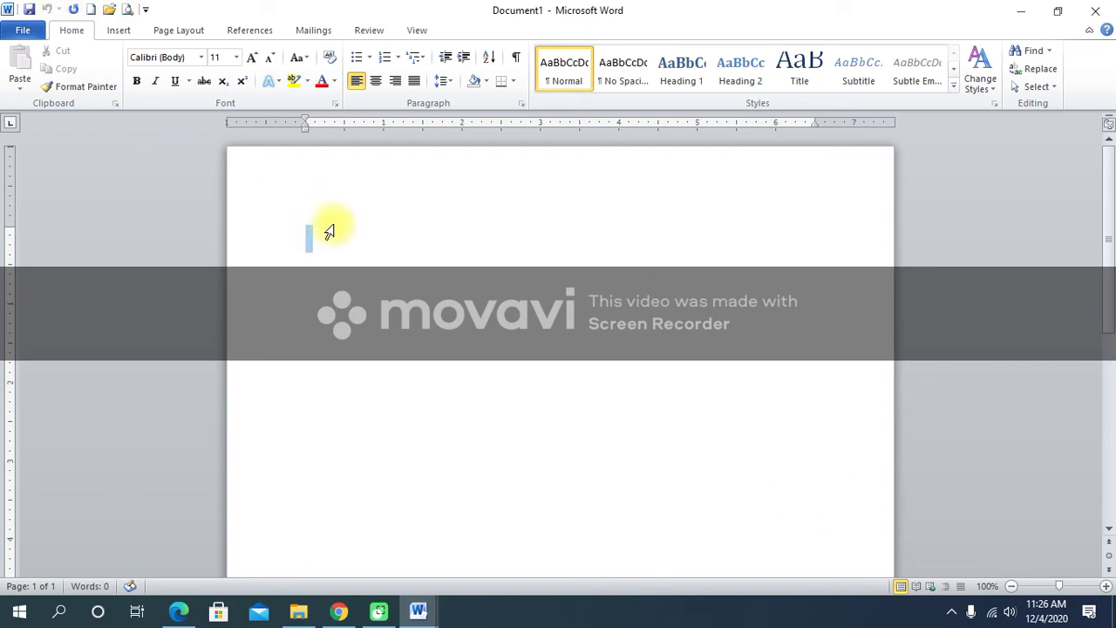
{"action": "left_click", "coordinate": [347, 243]}
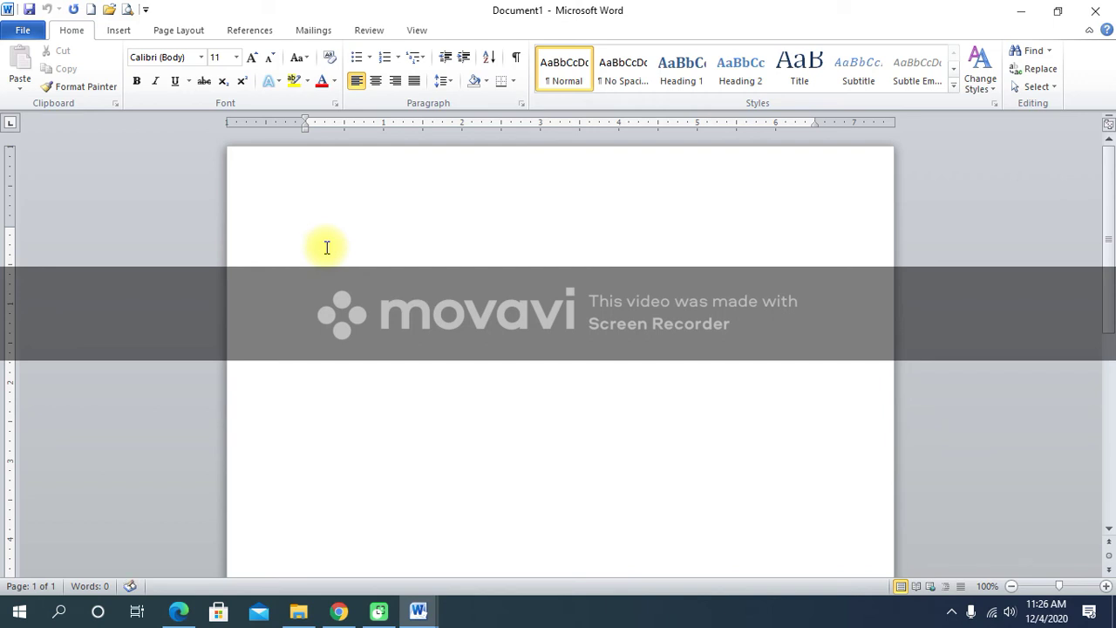
{"action": "key", "text": "Return"}
{"action": "key", "text": "Return"}
{"action": "key", "text": "Return"}
{"action": "key", "text": "Return"}
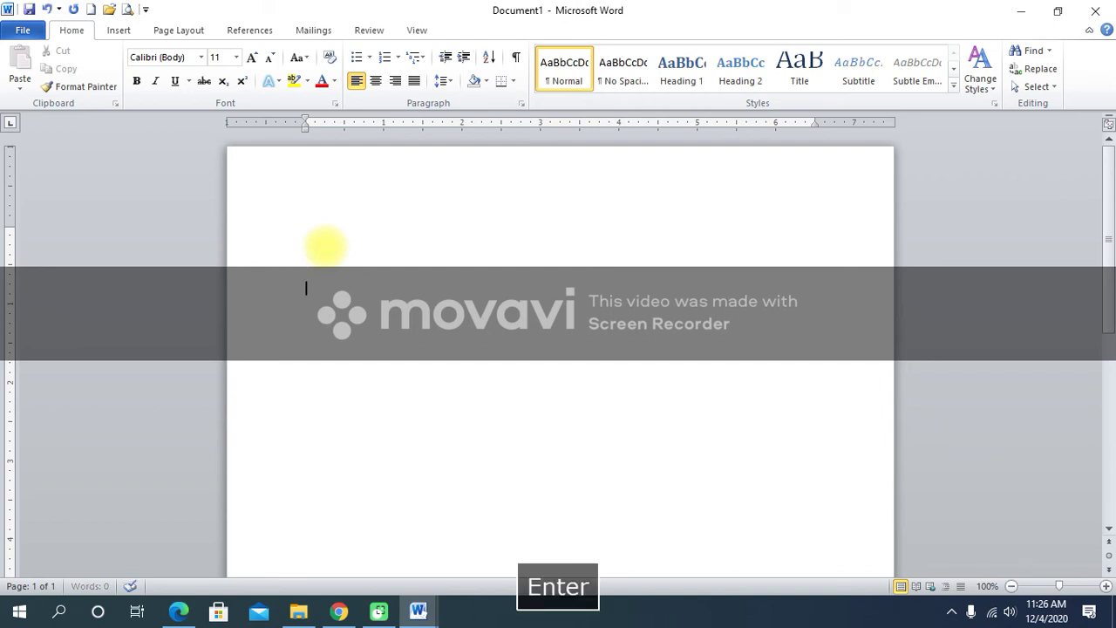
{"action": "key", "text": "Return"}
{"action": "key", "text": "Return"}
{"action": "key", "text": "Return"}
{"action": "key", "text": "Up"}
{"action": "key", "text": "Up"}
{"action": "key", "text": "Up"}
{"action": "key", "text": "Up"}
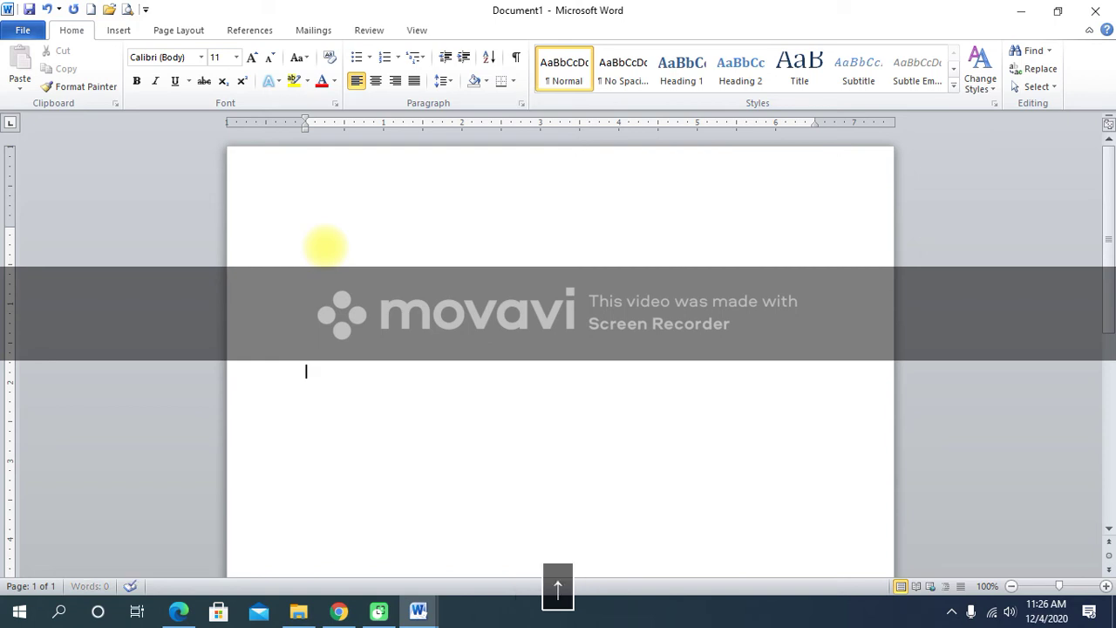
Type the letters g and h, then return focus to the document.
{"action": "left_click", "coordinate": [1026, 582]}
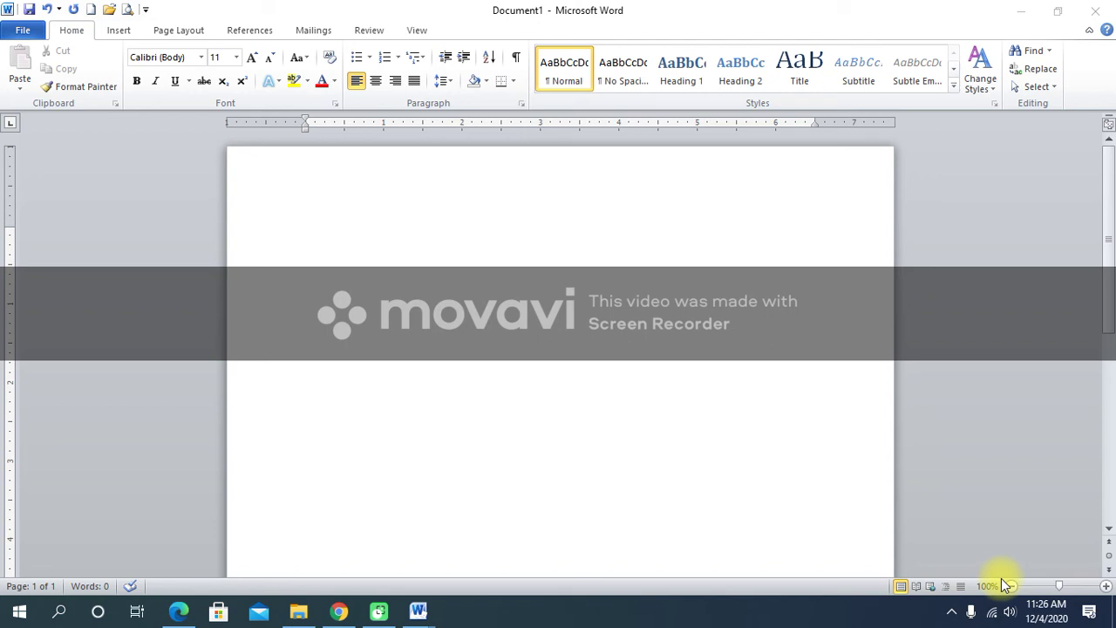
{"action": "key", "text": "g"}
{"action": "key", "text": "h"}
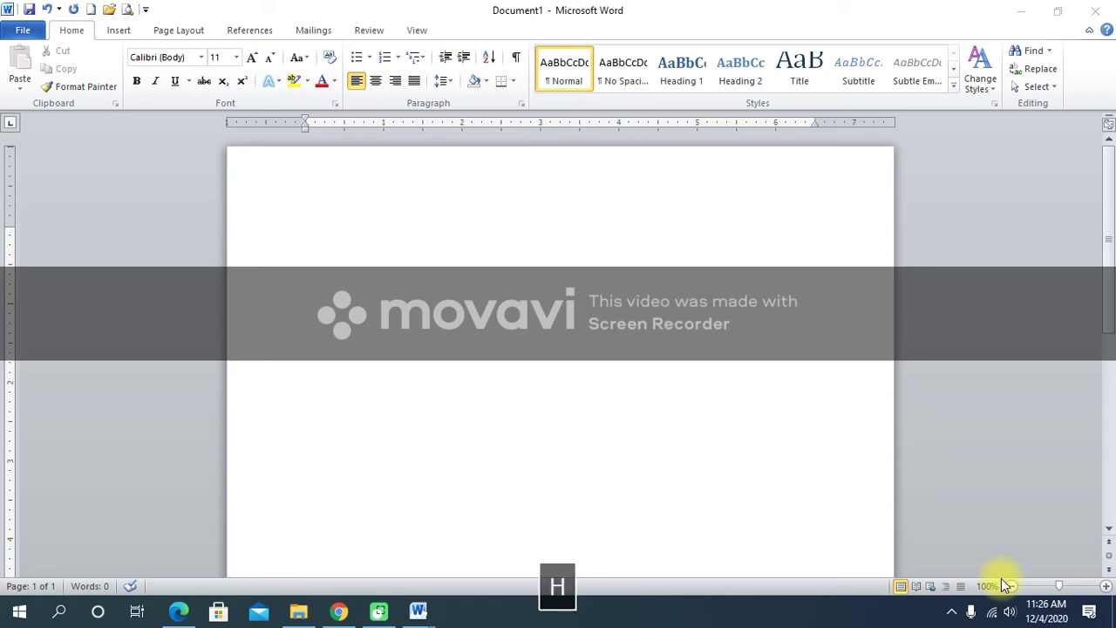
{"action": "left_click", "coordinate": [424, 287]}
Type the test line 'hhhh u i a b c de f @ @' and start a new line.
{"action": "type", "text": "hhhh u i a b c de f"}
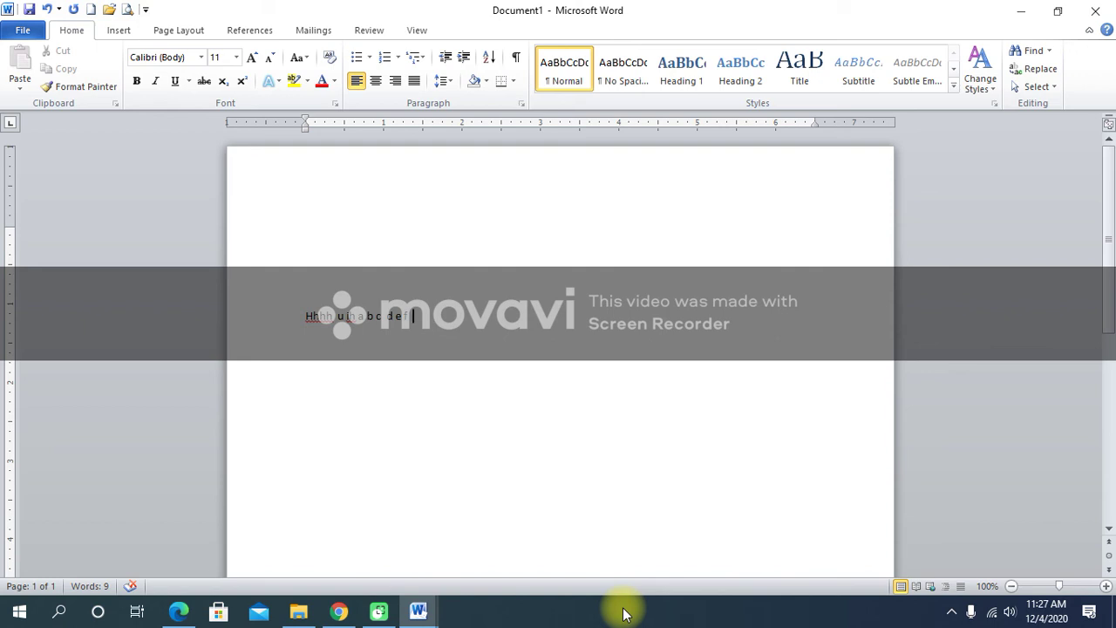
{"action": "type", "text": "@ @"}
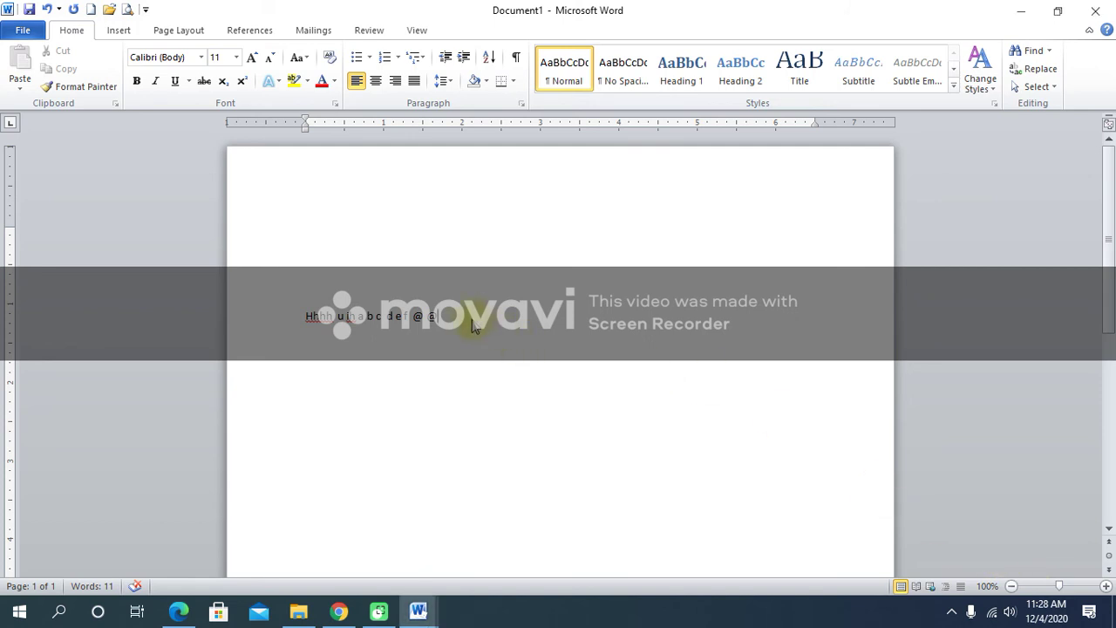
{"action": "key", "text": "Return"}
Type 'gfcgyjyhkg' and move through it with arrow and Ctrl+arrow keys.
{"action": "type", "text": "gfcgyjyhkg"}
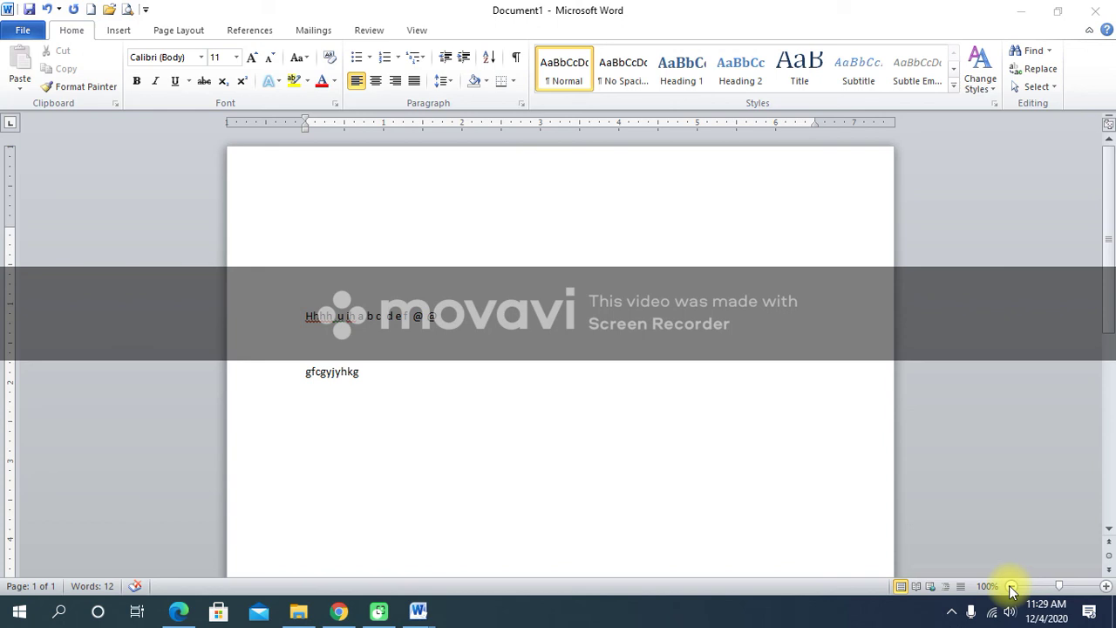
{"action": "key", "text": "Left"}
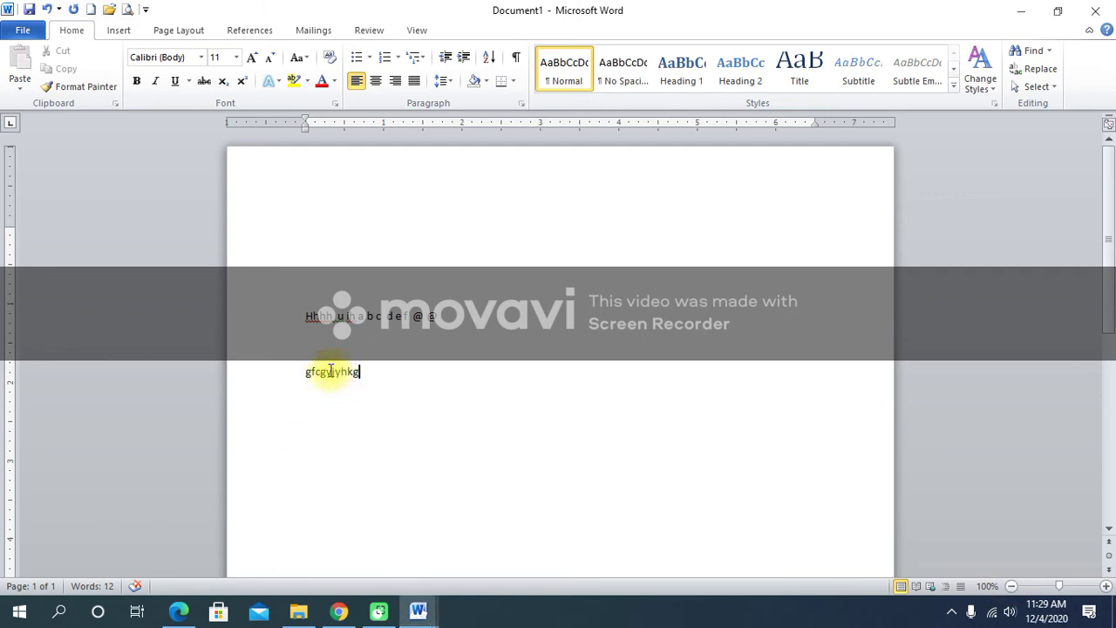
{"action": "key", "text": "Left"}
{"action": "key", "text": "Left"}
{"action": "key", "text": "Left"}
{"action": "key", "text": "Left"}
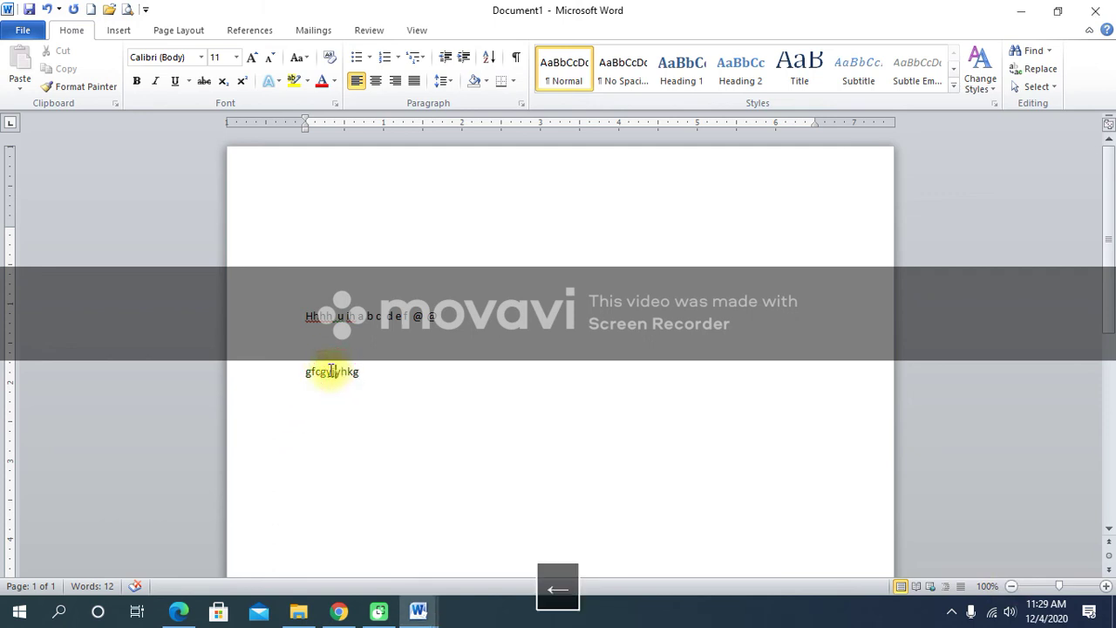
{"action": "key", "text": "Right"}
{"action": "key", "text": "Left"}
{"action": "key", "text": "Left"}
{"action": "key", "text": "Left"}
{"action": "key", "text": "Left"}
{"action": "key", "text": "Left"}
{"action": "key", "text": "Right"}
{"action": "key", "text": "Right"}
{"action": "key", "text": "Right"}
{"action": "key", "text": "Right"}
{"action": "key", "text": "Right"}
{"action": "key", "text": "Right"}
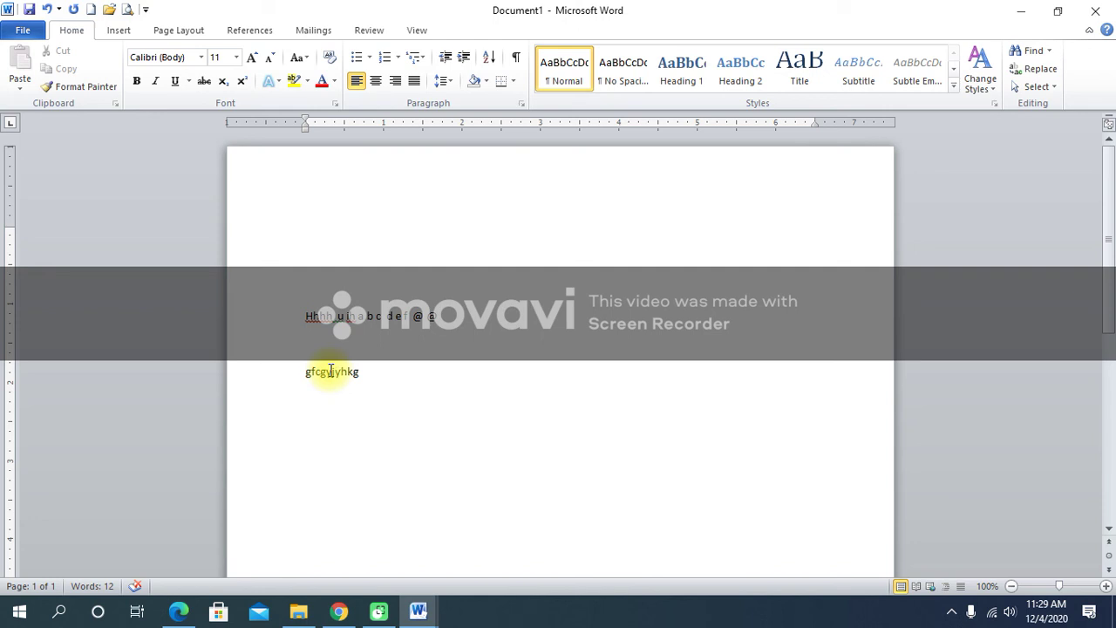
{"action": "key", "text": "ctrl+Up"}
{"action": "key", "text": "ctrl+Right"}
{"action": "key", "text": "ctrl+Up"}
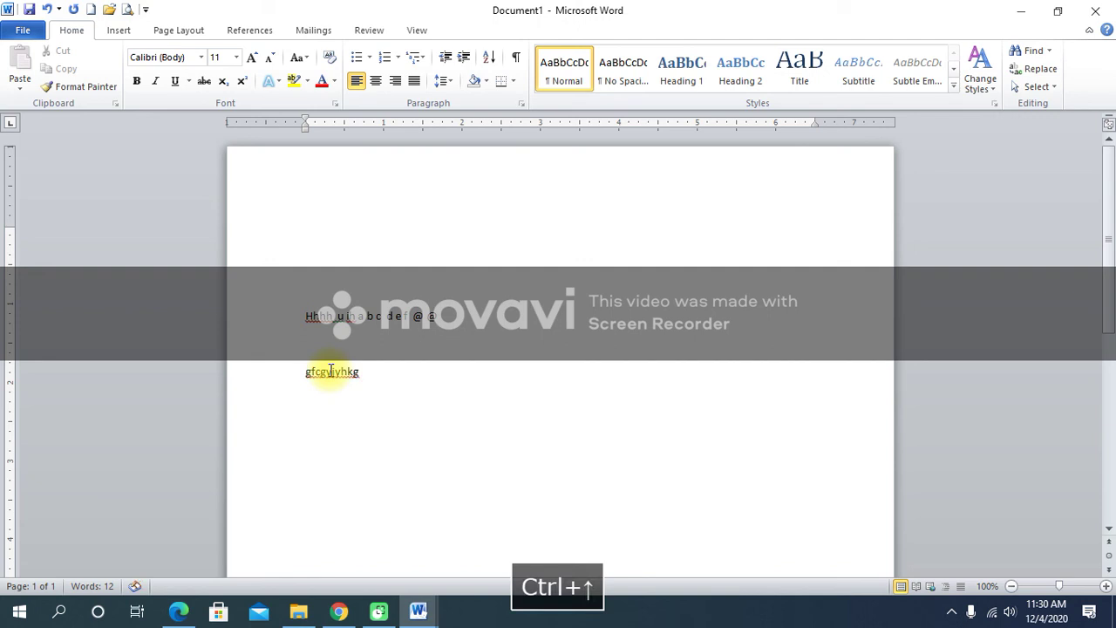
{"action": "key", "text": "ctrl+Up"}
{"action": "key", "text": "ctrl+Up"}
{"action": "key", "text": "ctrl+Up"}
{"action": "key", "text": "ctrl+Up"}
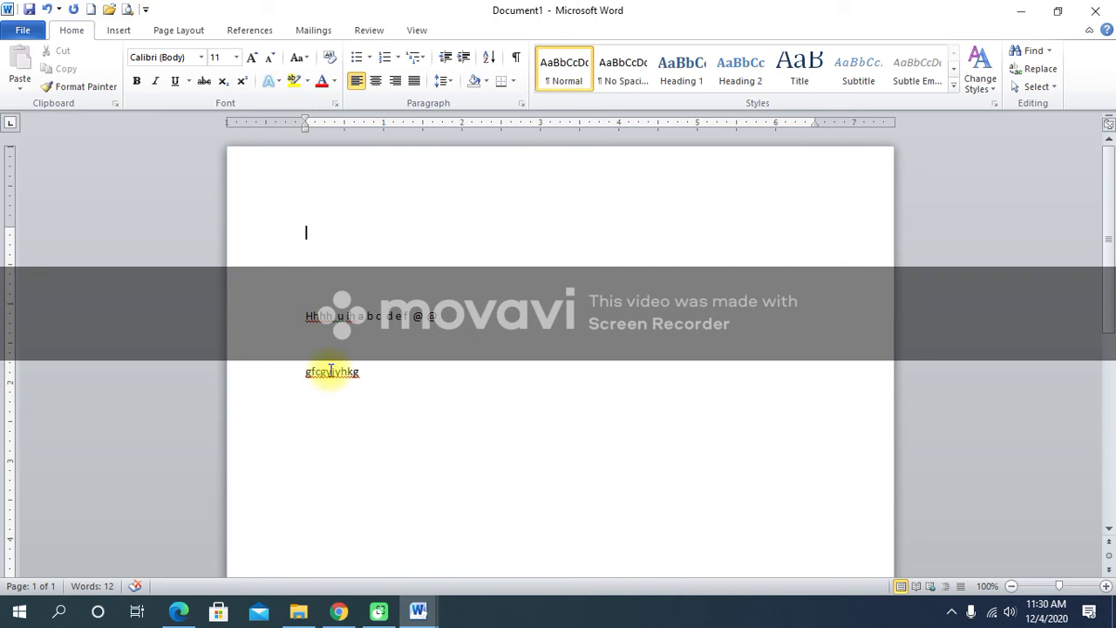
{"action": "key", "text": "ctrl+Down"}
{"action": "key", "text": "ctrl+Down"}
{"action": "key", "text": "ctrl+Down"}
{"action": "key", "text": "ctrl+Down"}
{"action": "key", "text": "ctrl+Down"}
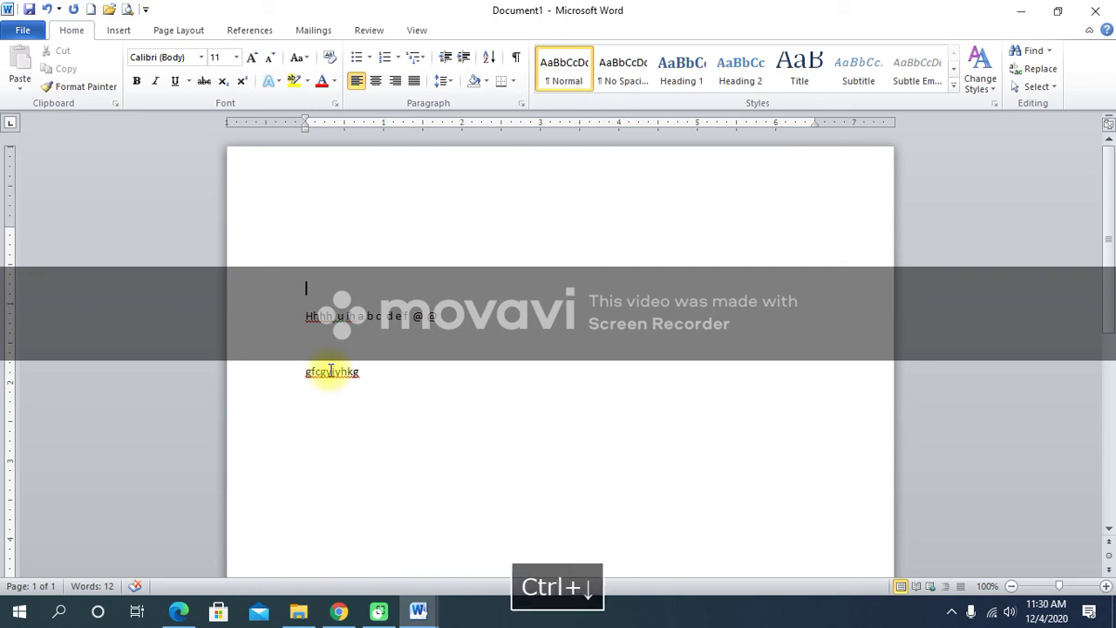
{"action": "key", "text": "ctrl+Down"}
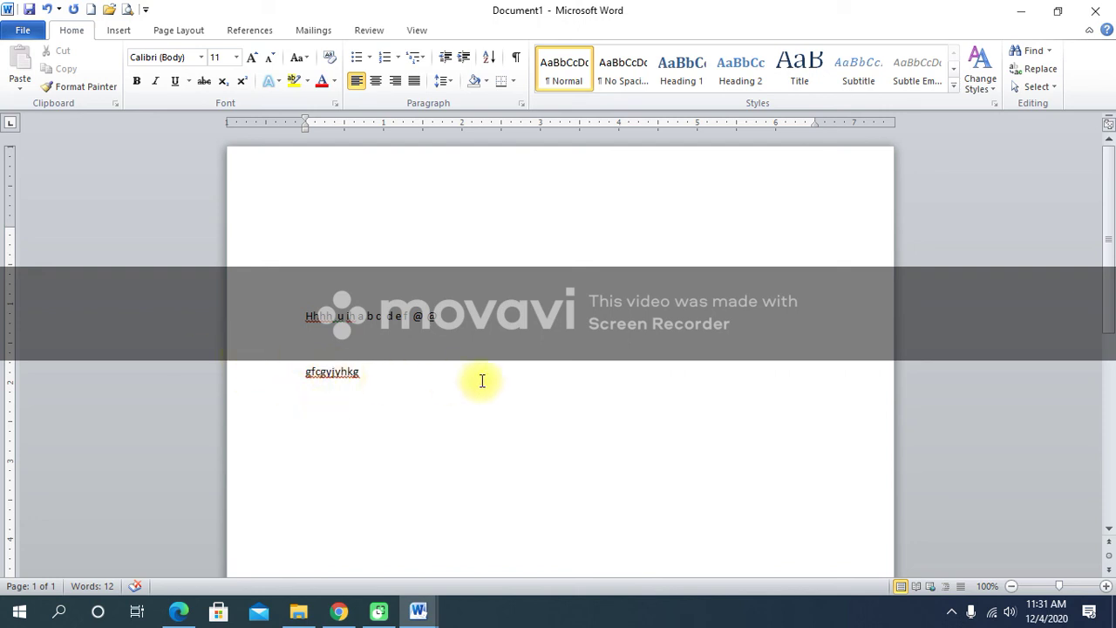
{"action": "left_click", "coordinate": [519, 347]}
{"action": "left_click", "coordinate": [328, 234]}
{"action": "key", "text": "Down"}
{"action": "key", "text": "Down"}
{"action": "left_click", "coordinate": [319, 321]}
{"action": "left_click", "coordinate": [383, 314]}
{"action": "left_click", "coordinate": [440, 313]}
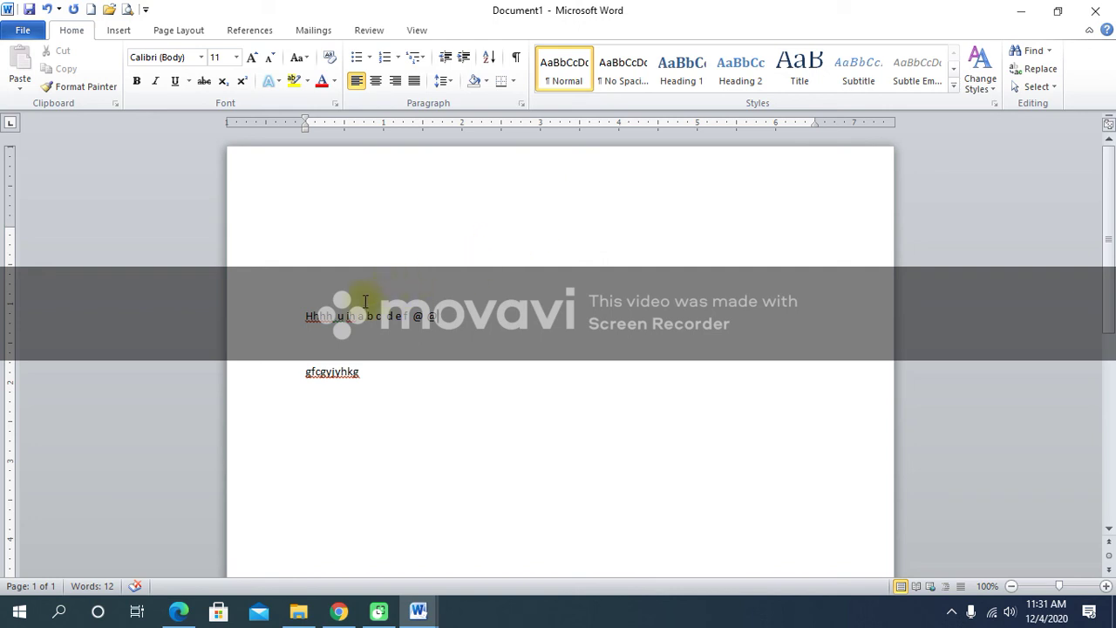
{"action": "left_click", "coordinate": [319, 317]}
{"action": "left_click_drag", "start_coordinate": [303, 314], "coordinate": [335, 312]}
{"action": "left_click", "coordinate": [307, 316]}
{"action": "double_click", "coordinate": [307, 315]}
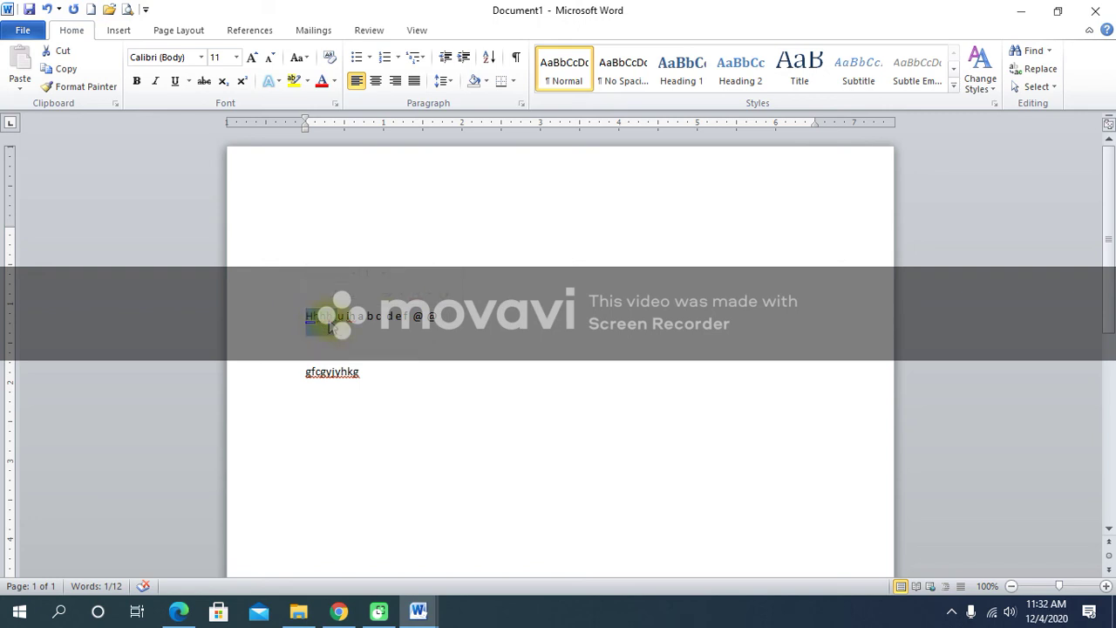
{"action": "left_click", "coordinate": [412, 337]}
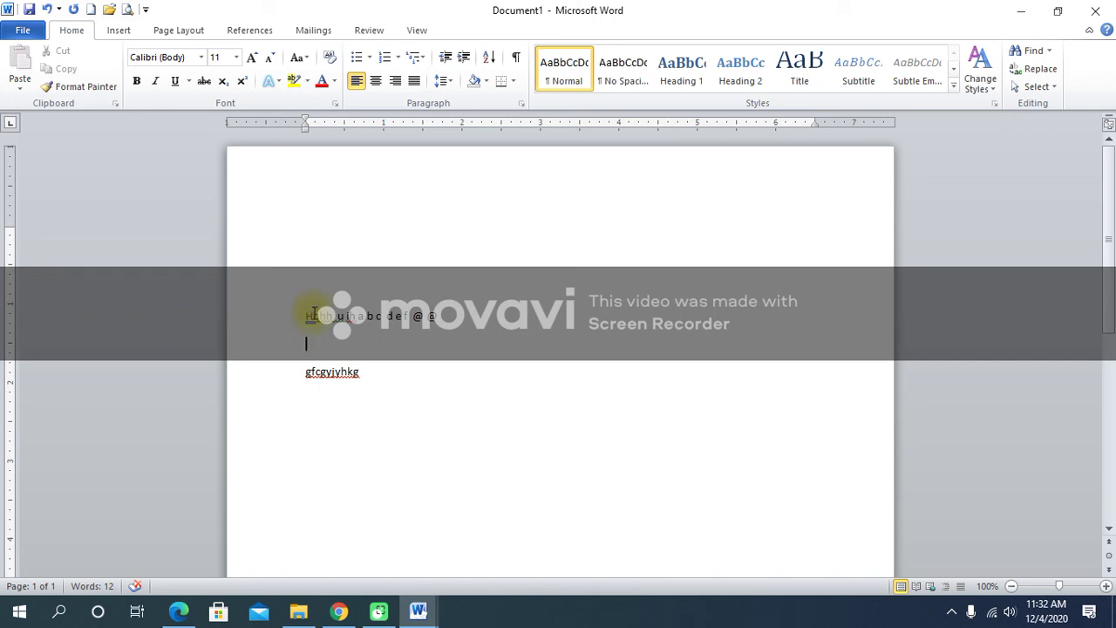
{"action": "triple_click", "coordinate": [314, 316]}
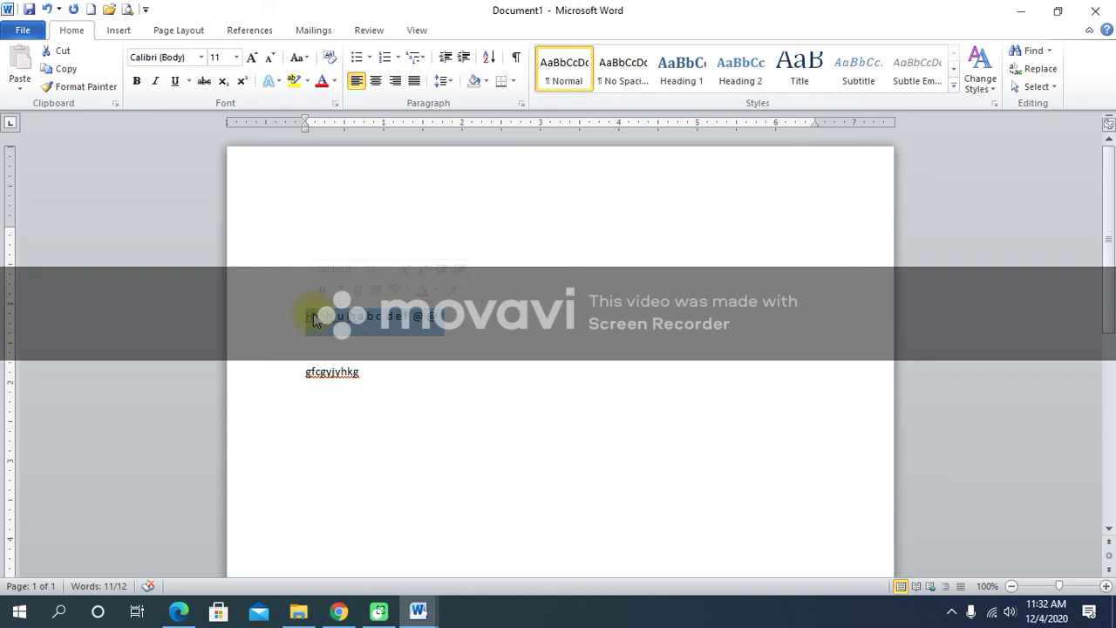
{"action": "left_click", "coordinate": [380, 367]}
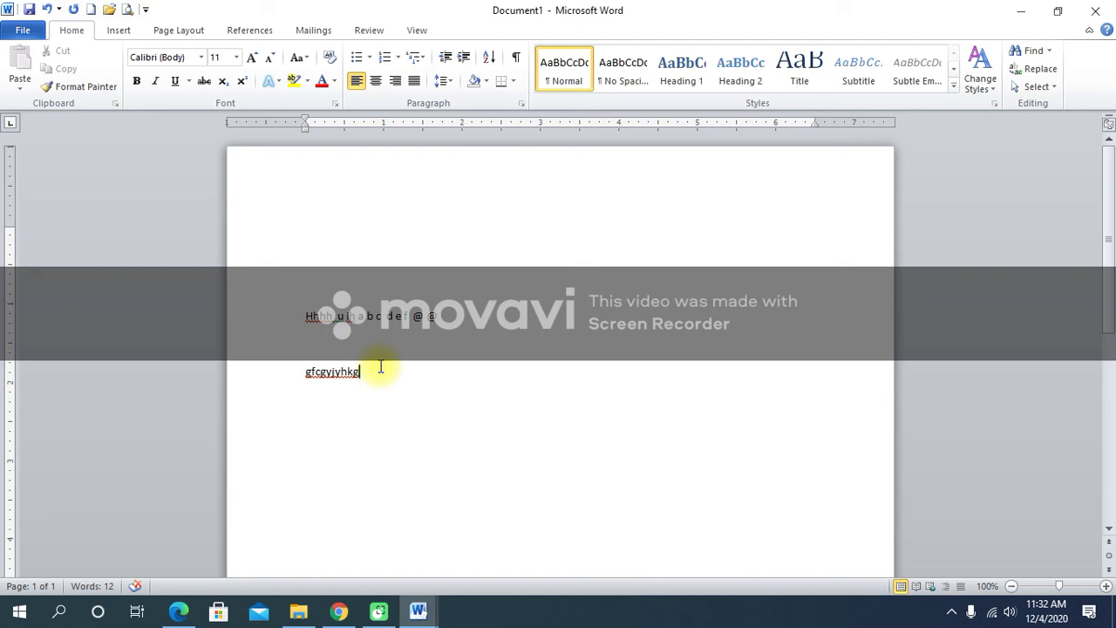
Dismiss the empty line's shortcut menu and switch the ribbon to Insert.
{"action": "right_click", "coordinate": [428, 360]}
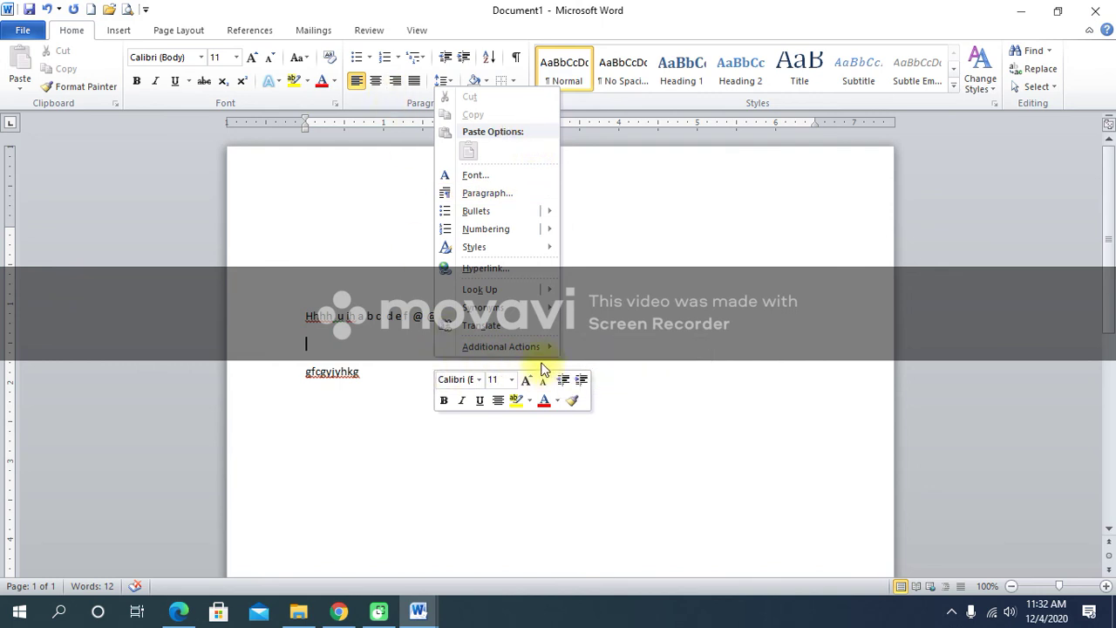
{"action": "left_click", "coordinate": [737, 384]}
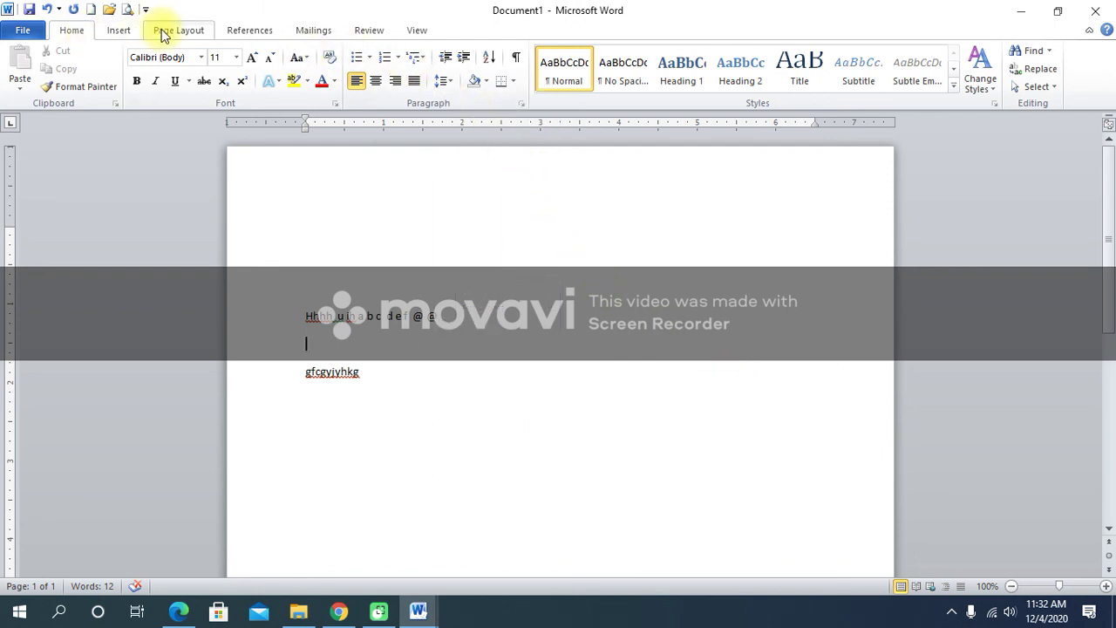
{"action": "left_click", "coordinate": [118, 29]}
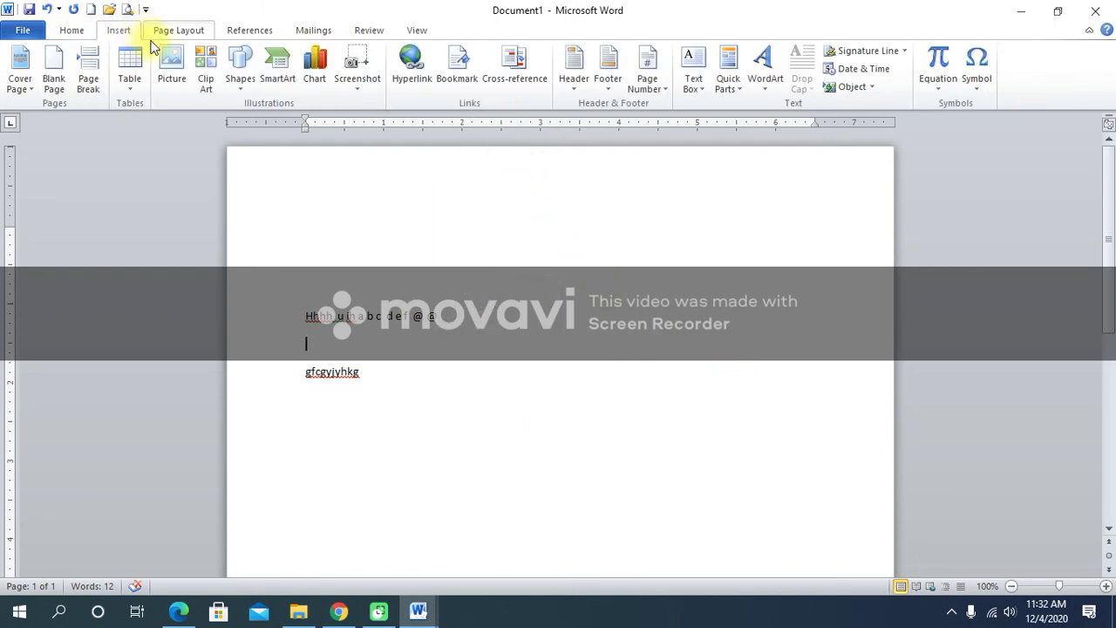
Draw a rectangle shape near the top of the page.
{"action": "left_click", "coordinate": [234, 80]}
{"action": "left_click", "coordinate": [288, 124]}
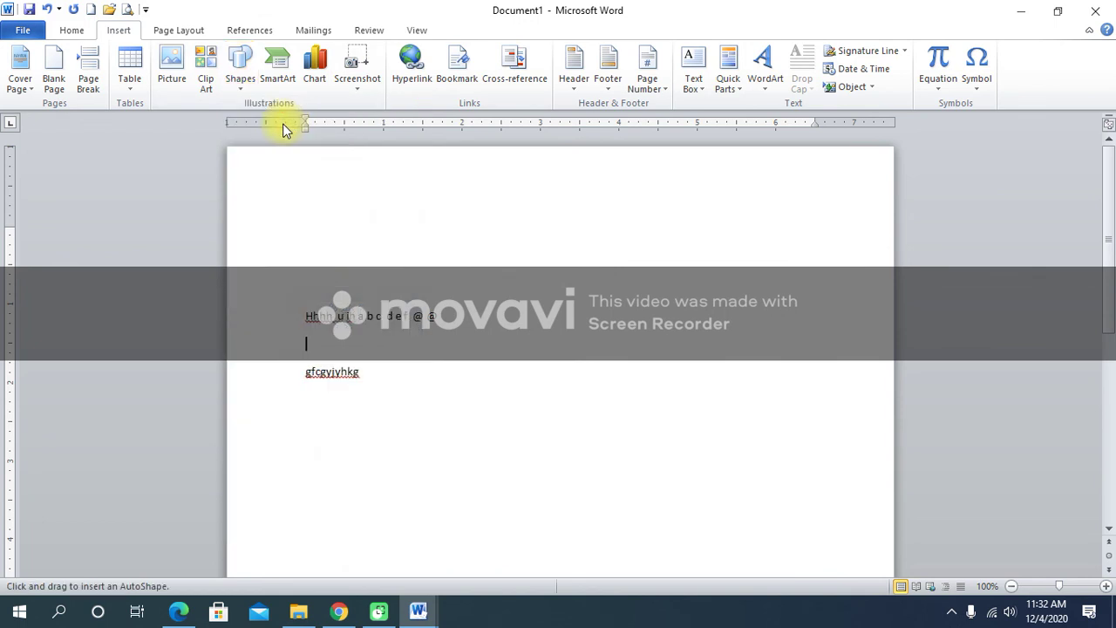
{"action": "left_click_drag", "start_coordinate": [349, 254], "coordinate": [693, 316]}
Move the 0.79" by 4.39" rectangle just above the Hhhh line and deselect it.
{"action": "mouse_move", "coordinate": [542, 294]}
{"action": "left_mouse_down"}
{"action": "mouse_move", "coordinate": [601, 479]}
{"action": "mouse_move", "coordinate": [566, 257]}
{"action": "mouse_move", "coordinate": [575, 424]}
{"action": "mouse_move", "coordinate": [569, 244]}
{"action": "mouse_move", "coordinate": [572, 392]}
{"action": "mouse_move", "coordinate": [610, 142]}
{"action": "mouse_move", "coordinate": [565, 259]}
{"action": "mouse_move", "coordinate": [556, 255]}
{"action": "mouse_move", "coordinate": [571, 364]}
{"action": "mouse_move", "coordinate": [594, 224]}
{"action": "mouse_move", "coordinate": [591, 353]}
{"action": "mouse_move", "coordinate": [567, 391]}
{"action": "mouse_move", "coordinate": [600, 272]}
{"action": "left_mouse_up"}
{"action": "left_click", "coordinate": [568, 500]}
{"action": "left_click", "coordinate": [571, 305]}
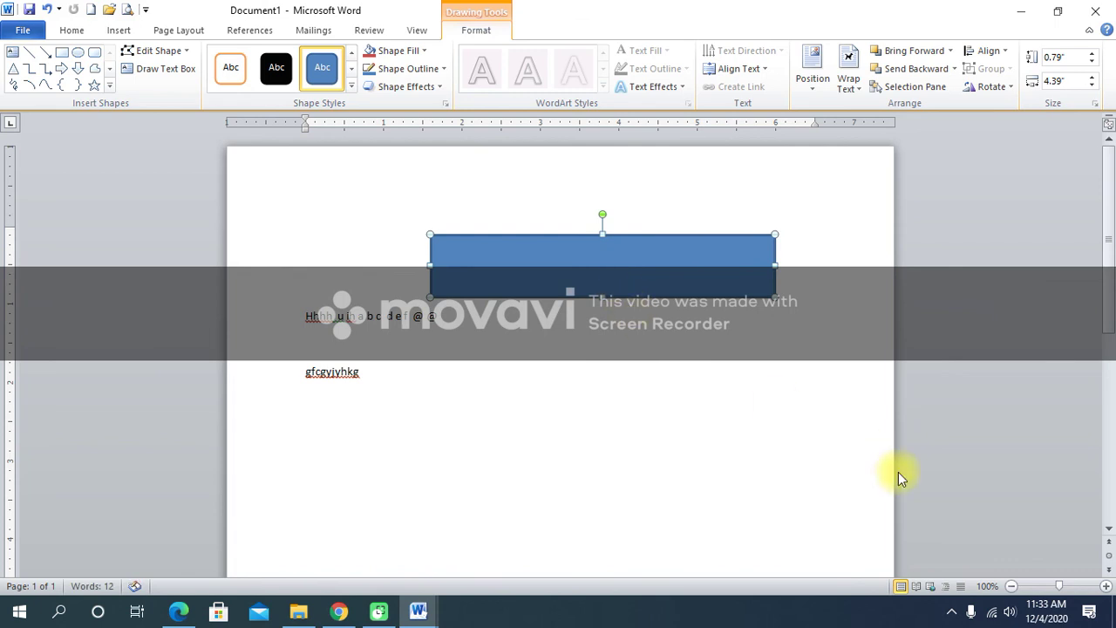
{"action": "left_click", "coordinate": [1026, 577]}
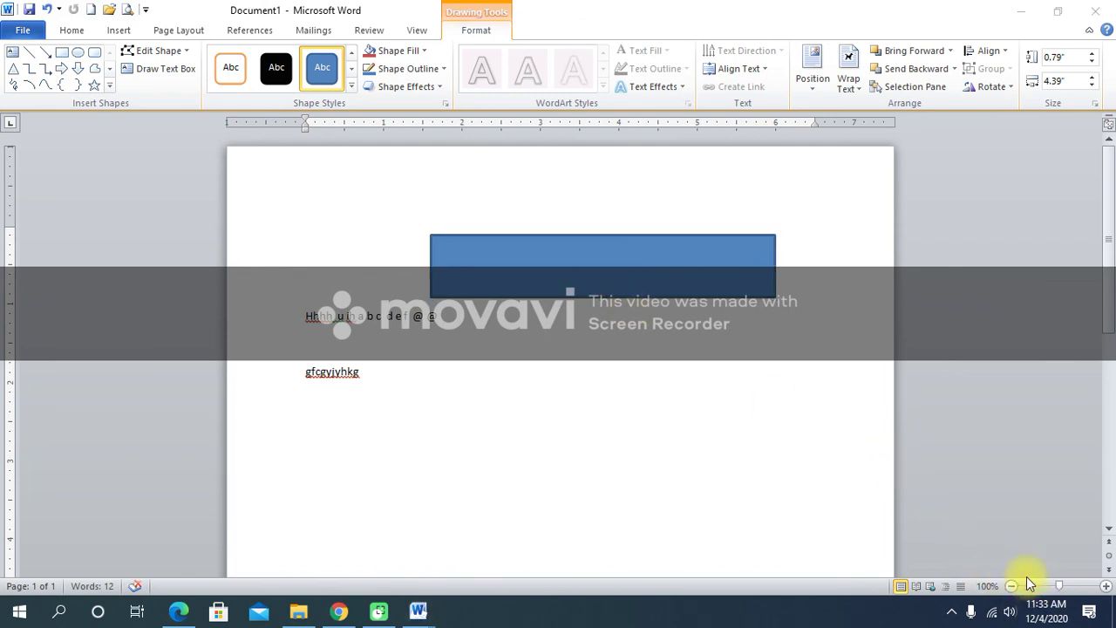